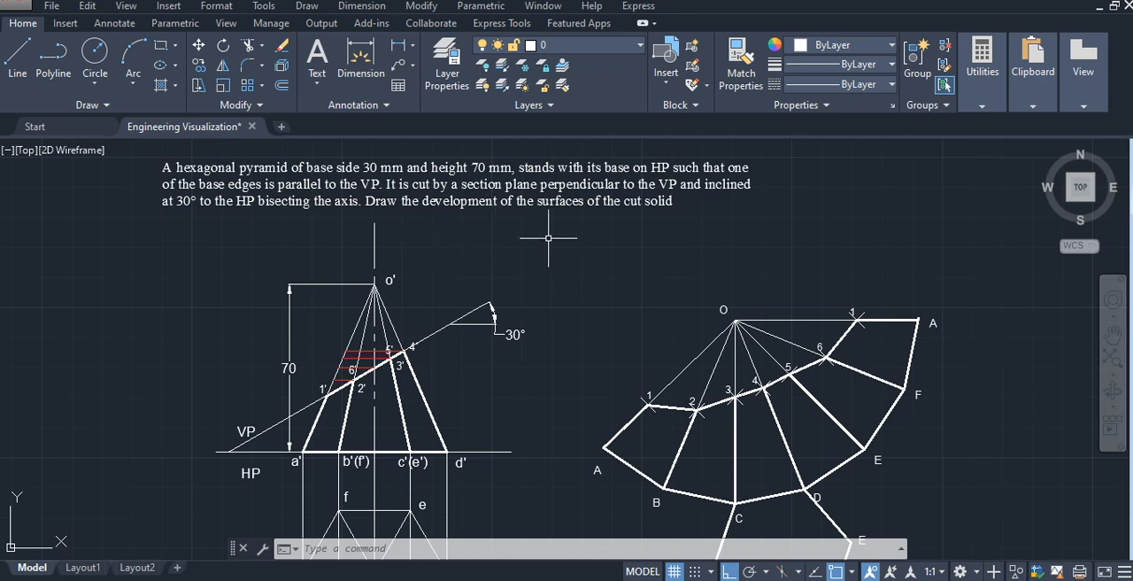
# - Draw a horizontal reference line about 125 mm long in the empty area beside the finished pyramid development
pyautogui.moveTo(582, 344); pyautogui.dragTo(592, 239, button='middle')
pyautogui.moveTo(503, 455); pyautogui.dragTo(505, 444, button='middle')
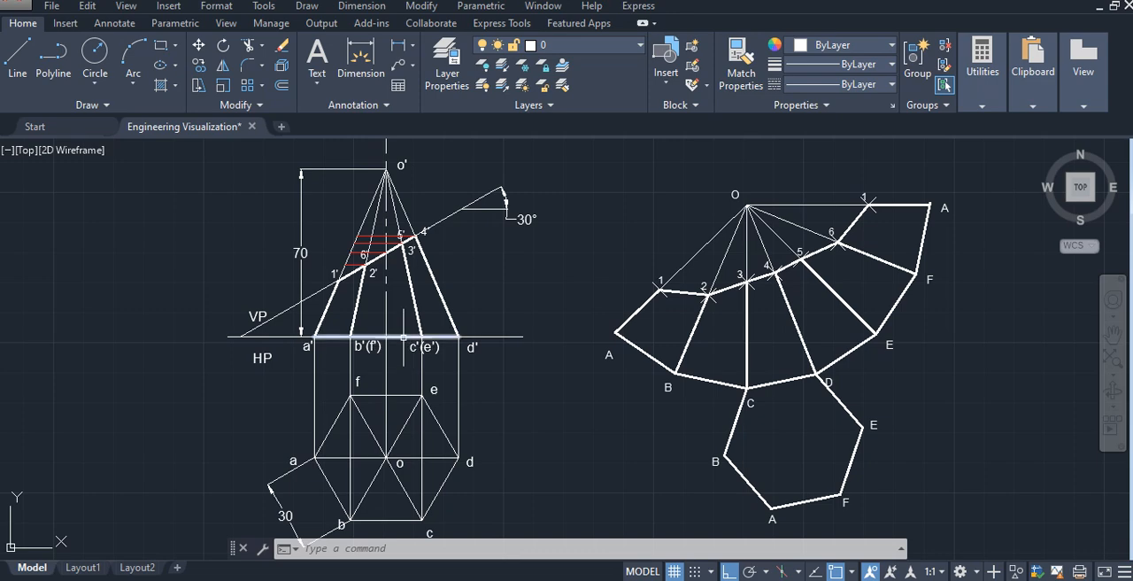
pyautogui.moveTo(541, 378); pyautogui.dragTo(265, 386, button='middle')
pyautogui.moveTo(785, 391)
pyautogui.mouseDown(button='middle')
pyautogui.moveTo(551, 394)
pyautogui.moveTo(380, 429)
pyautogui.moveTo(343, 420)
pyautogui.mouseUp(button='middle')
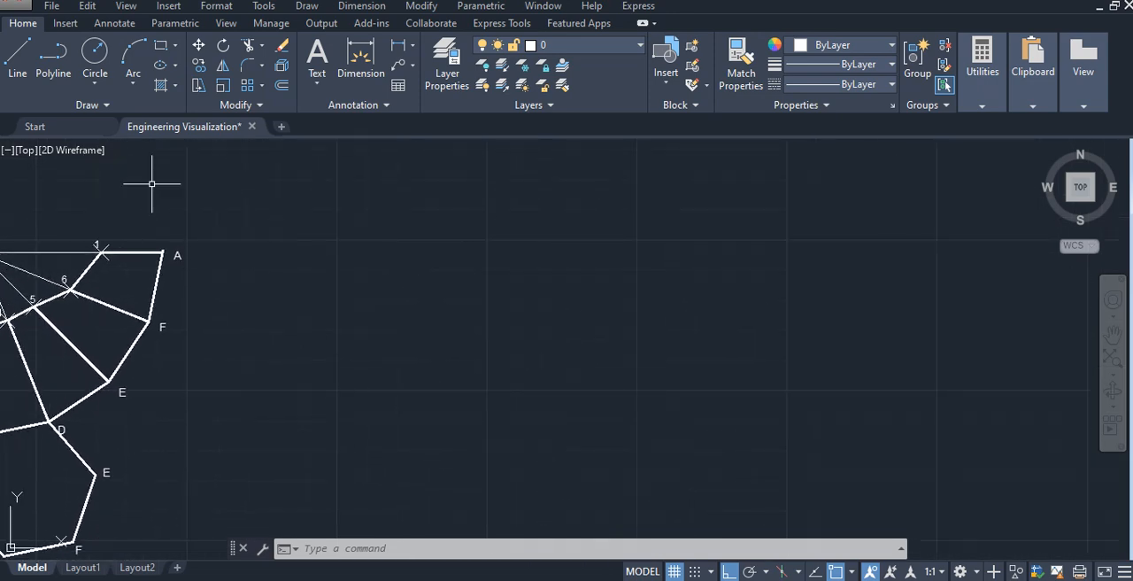
pyautogui.click(18, 55)
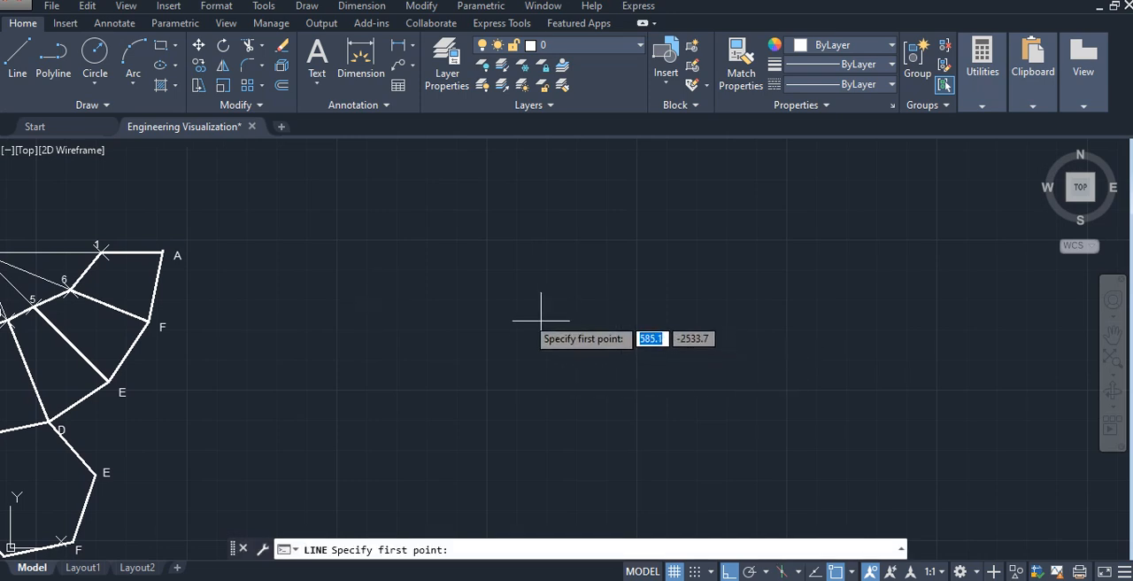
pyautogui.click(489, 315)
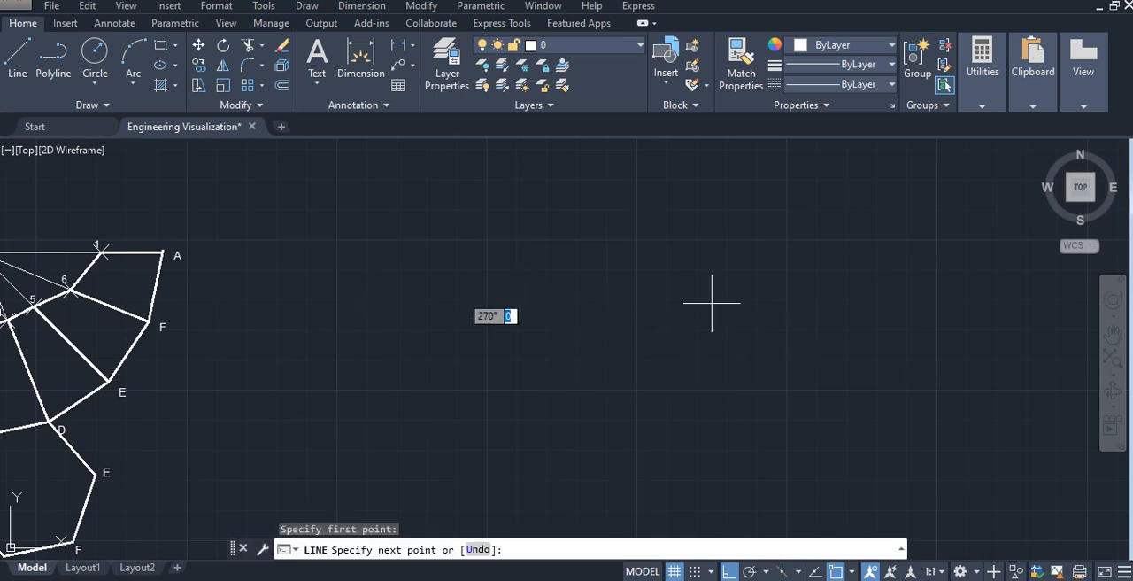
pyautogui.click(792, 308)
pyautogui.press('Escape')
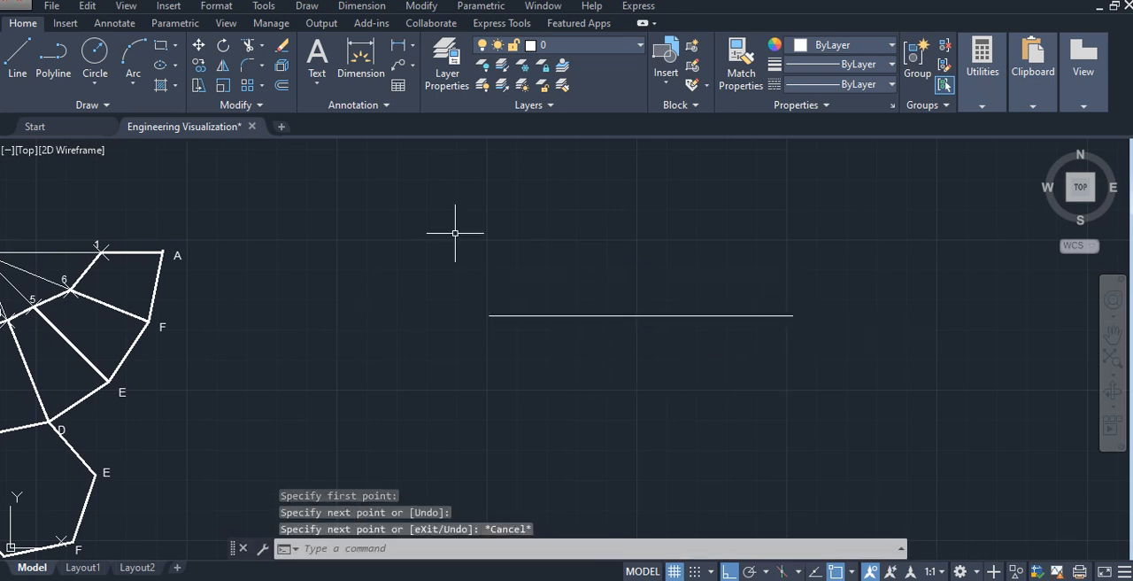
pyautogui.press('Escape')
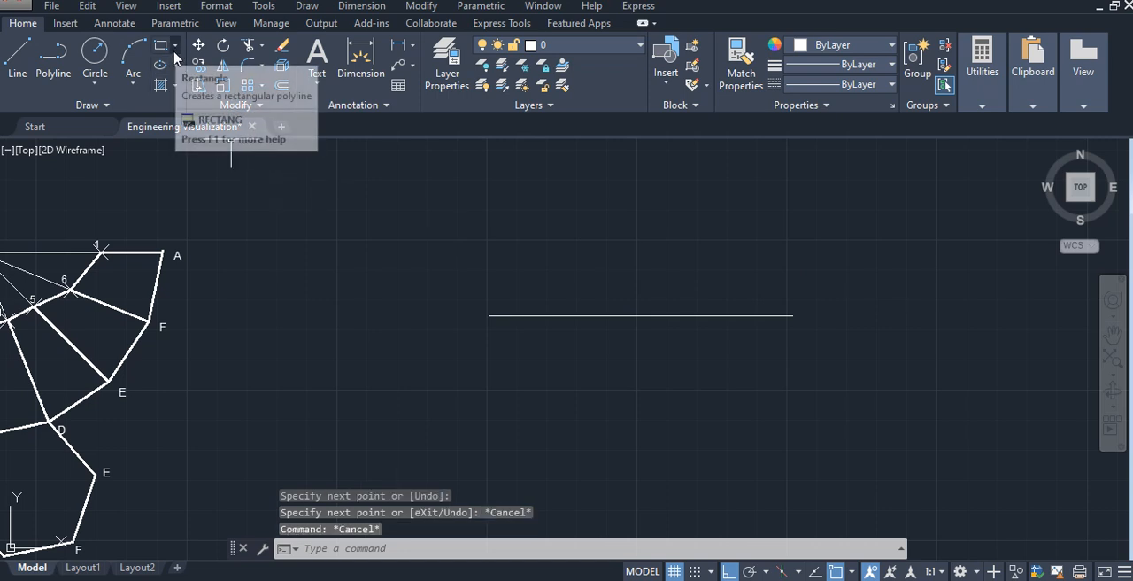
# - Draw a six-sided polygon by its edge below the reference line, with a horizontal bottom edge of 30 mm
pyautogui.click(175, 45)
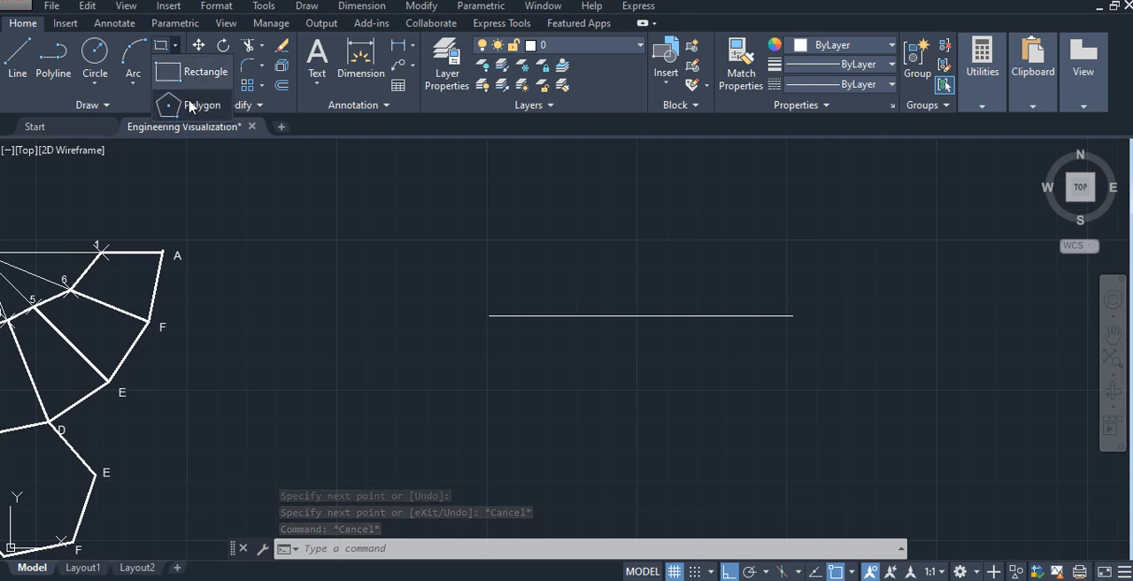
pyautogui.click(191, 105)
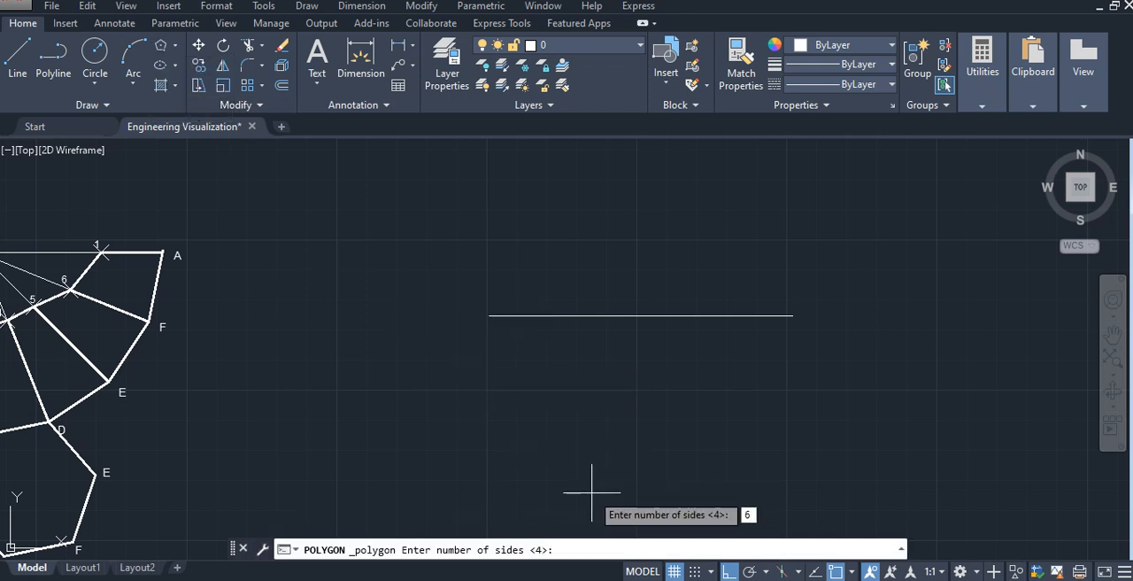
pyautogui.press('Return')
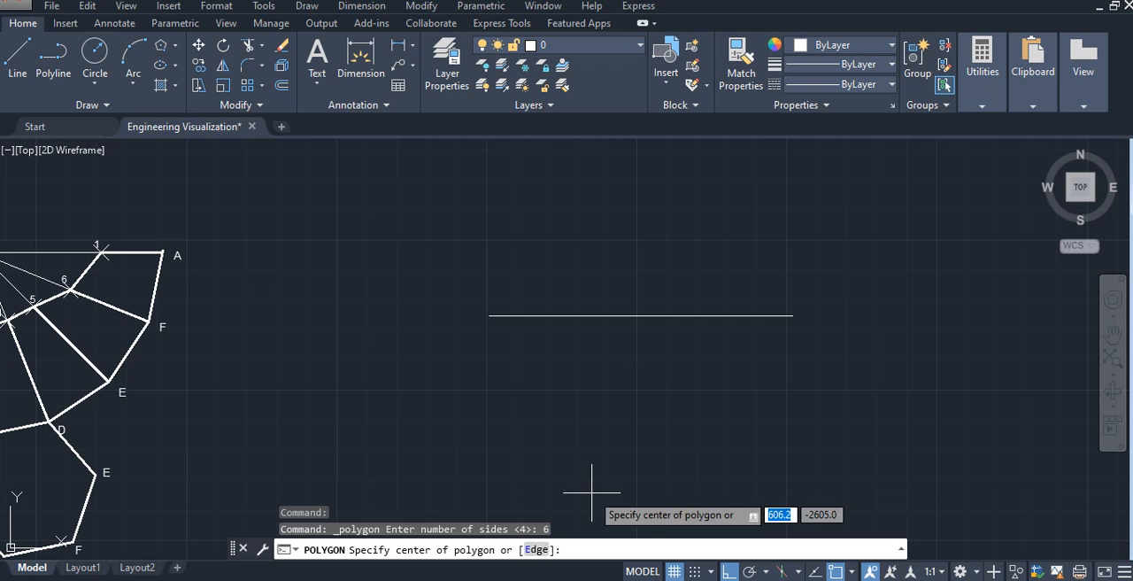
pyautogui.click(536, 550)
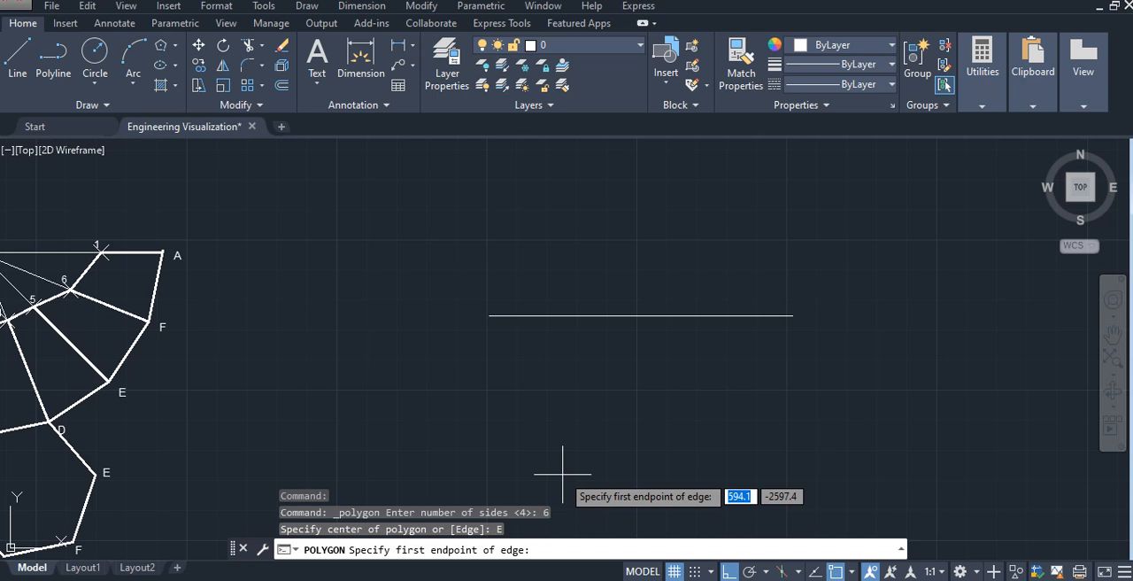
pyautogui.click(564, 474)
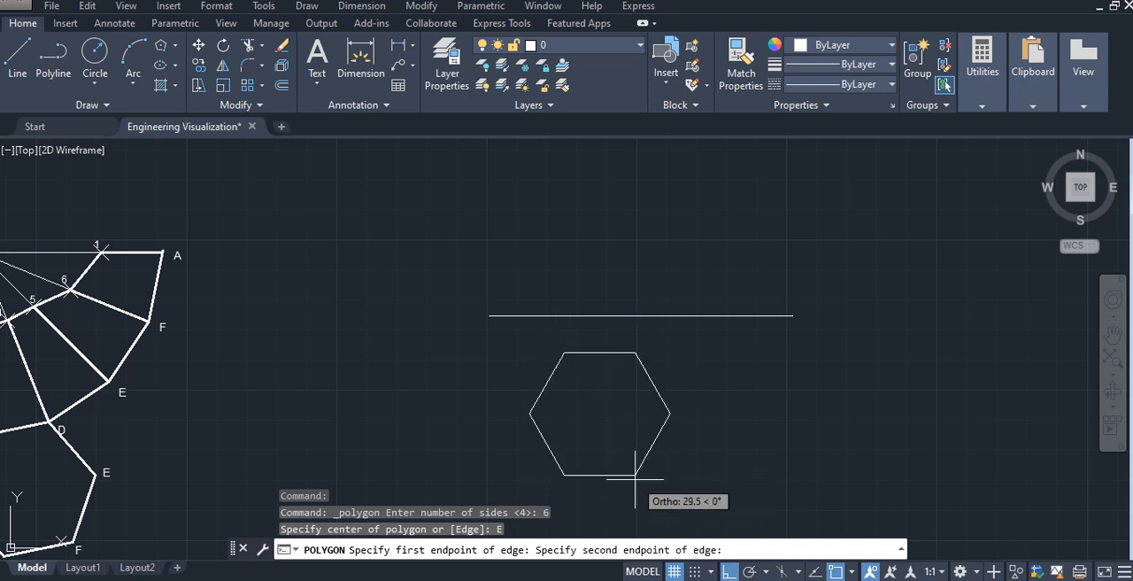
pyautogui.write('30')
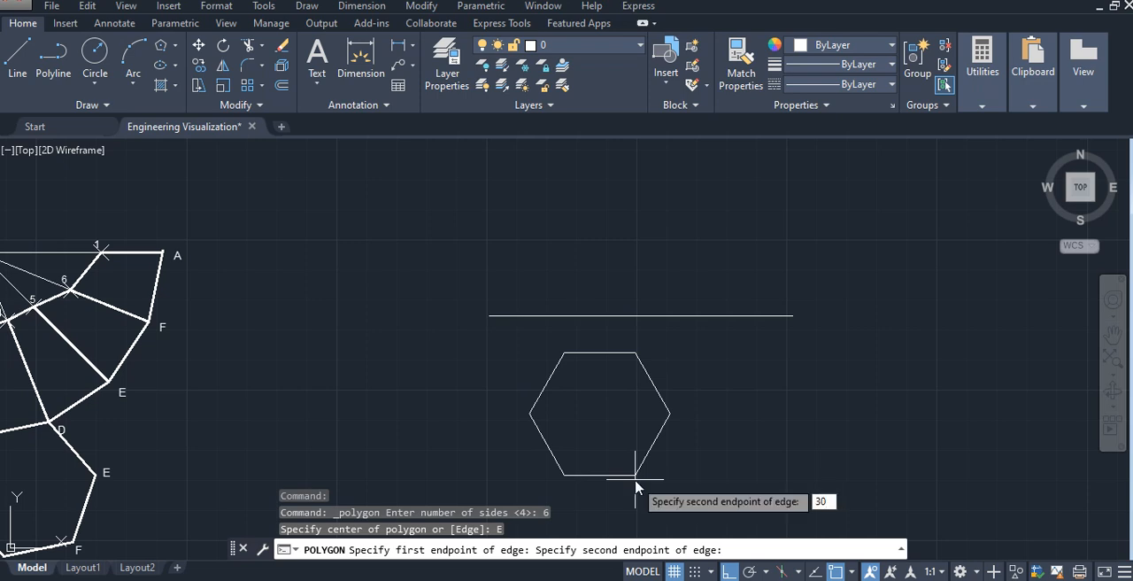
pyautogui.press('Return')
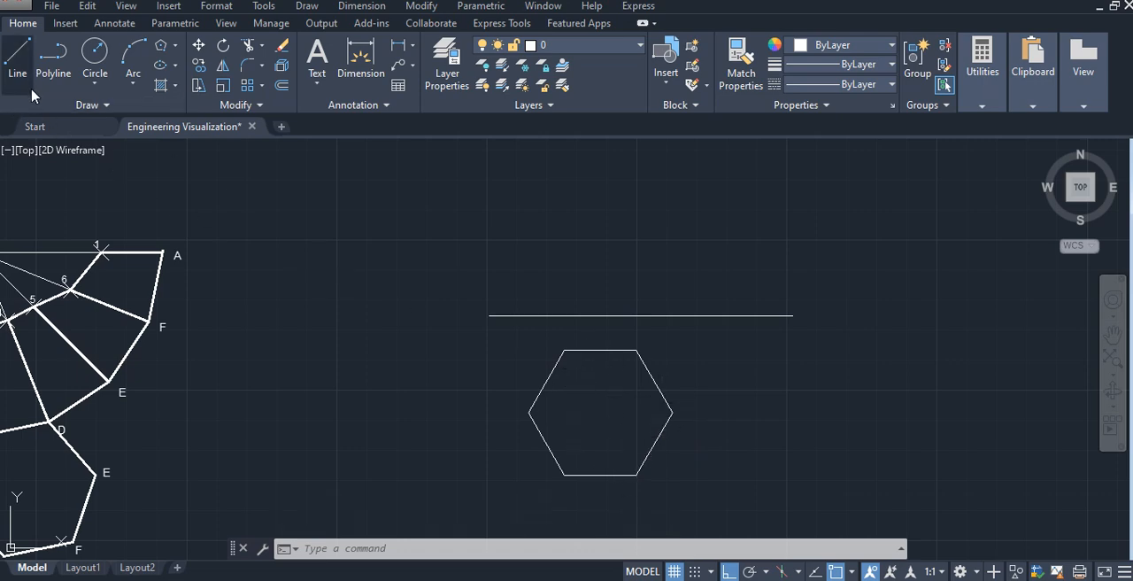
# - Join the hexagon's opposite corners with three straight diagonals crossing at its centre
pyautogui.click(528, 413)
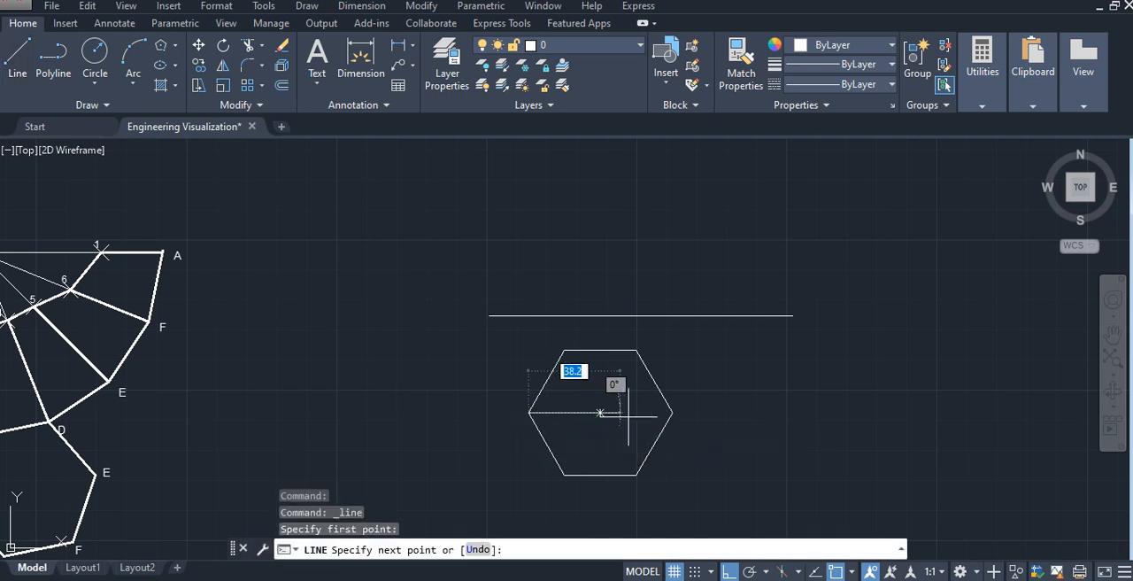
pyautogui.click(671, 413)
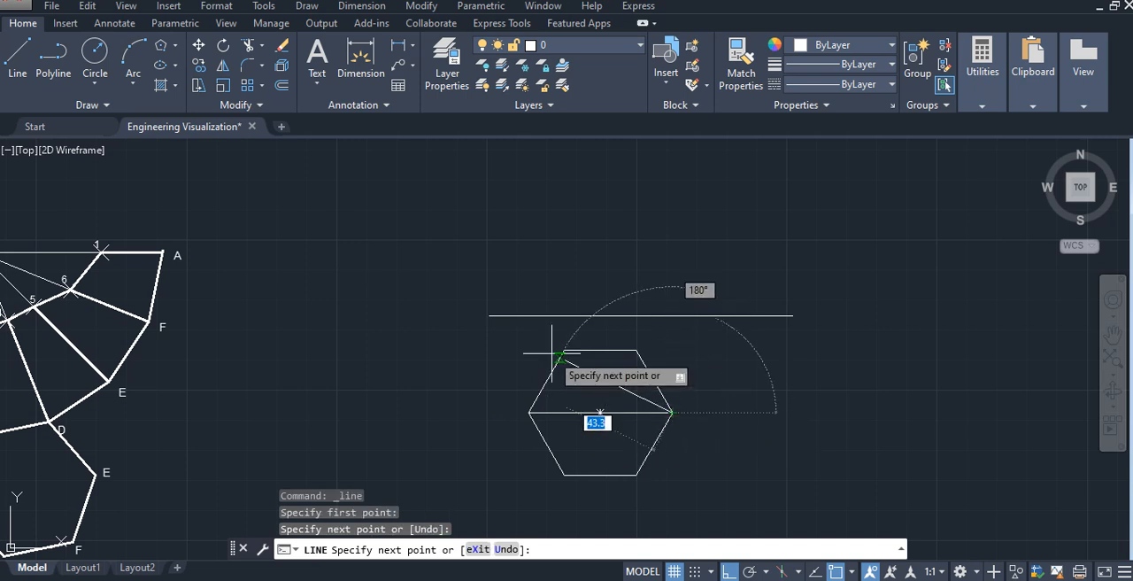
pyautogui.press('Escape')
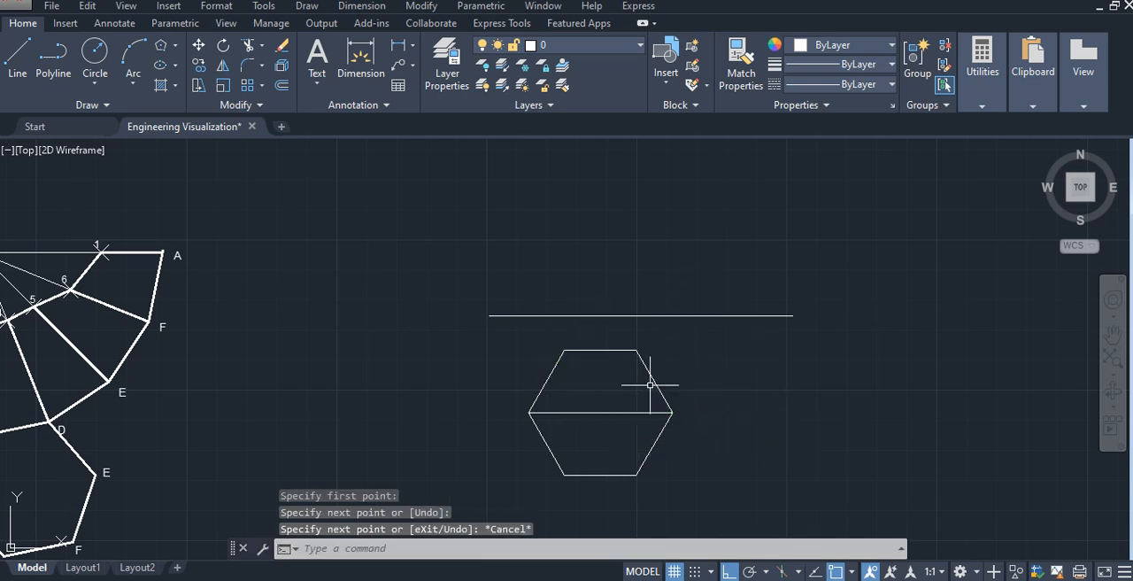
pyautogui.rightClick(734, 351)
pyautogui.click(749, 45)
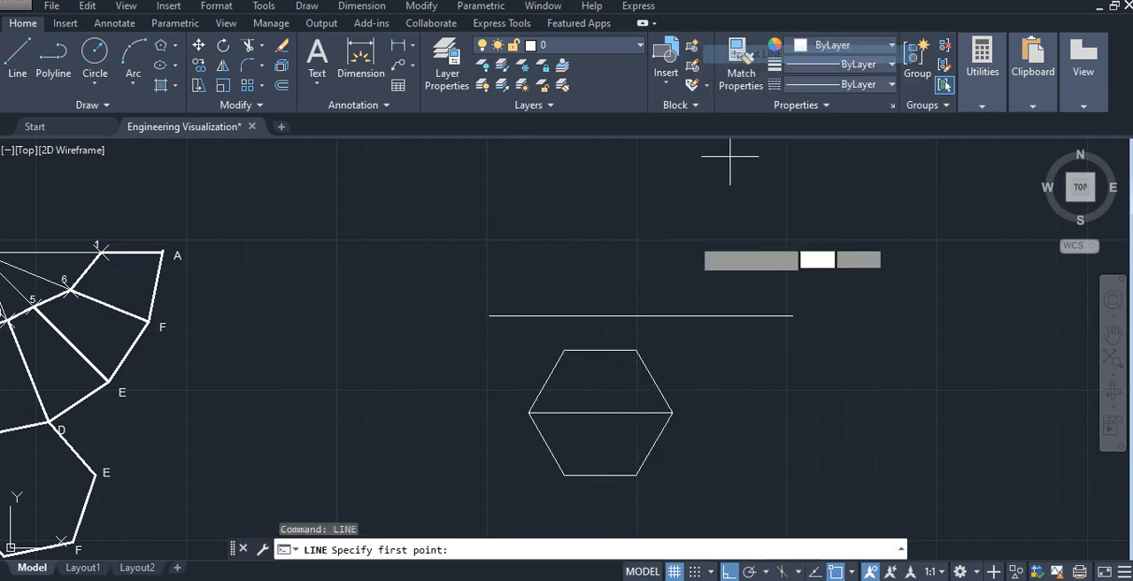
pyautogui.click(565, 351)
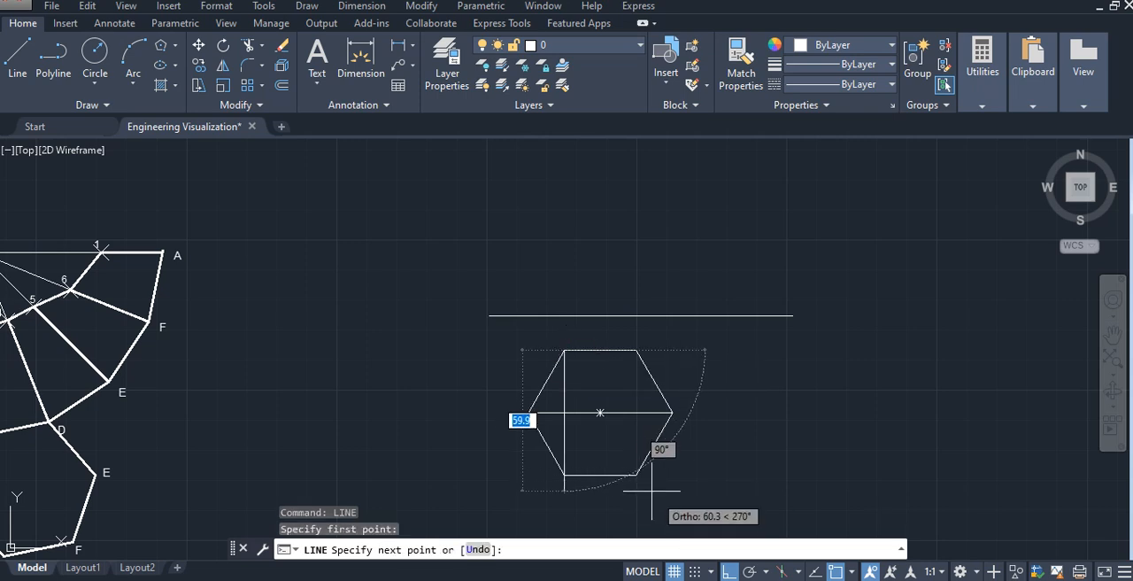
pyautogui.click(636, 475)
pyautogui.press('Escape')
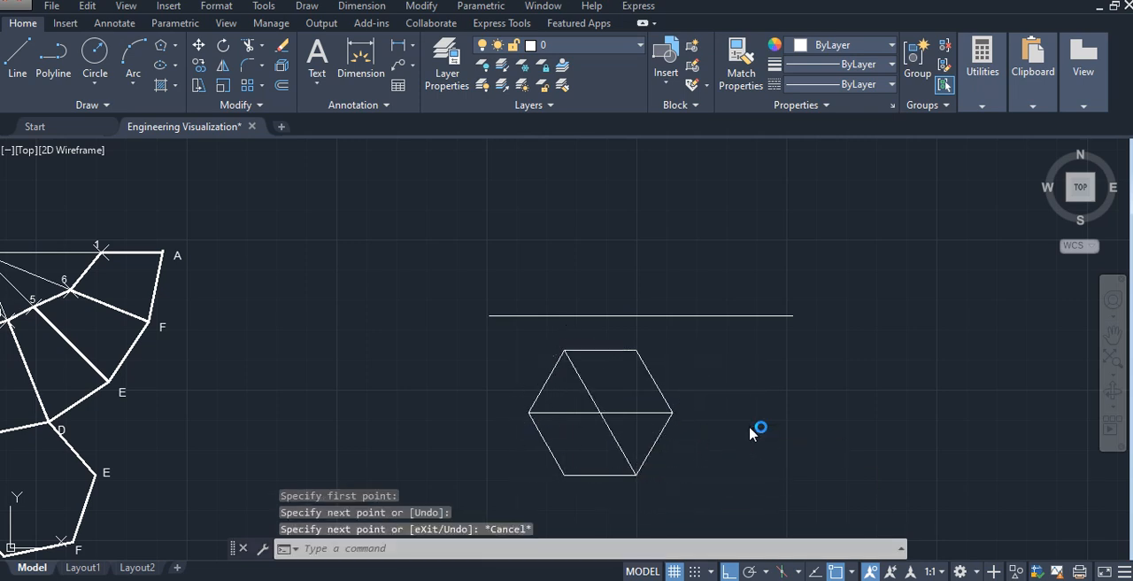
pyautogui.rightClick(749, 432)
pyautogui.click(818, 129)
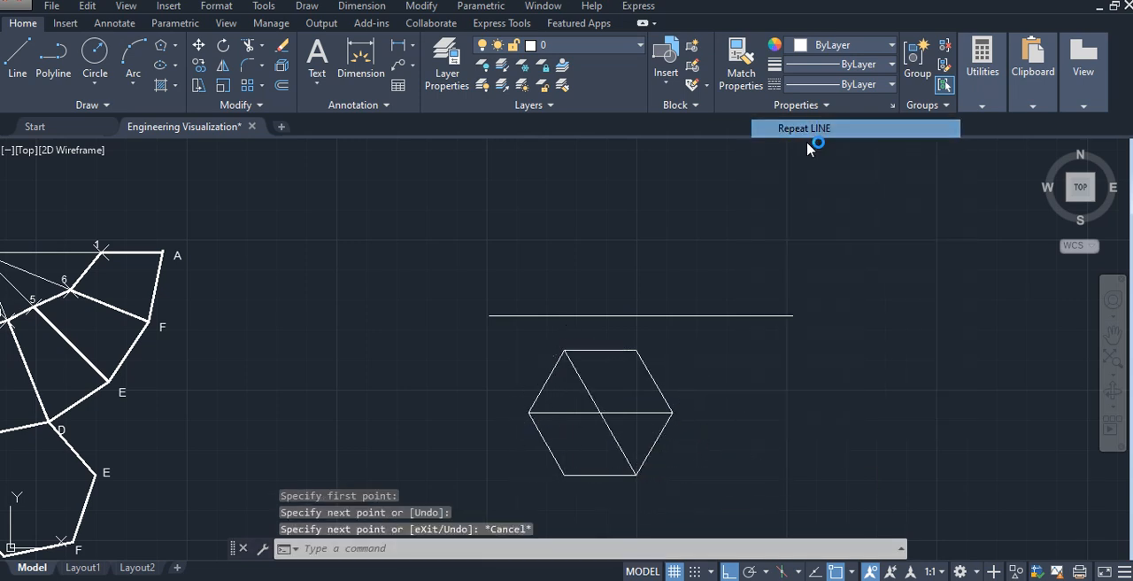
pyautogui.click(635, 351)
pyautogui.click(565, 474)
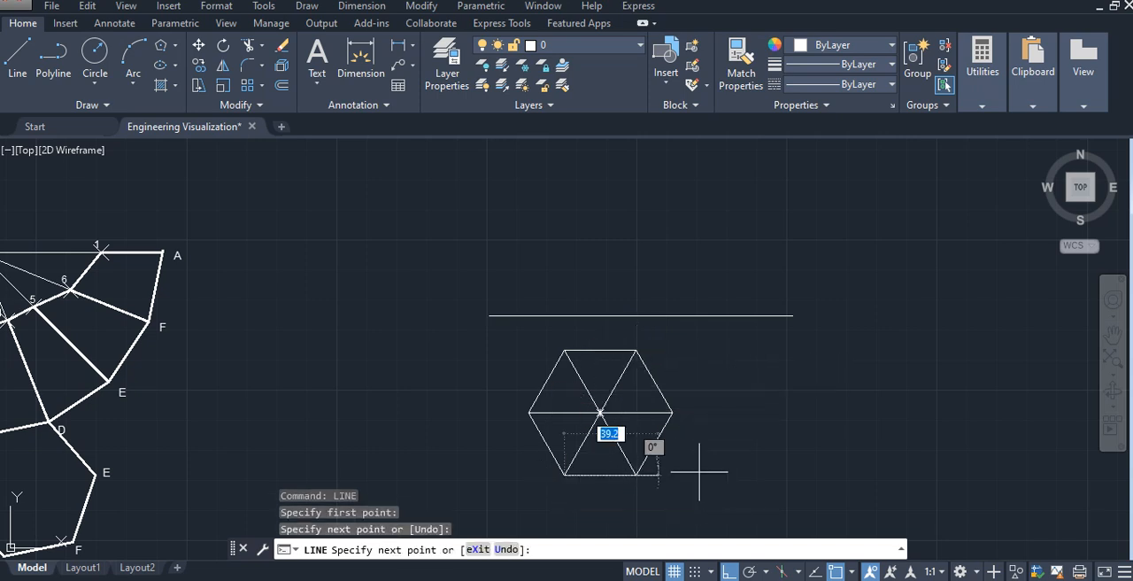
pyautogui.press('Escape')
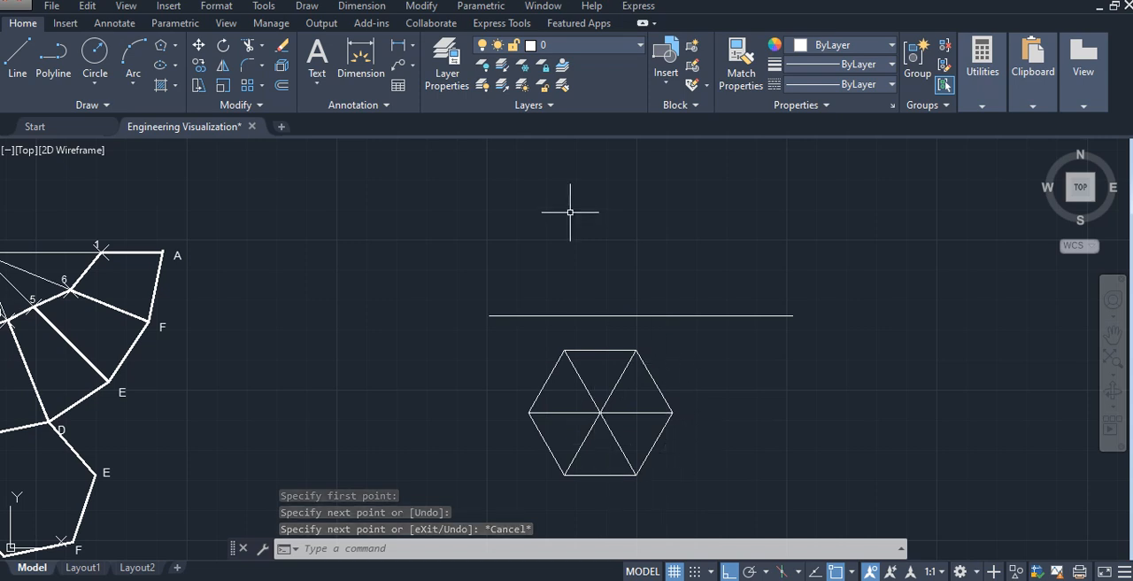
# - Label the hexagon's corners a to f counterclockwise from the leftmost corner and its centre o, using unrotated single-line text
pyautogui.click(316, 77)
pyautogui.click(347, 147)
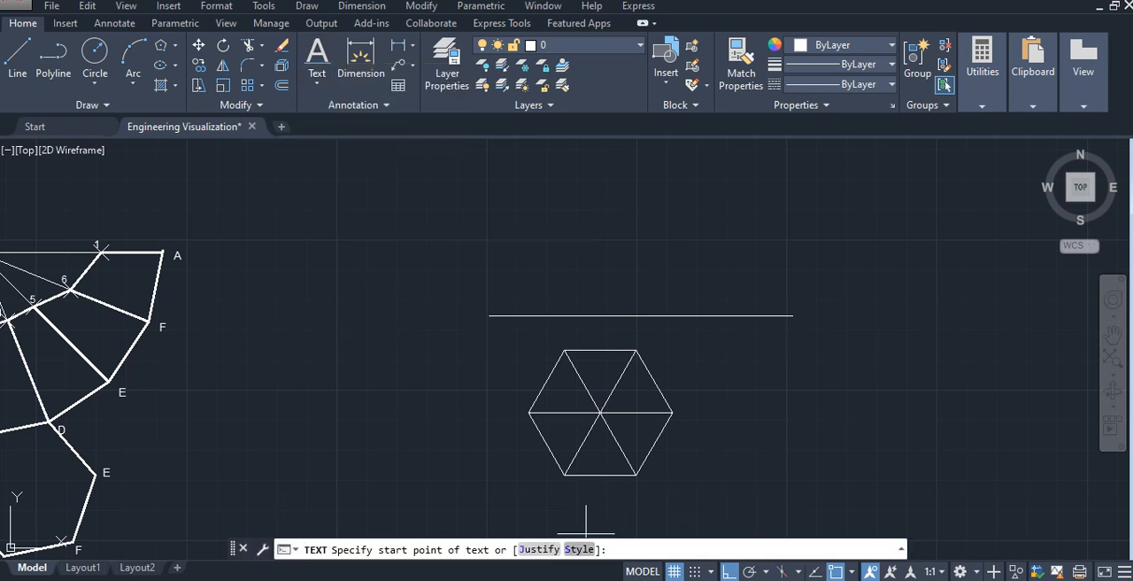
pyautogui.scroll(2, 557, 469)
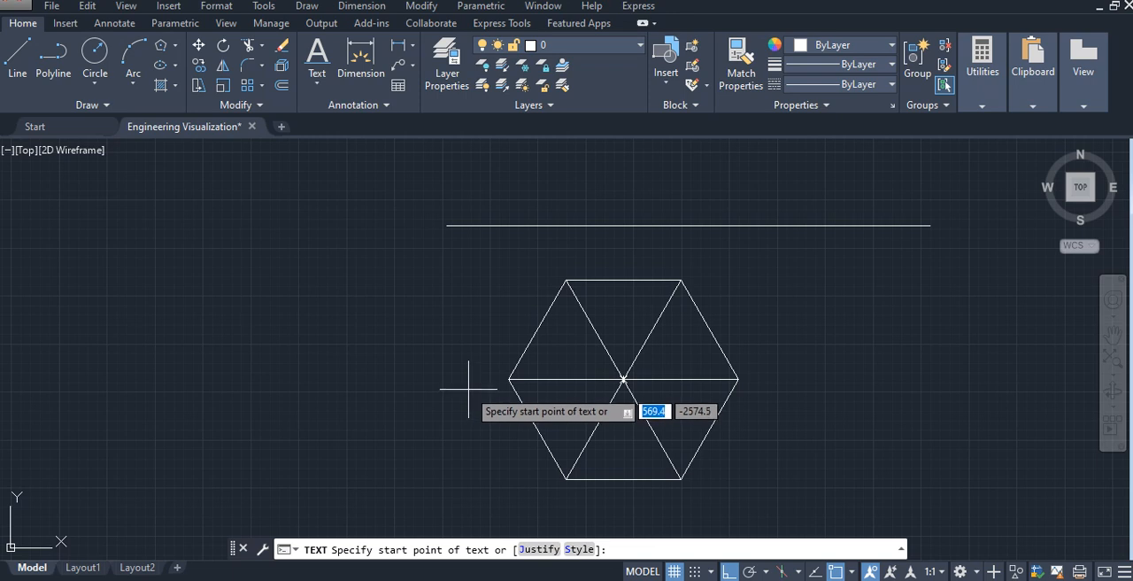
pyautogui.click(471, 381)
pyautogui.click(471, 402)
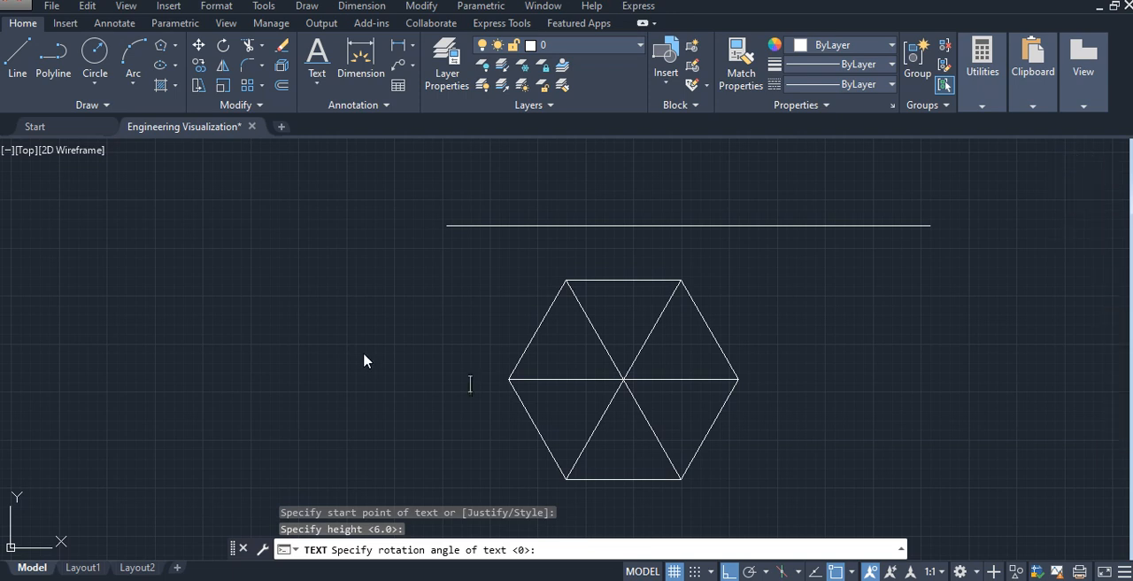
pyautogui.write('a')
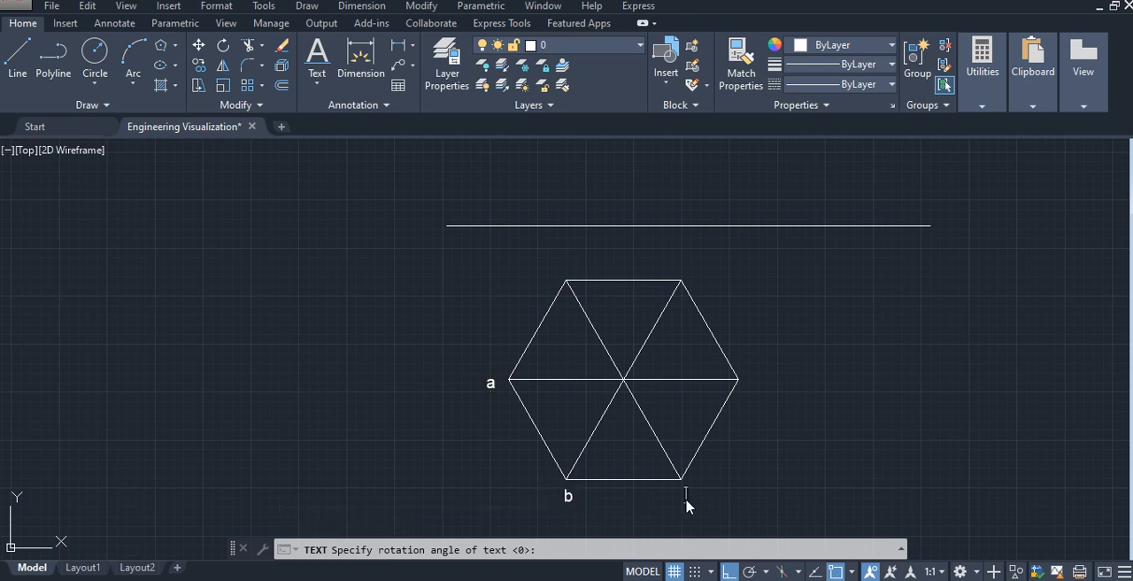
pyautogui.write('c')
pyautogui.click(749, 383)
pyautogui.write('d')
pyautogui.press('Escape')
# - Draw vertical projection lines from hexagon corners a and b up to the horizontal reference line
pyautogui.moveTo(561, 291); pyautogui.dragTo(550, 337, button='middle')
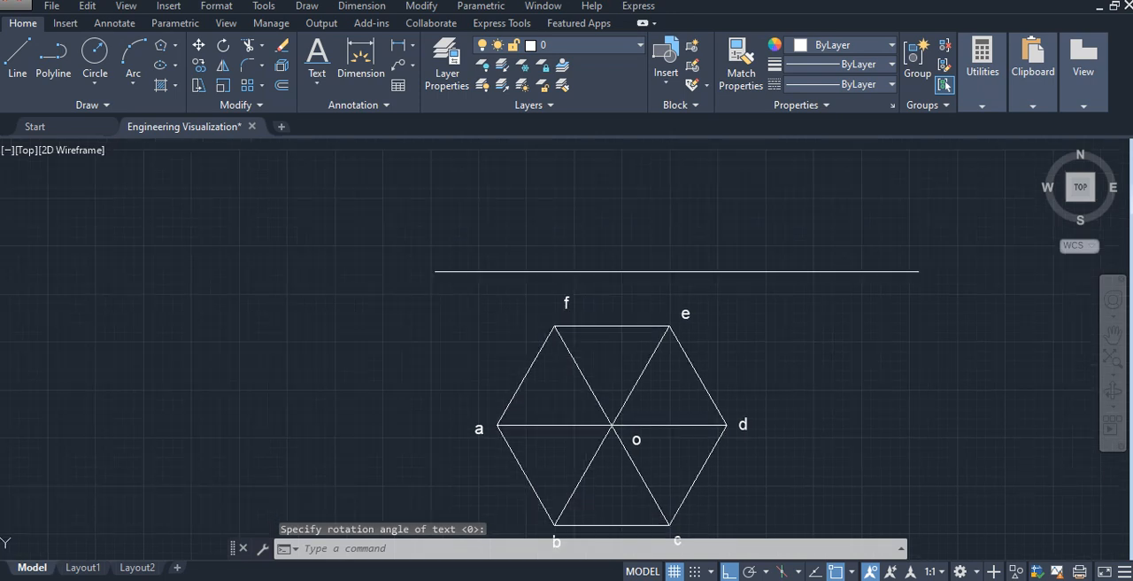
pyautogui.click(18, 59)
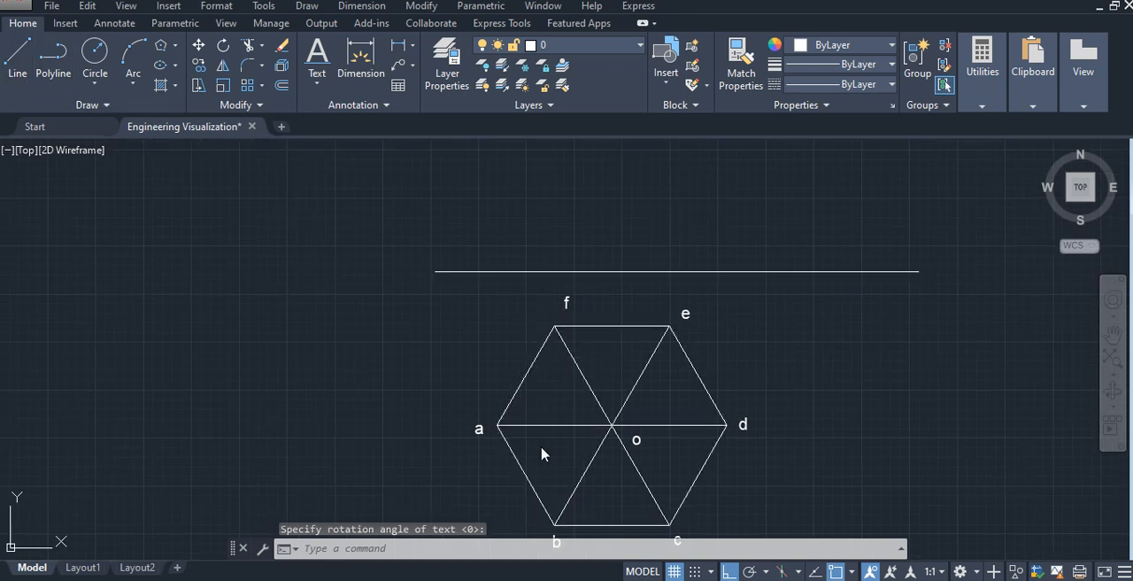
pyautogui.click(497, 425)
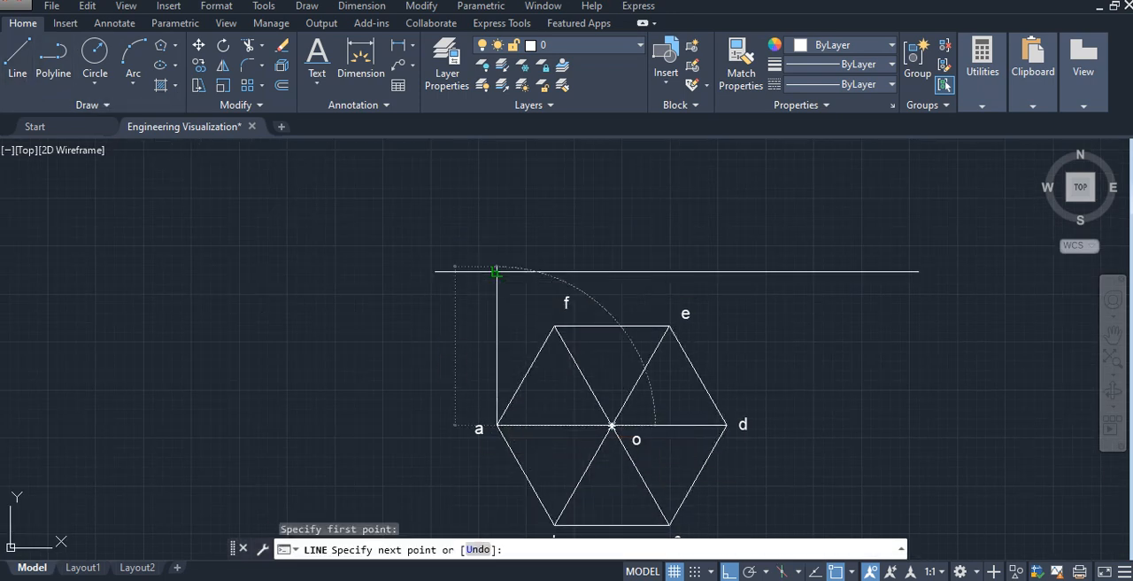
pyautogui.click(497, 271)
pyautogui.press('Escape')
pyautogui.rightClick(589, 324)
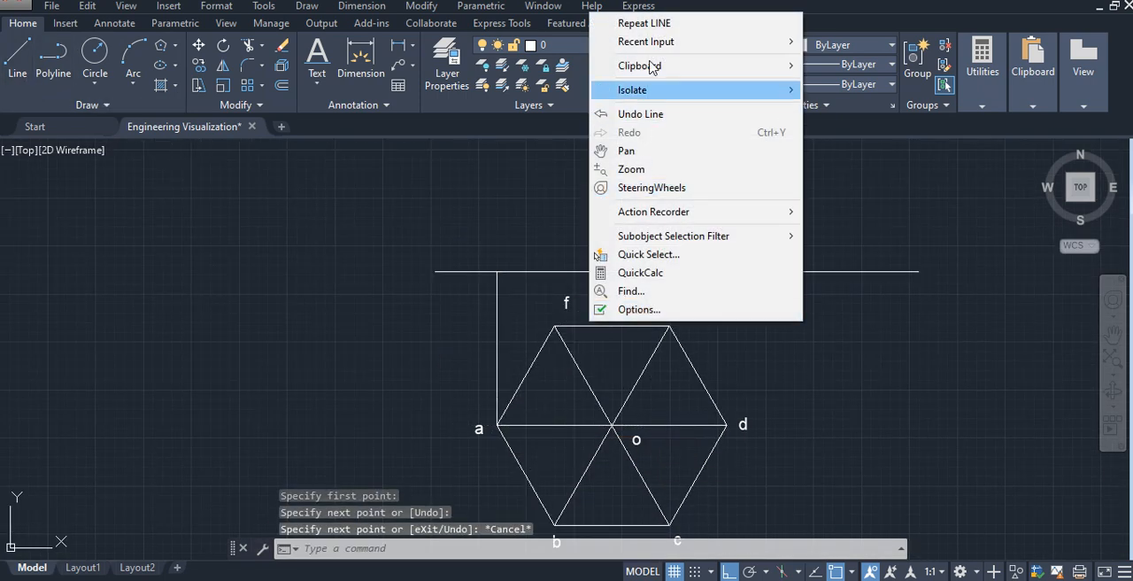
pyautogui.click(658, 26)
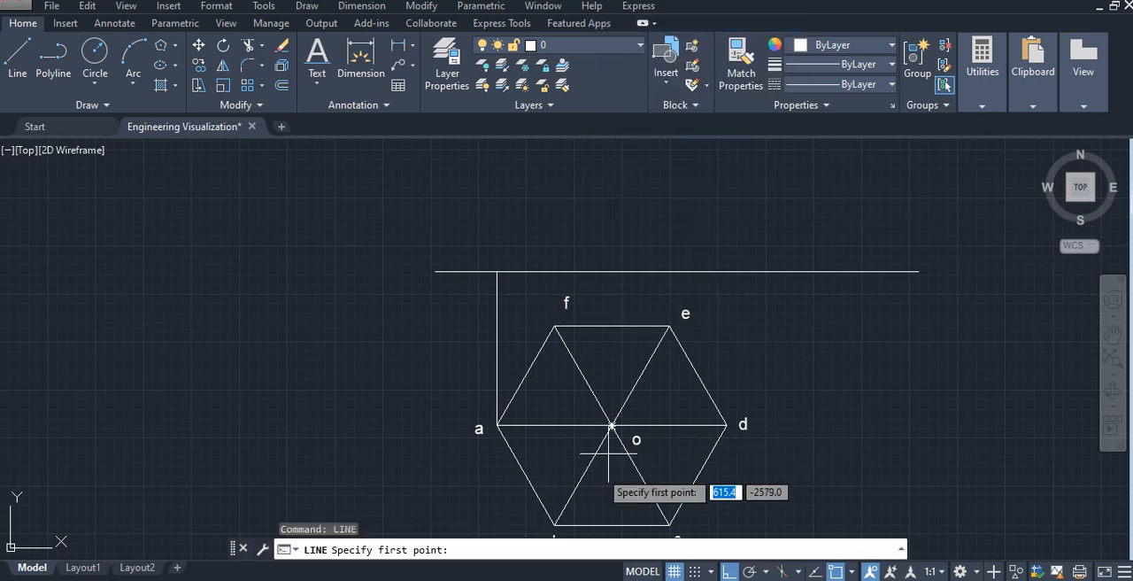
pyautogui.click(554, 524)
pyautogui.click(554, 270)
pyautogui.press('Escape')
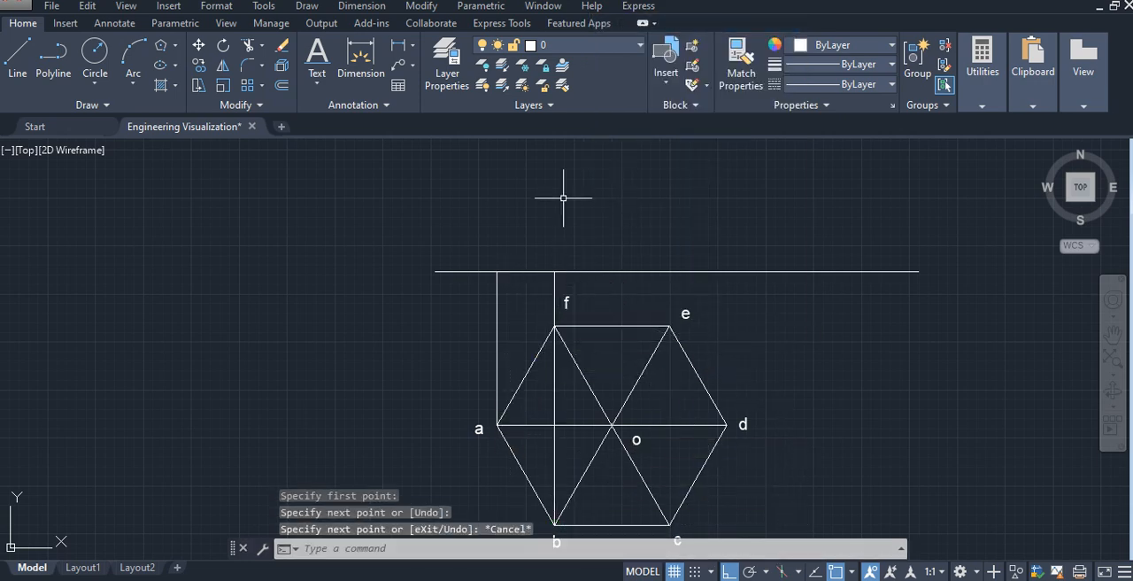
# - Draw vertical projection lines from hexagon corners c and d up to the horizontal reference line
pyautogui.rightClick(582, 189)
pyautogui.click(619, 206)
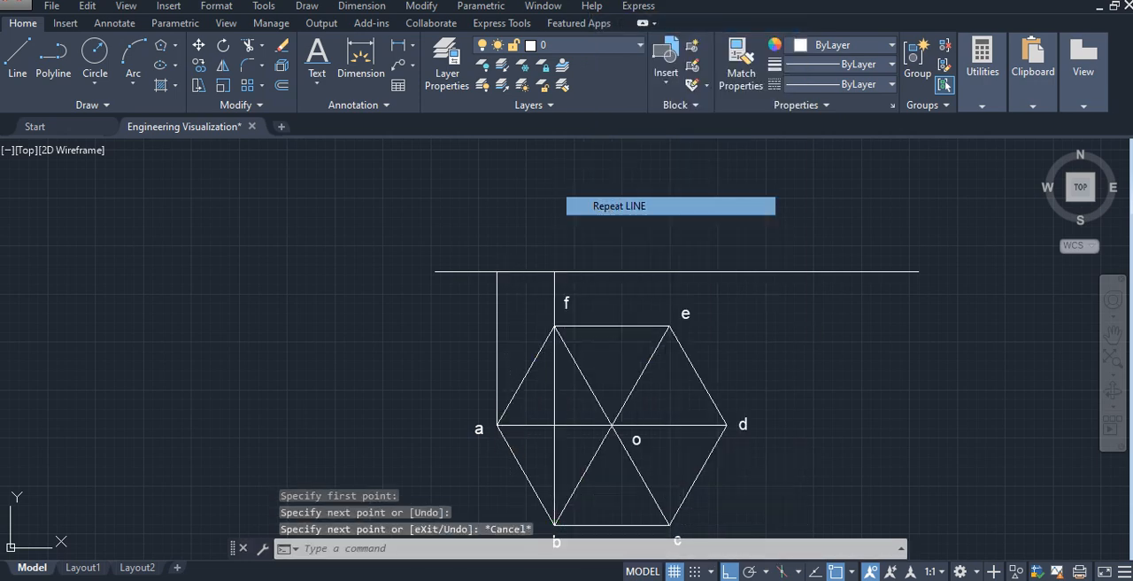
pyautogui.click(669, 523)
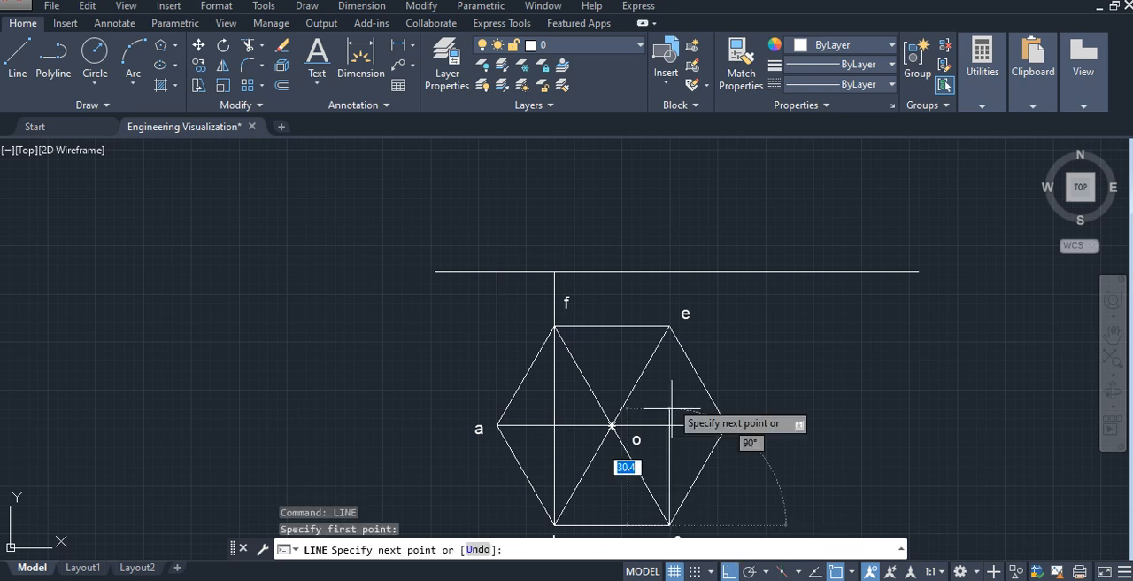
pyautogui.click(668, 271)
pyautogui.press('Escape')
pyautogui.rightClick(683, 188)
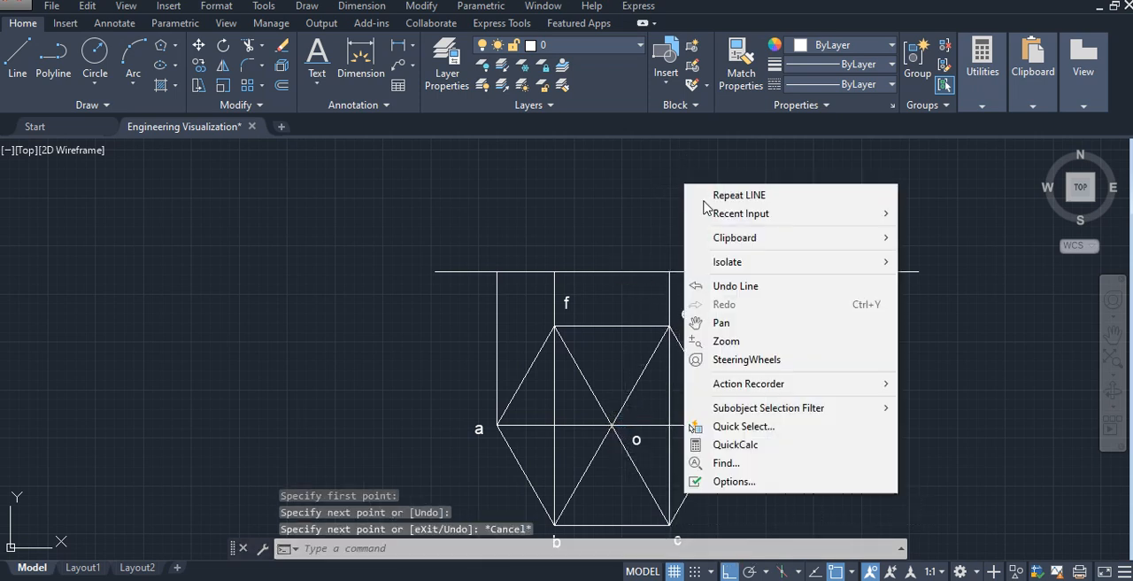
pyautogui.click(708, 205)
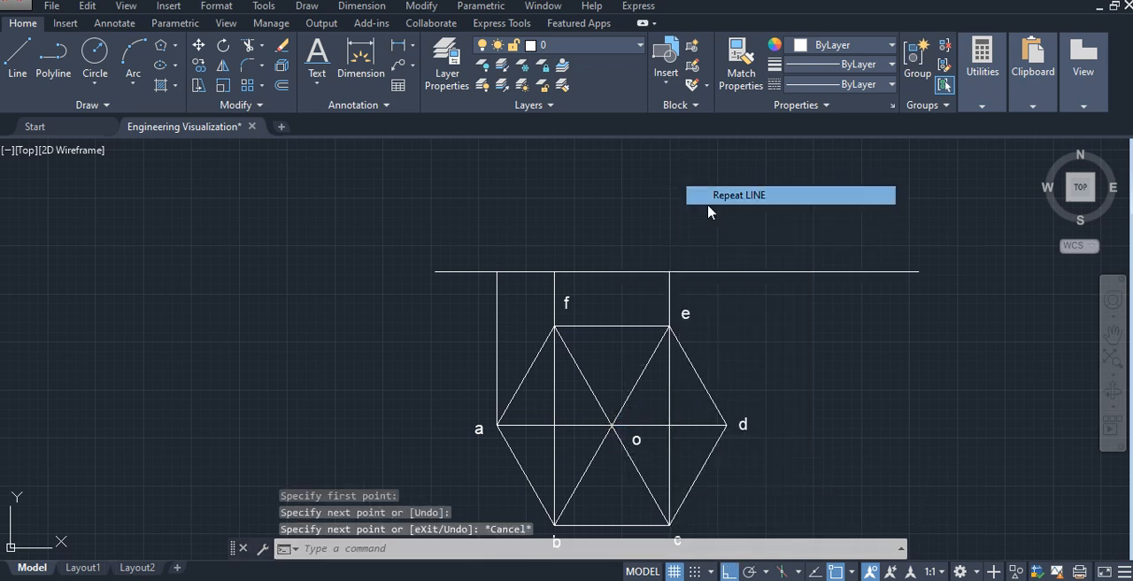
pyautogui.click(727, 425)
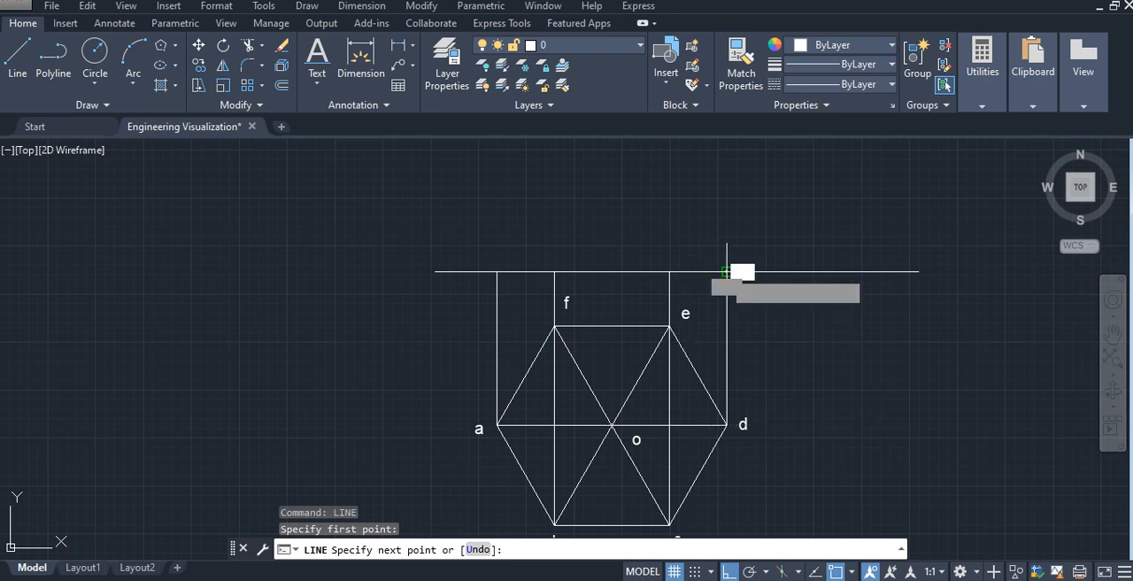
pyautogui.click(713, 270)
pyautogui.press('Escape')
# - Set the current linetype to CENTER and draw a vertical line from the hexagon's centre o up to the reference line
pyautogui.moveTo(652, 234)
pyautogui.mouseDown(button='middle')
pyautogui.moveTo(647, 285)
pyautogui.moveTo(576, 321)
pyautogui.moveTo(566, 354)
pyautogui.mouseUp(button='middle')
pyautogui.scroll(-2, 564, 362)
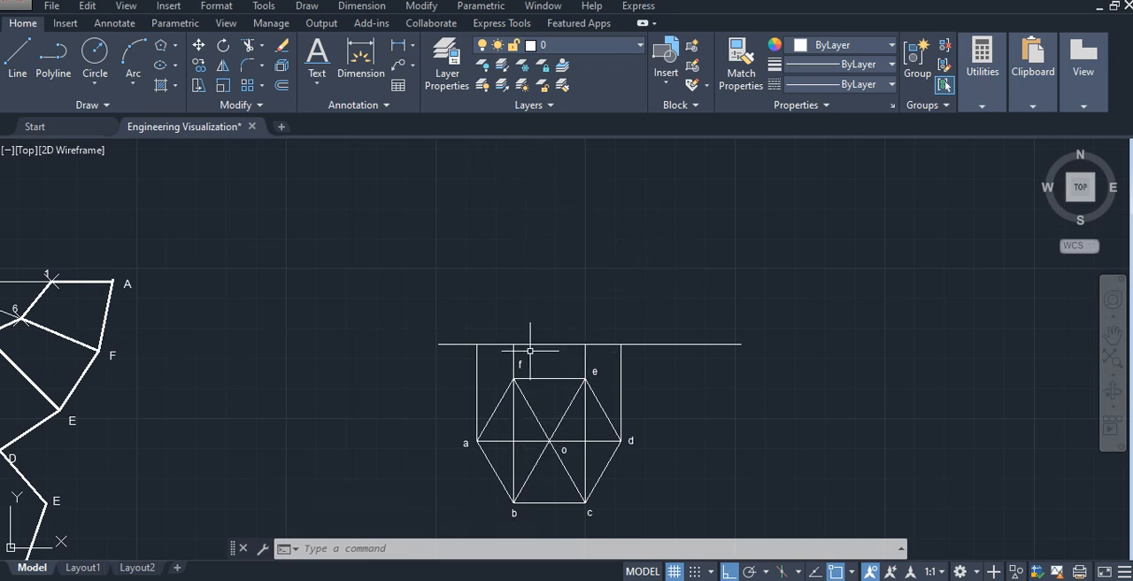
pyautogui.click(878, 84)
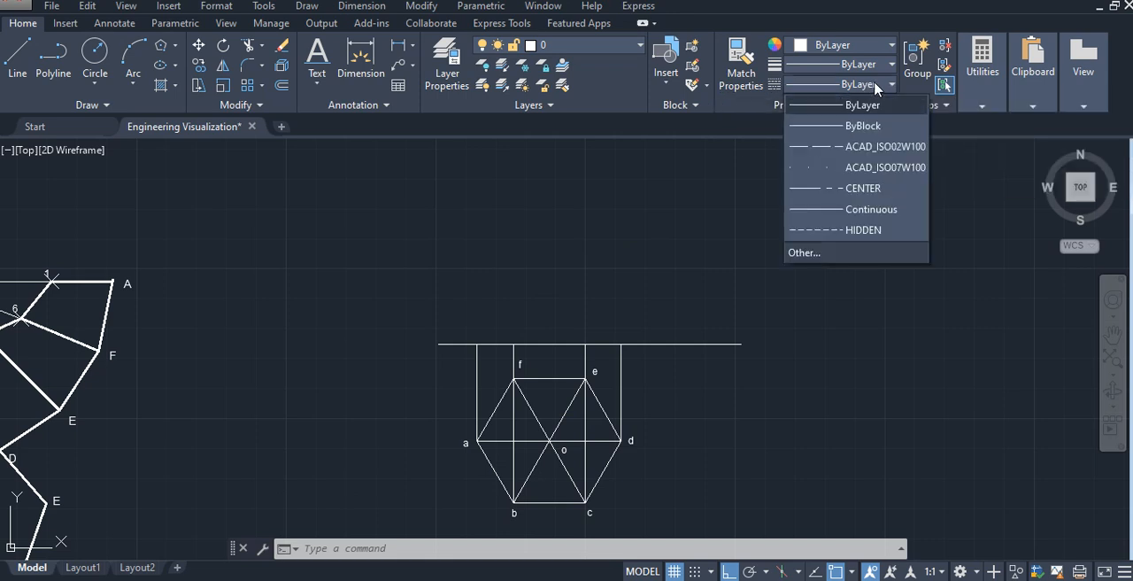
pyautogui.click(885, 189)
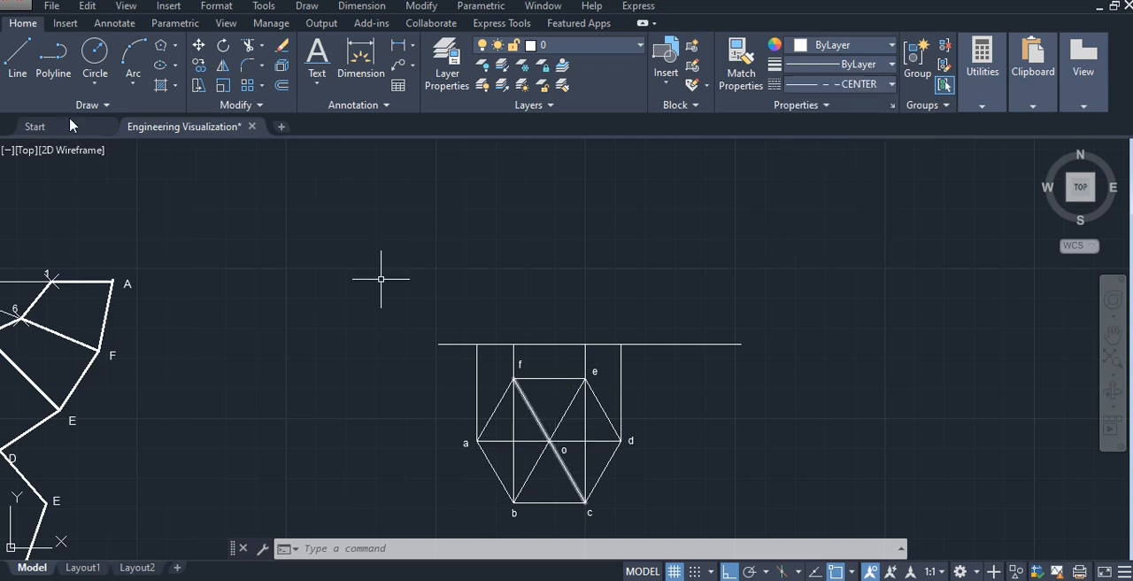
pyautogui.click(17, 57)
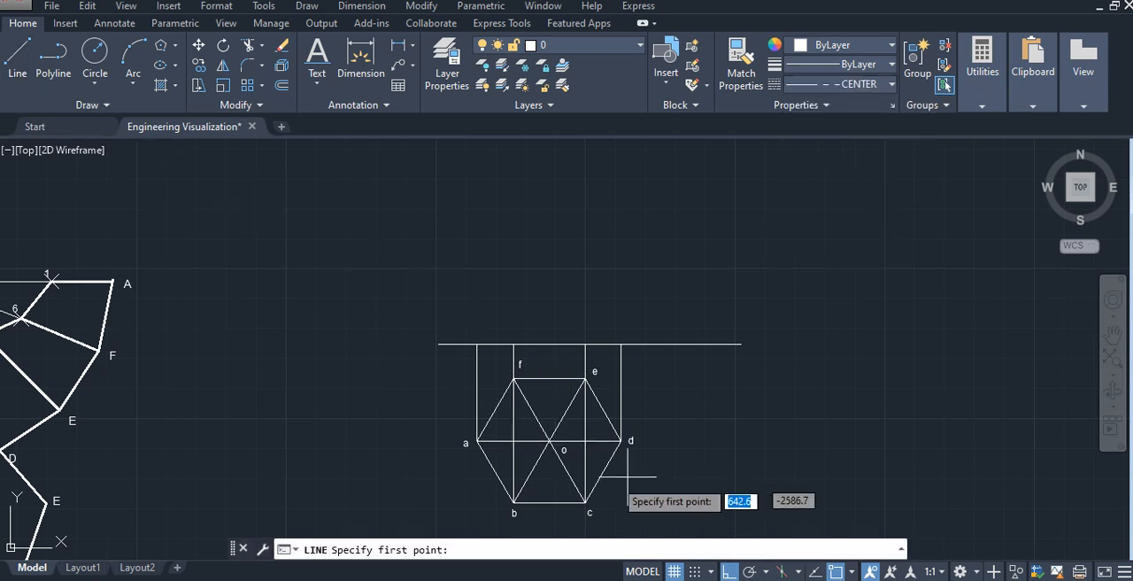
pyautogui.click(549, 440)
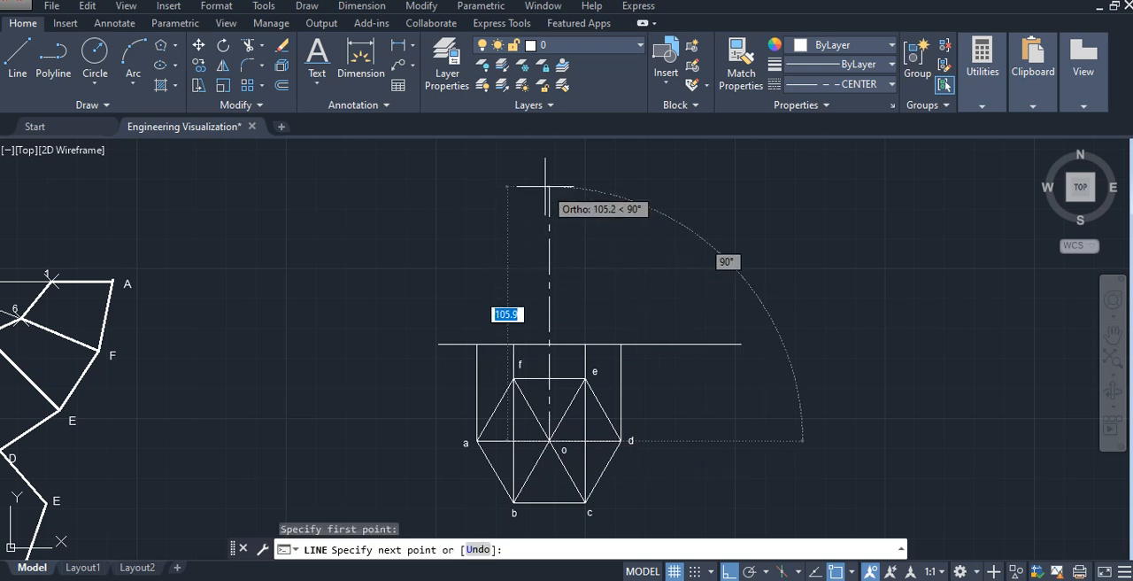
pyautogui.click(548, 343)
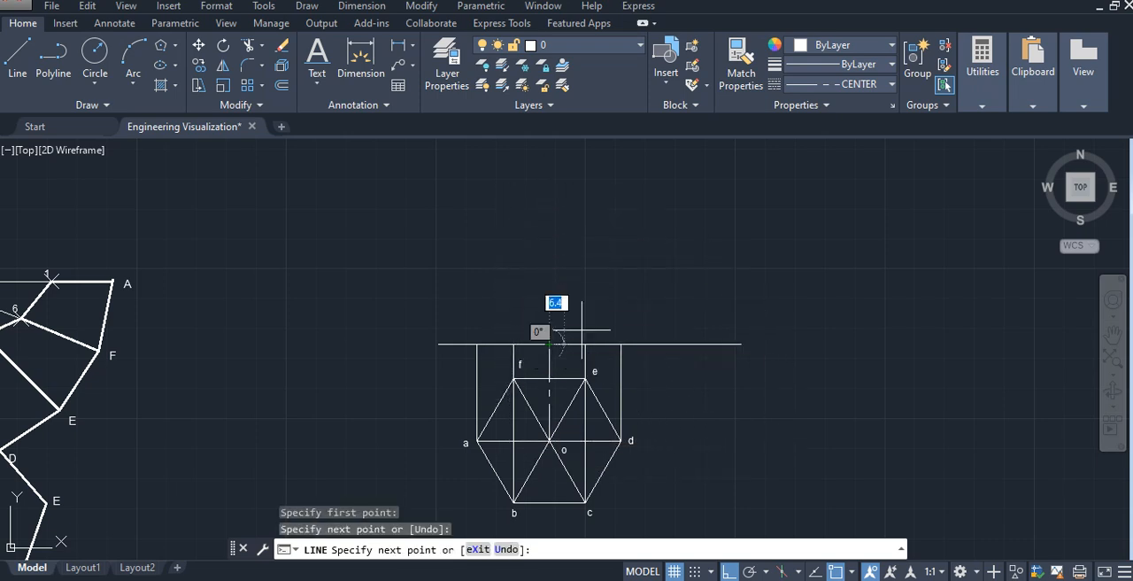
pyautogui.press('Escape')
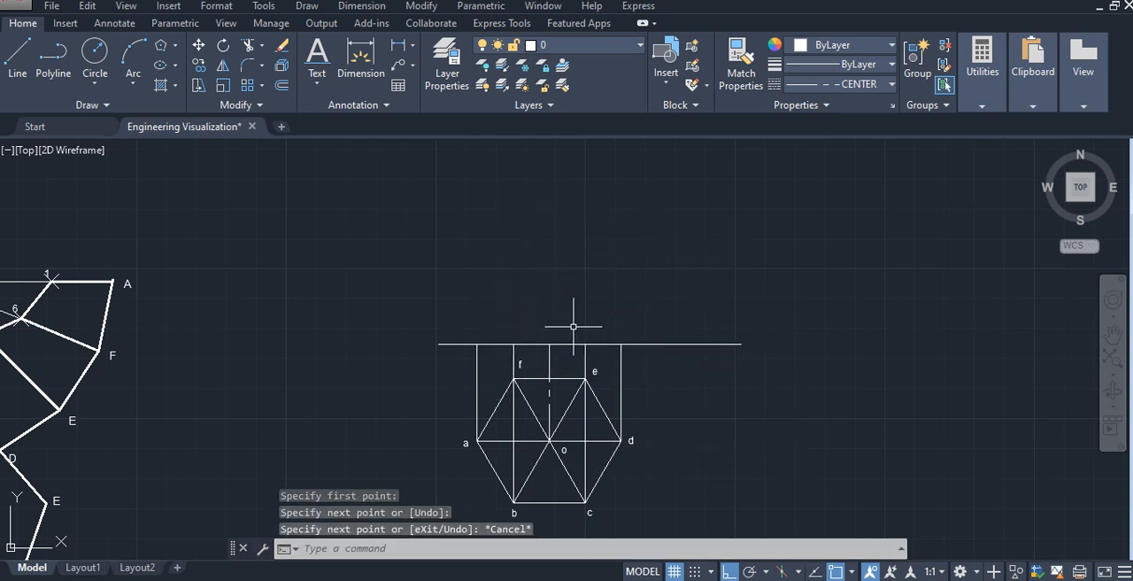
# - Draw the pyramid's 70 mm vertical axis upward from the point where the centre projection meets the reference line
pyautogui.click(18, 57)
pyautogui.click(549, 343)
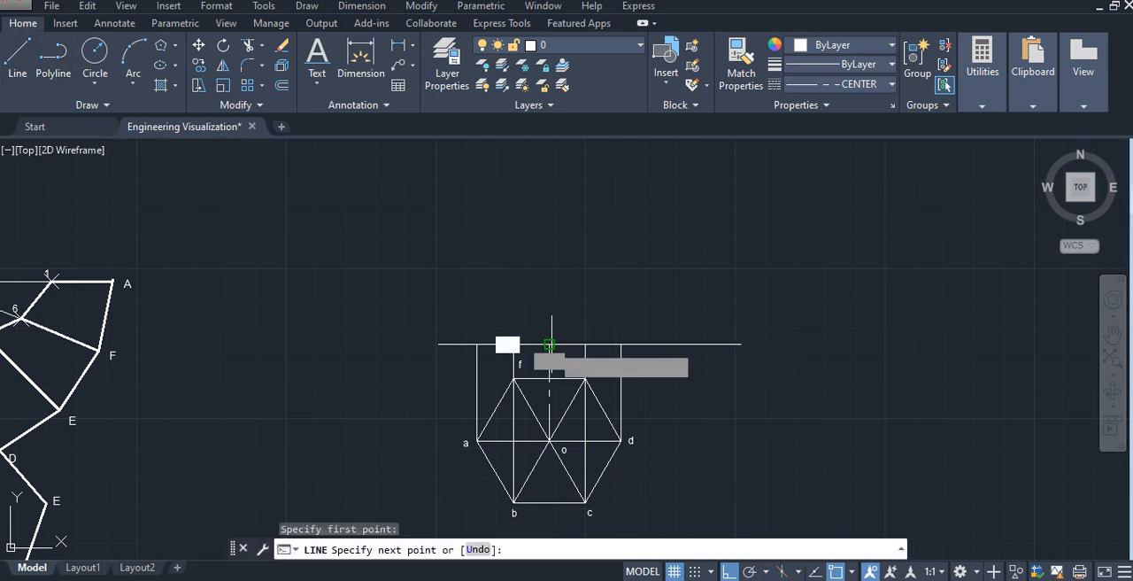
pyautogui.scroll(-2, 549, 217)
pyautogui.moveTo(548, 217); pyautogui.dragTo(619, 290, button='middle')
pyautogui.scroll(1, 328, 298)
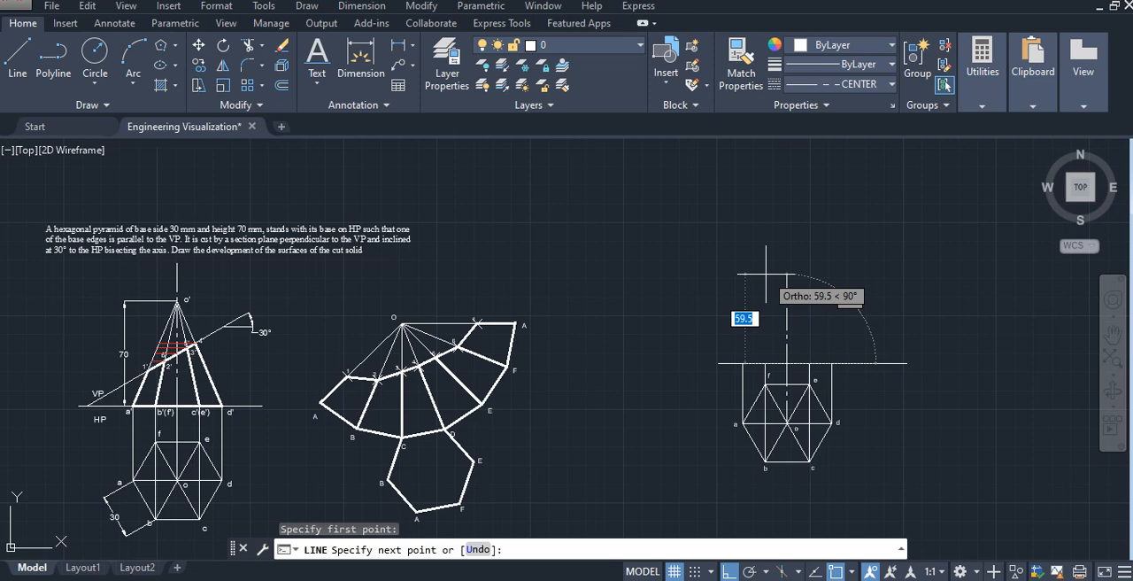
pyautogui.write('70')
pyautogui.press('Return')
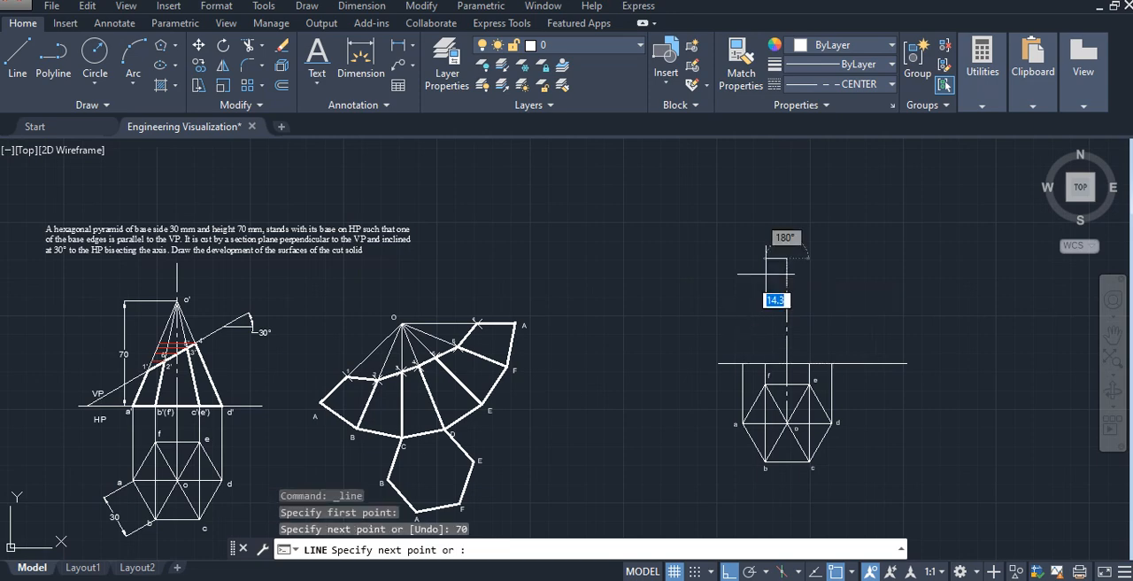
pyautogui.press('Escape')
# - Draw the pyramid's triangular front-view outline from the axis top through the projections of a and d on the reference line
pyautogui.scroll(2, 800, 288)
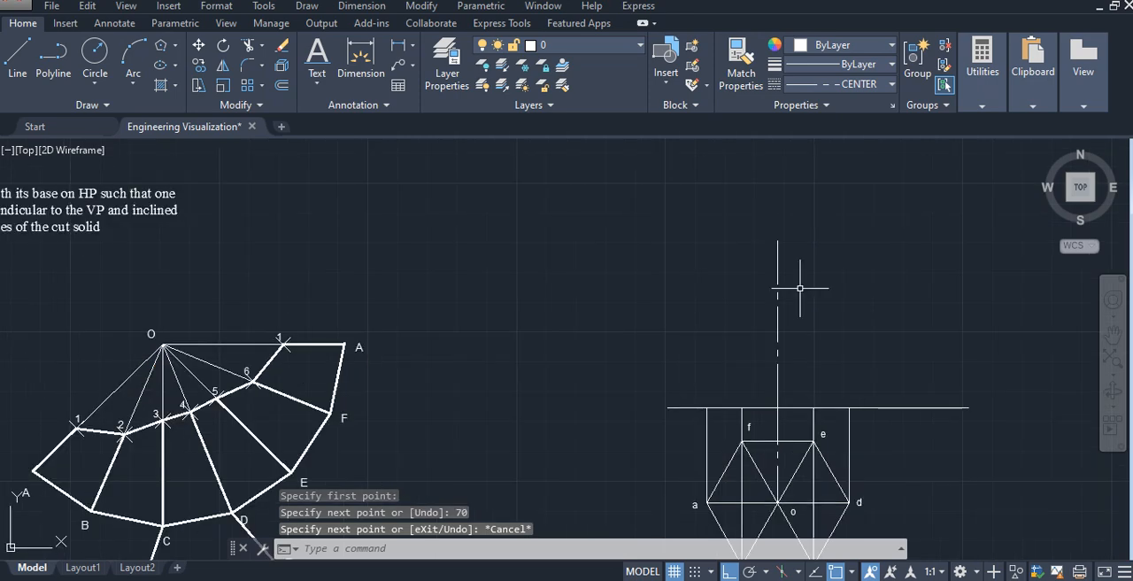
pyautogui.moveTo(811, 359); pyautogui.dragTo(709, 330, button='middle')
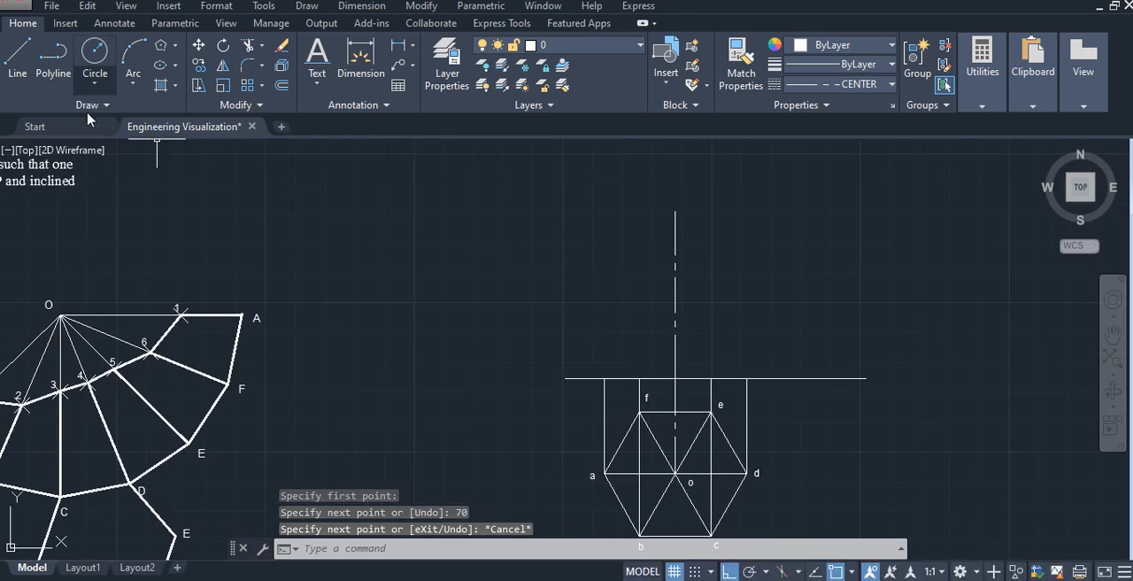
pyautogui.click(16, 57)
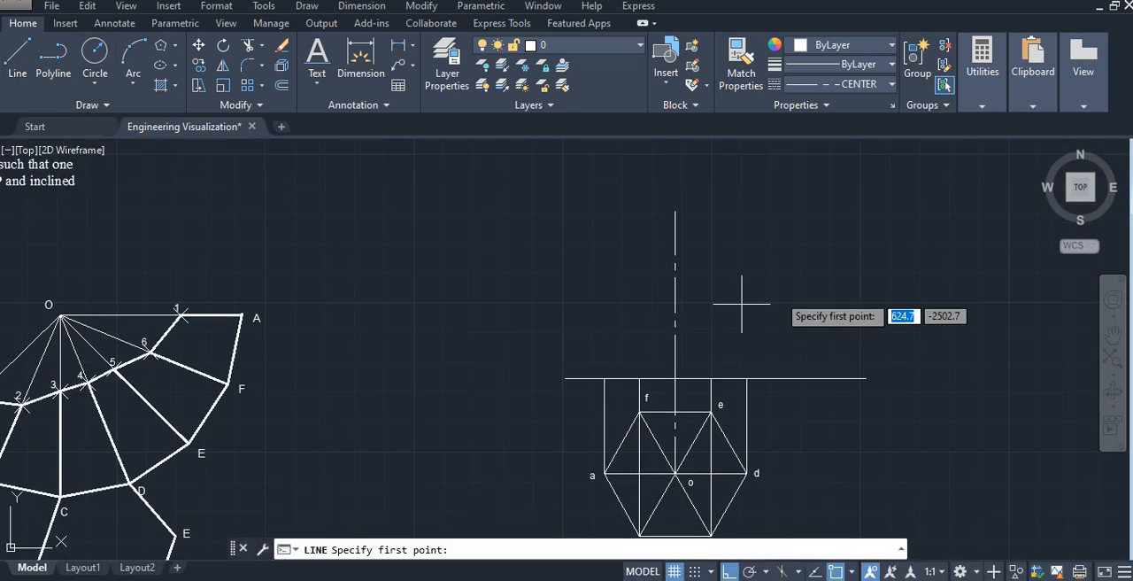
pyautogui.click(674, 210)
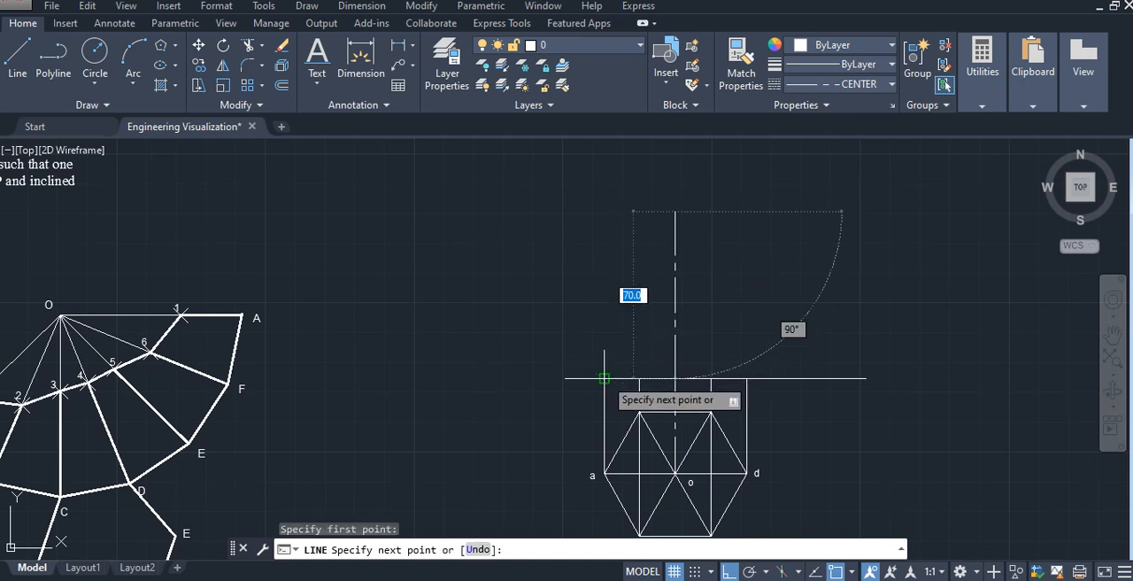
pyautogui.click(604, 378)
pyautogui.click(746, 378)
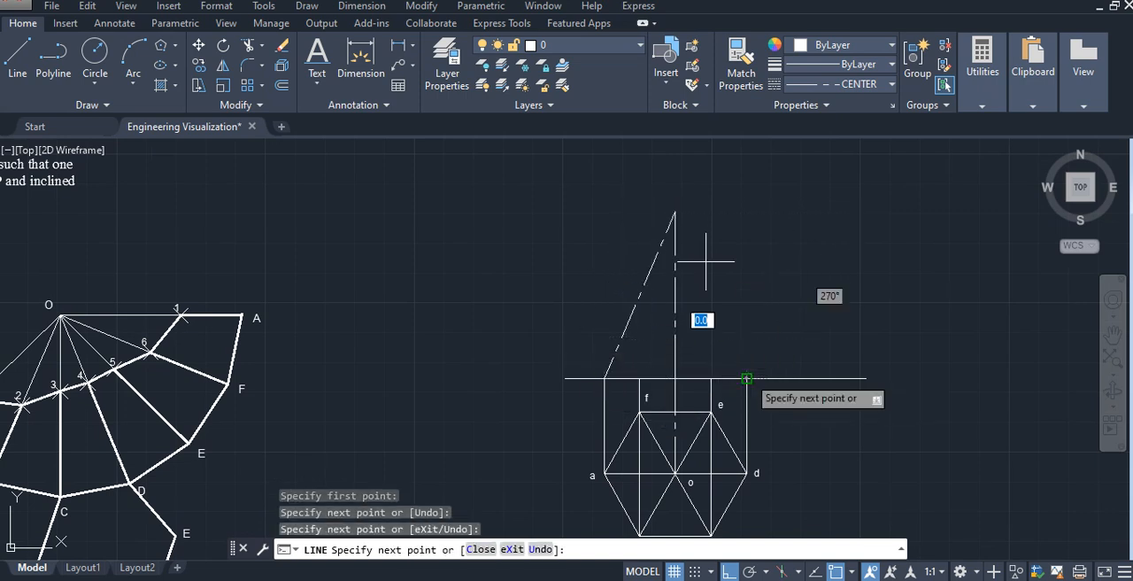
pyautogui.click(674, 211)
pyautogui.press('Escape')
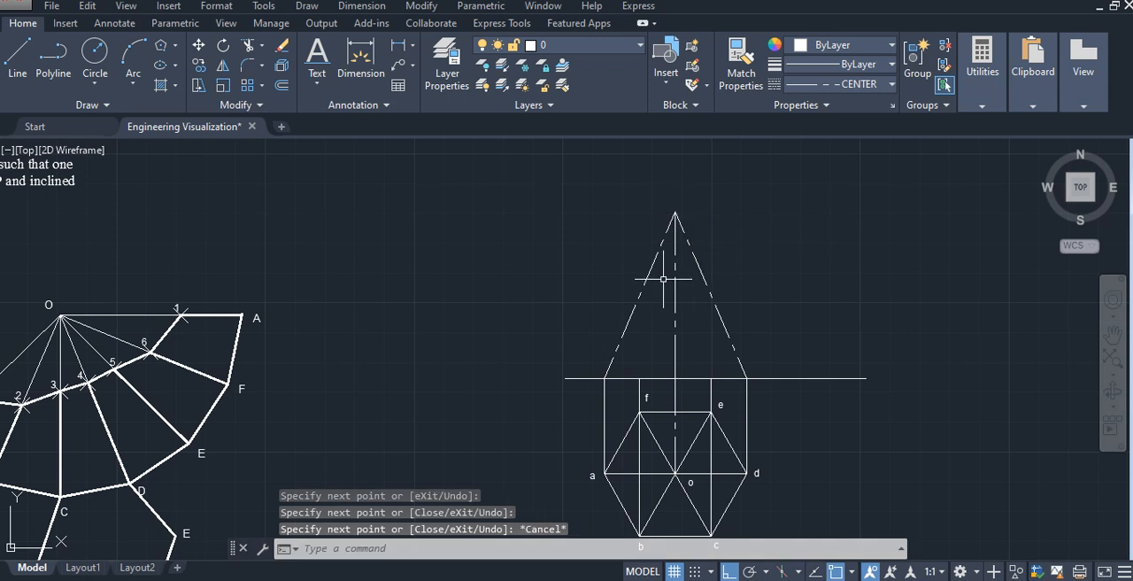
# - Change the linetype of the front-view triangle's two slanted sides and base to ByLayer
pyautogui.click(654, 263)
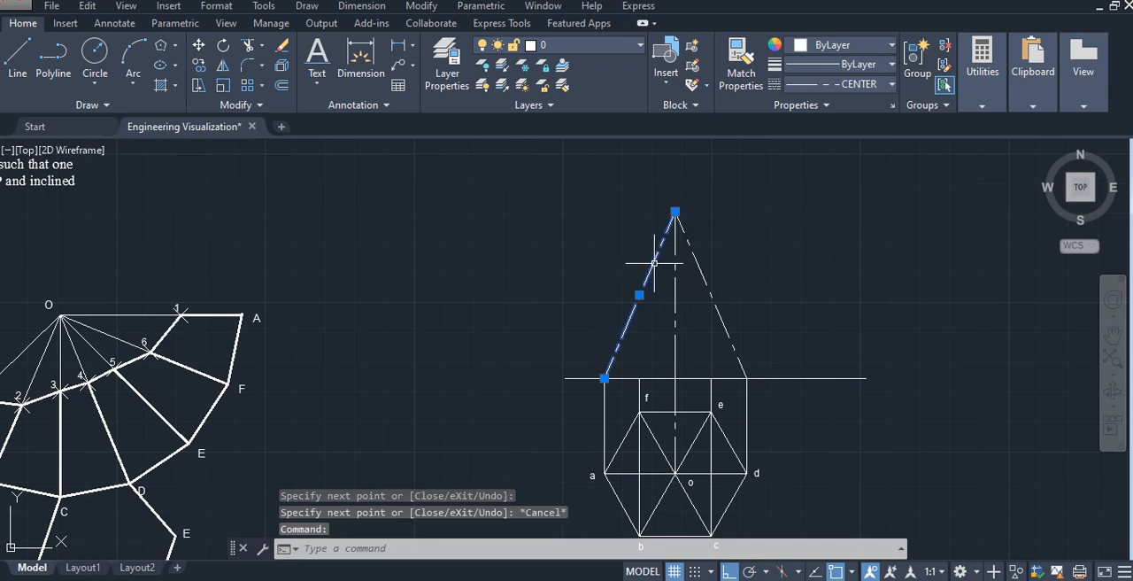
pyautogui.click(655, 375)
pyautogui.click(698, 319)
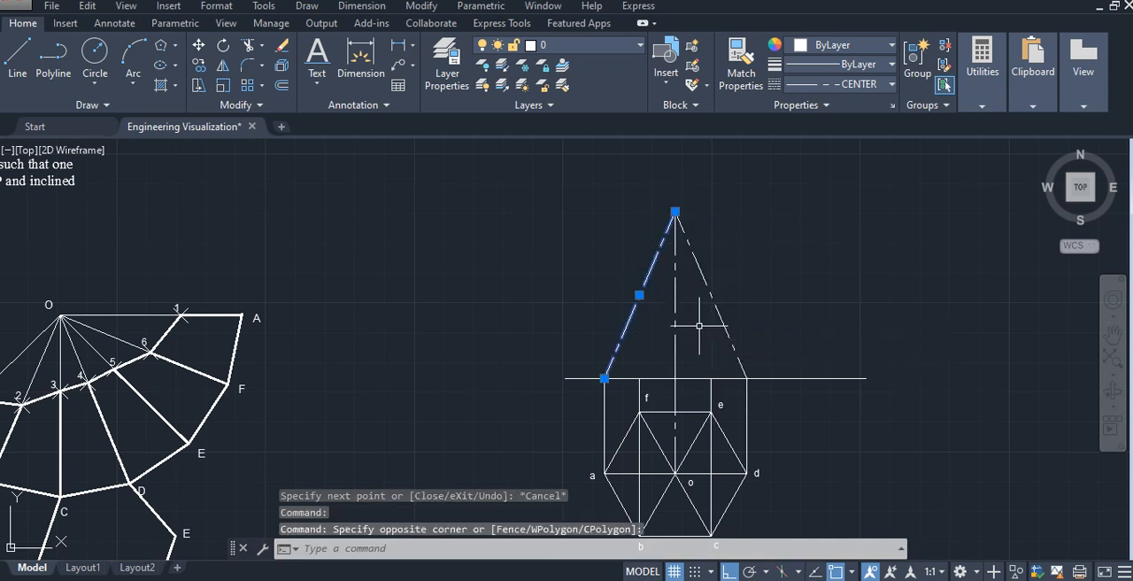
pyautogui.click(684, 377)
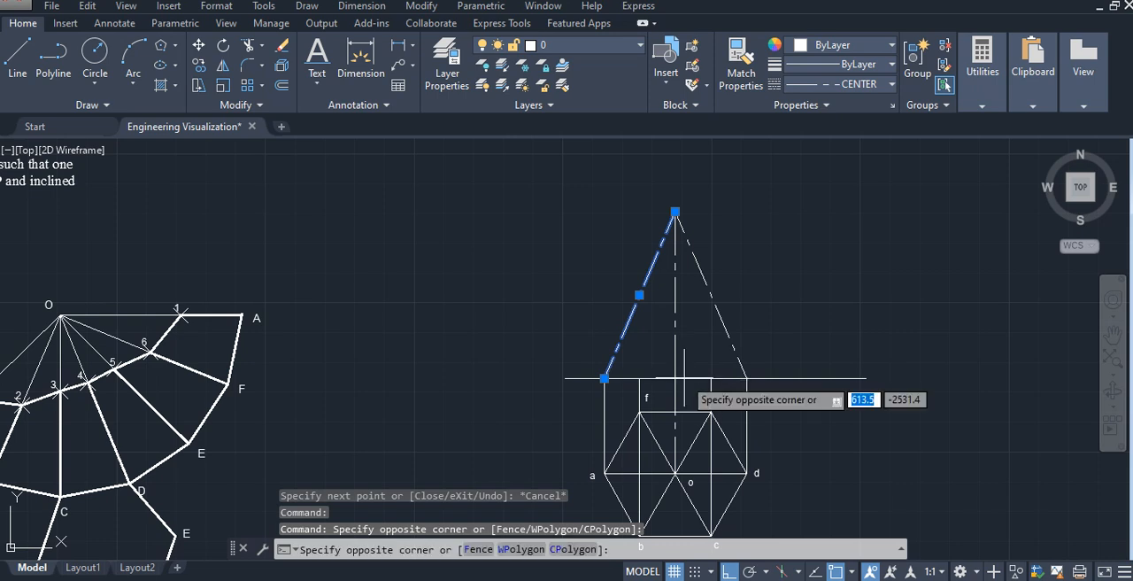
pyautogui.click(726, 315)
pyautogui.click(719, 326)
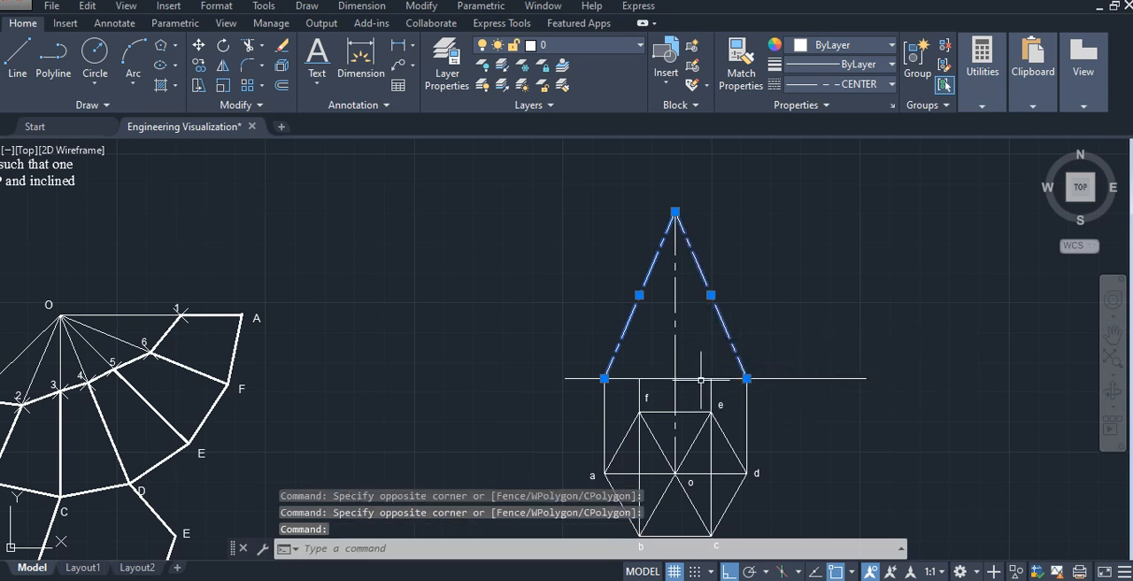
pyautogui.click(701, 378)
pyautogui.click(839, 84)
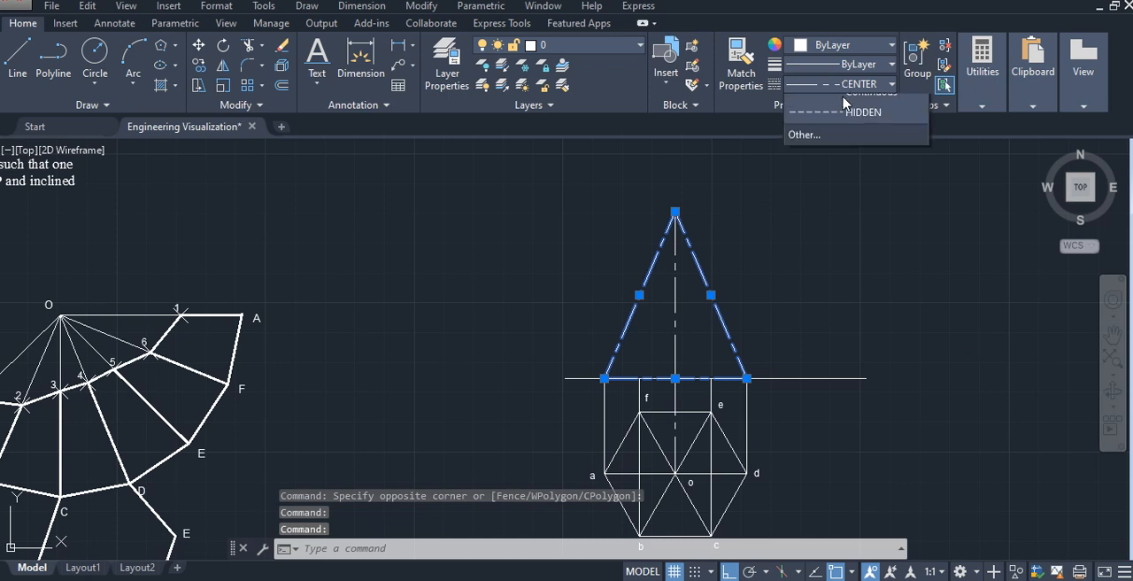
pyautogui.click(839, 187)
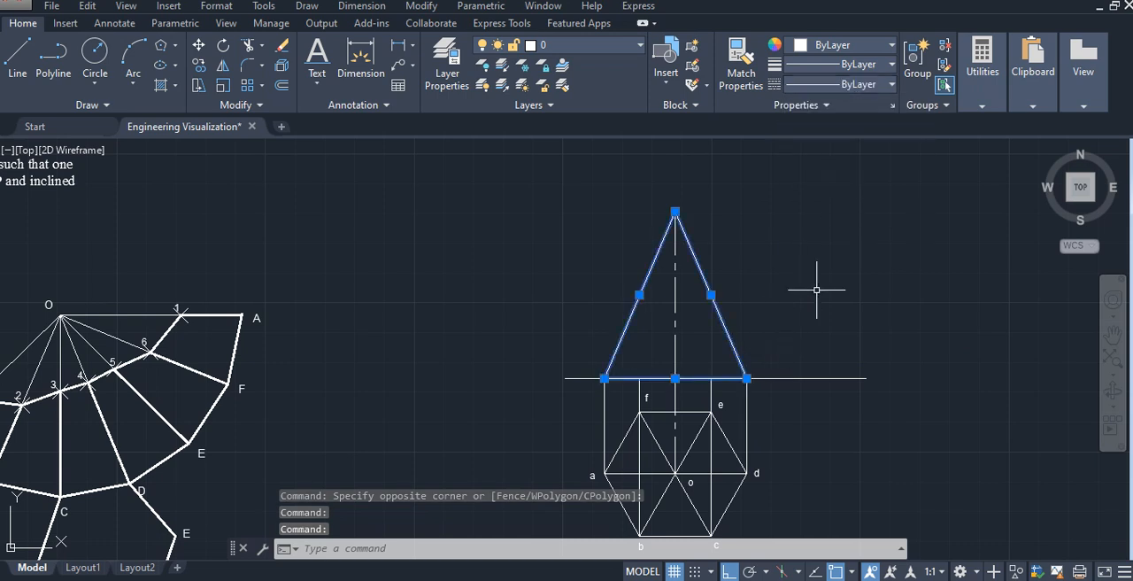
pyautogui.press('Escape')
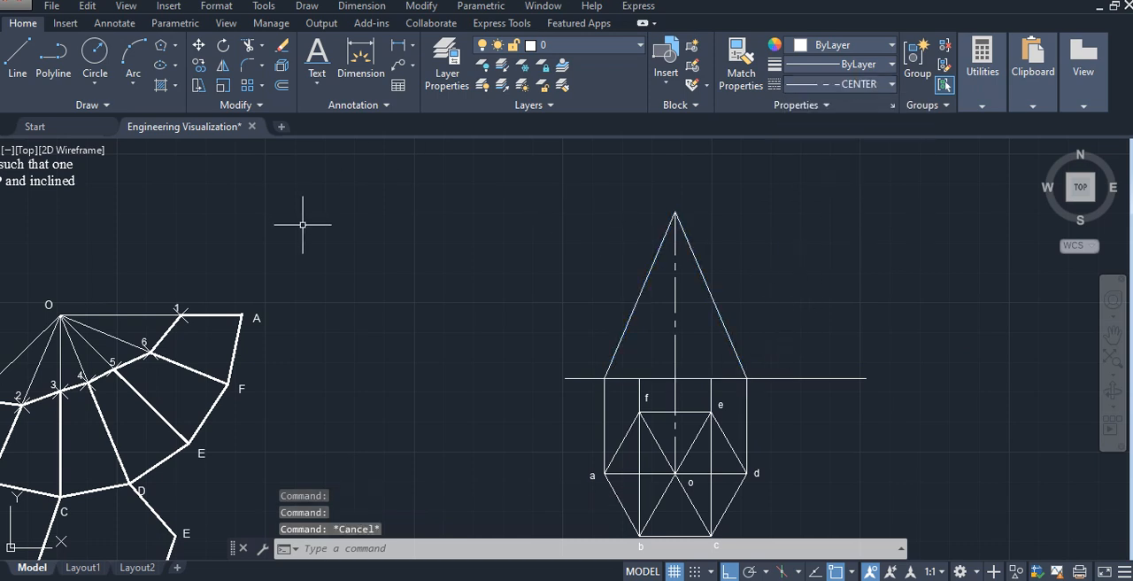
# - Set the current linetype to ByLayer and draw lines from the projections of b and c on the reference line to the apex
pyautogui.click(17, 57)
pyautogui.press('Escape')
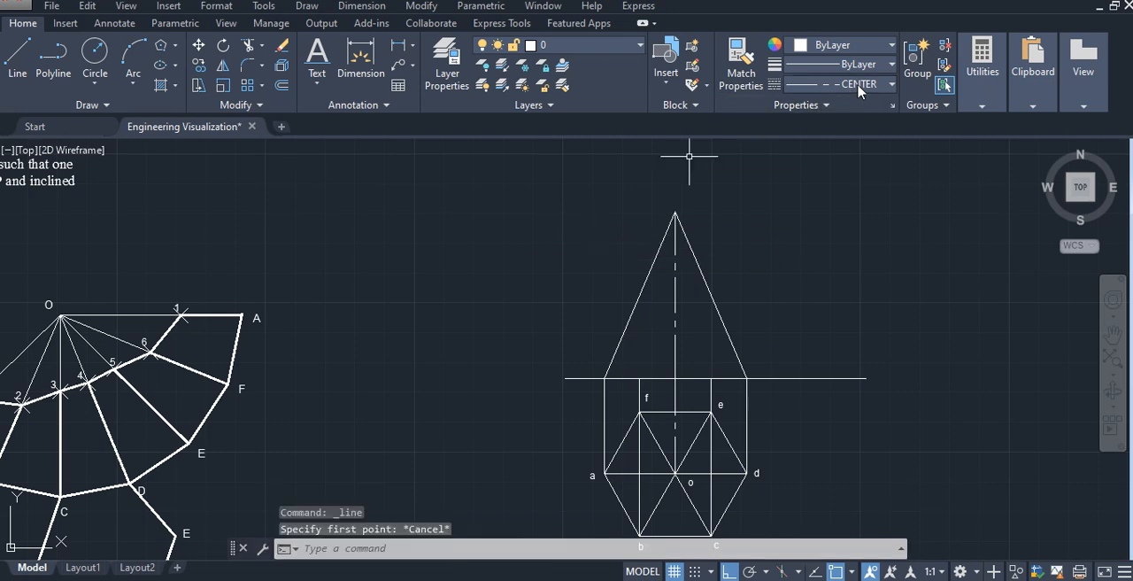
pyautogui.click(857, 86)
pyautogui.click(859, 107)
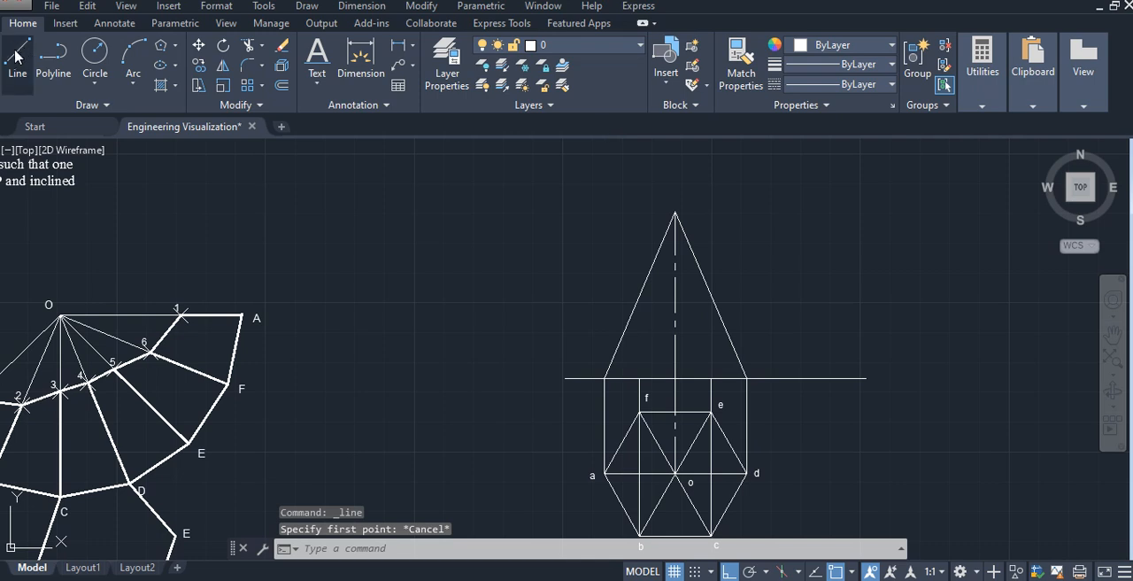
pyautogui.press('Return')
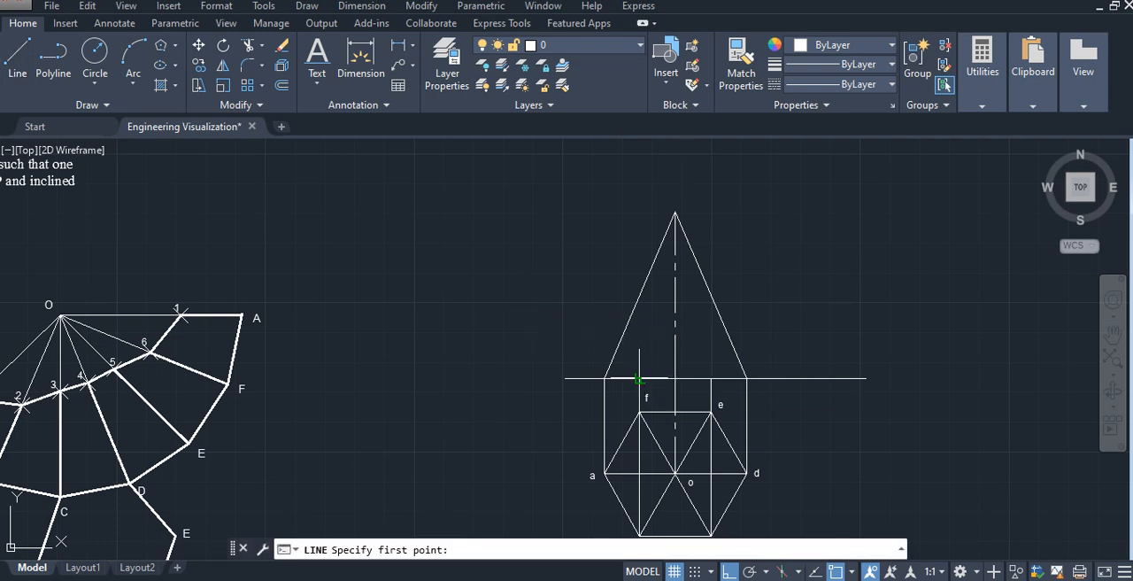
pyautogui.click(640, 378)
pyautogui.click(675, 213)
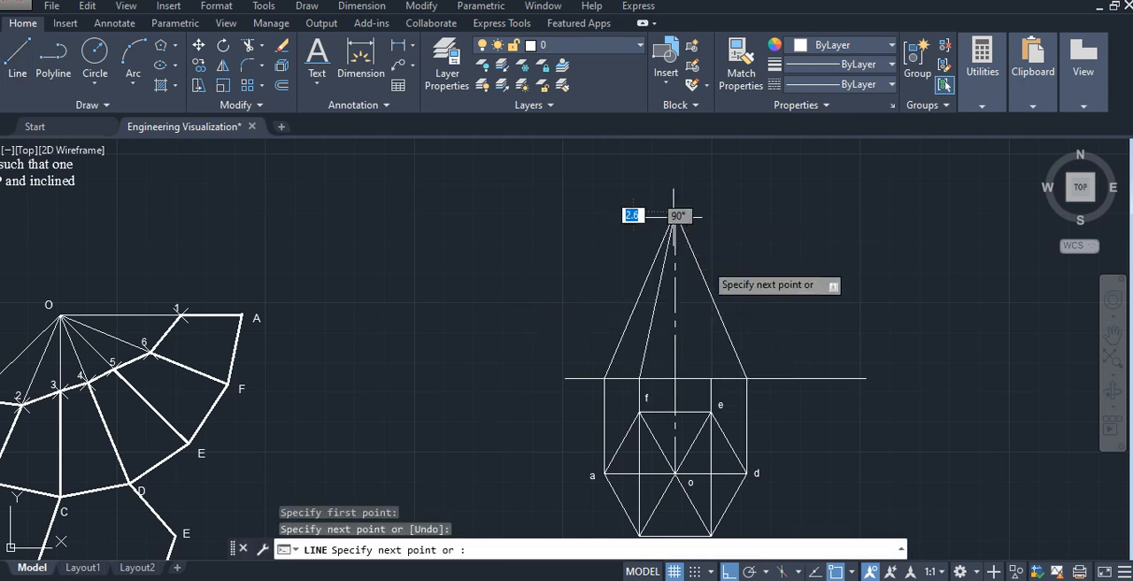
pyautogui.click(711, 378)
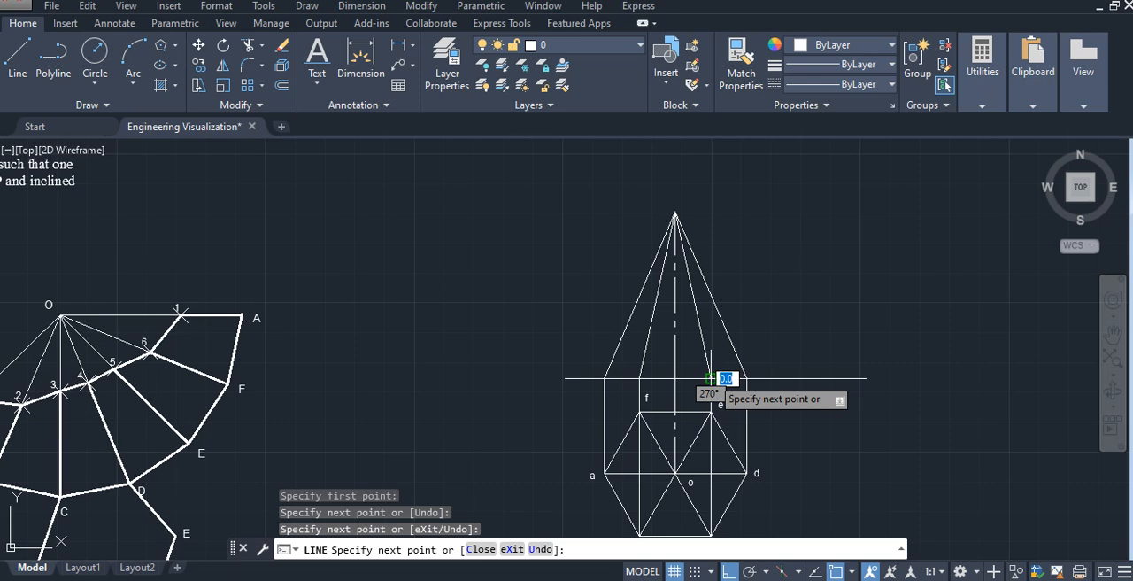
pyautogui.press('Escape')
pyautogui.scroll(2, 691, 341)
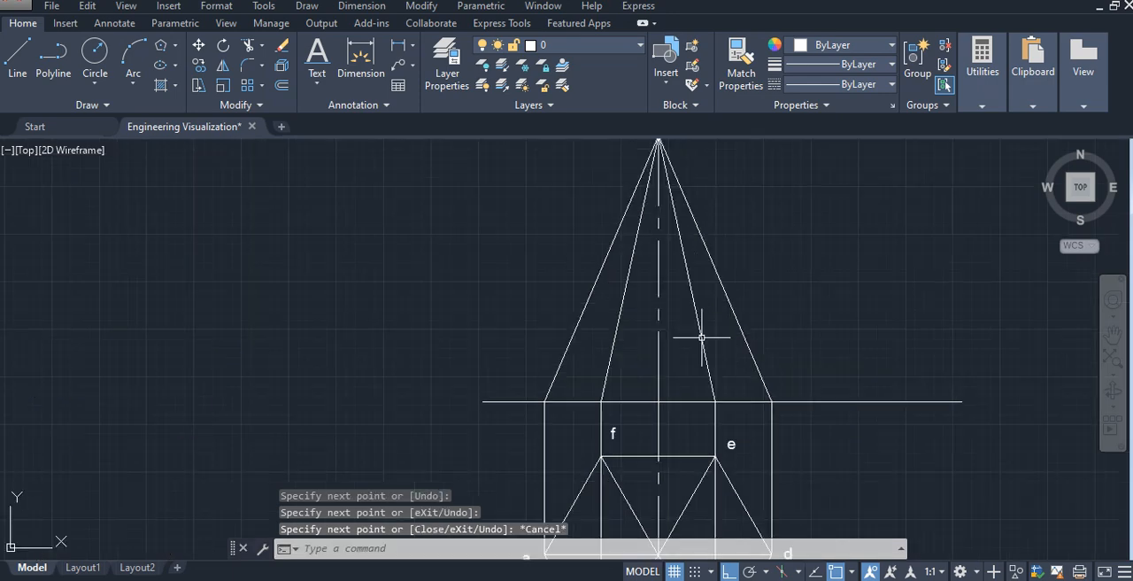
pyautogui.moveTo(720, 367); pyautogui.dragTo(639, 326, button='middle')
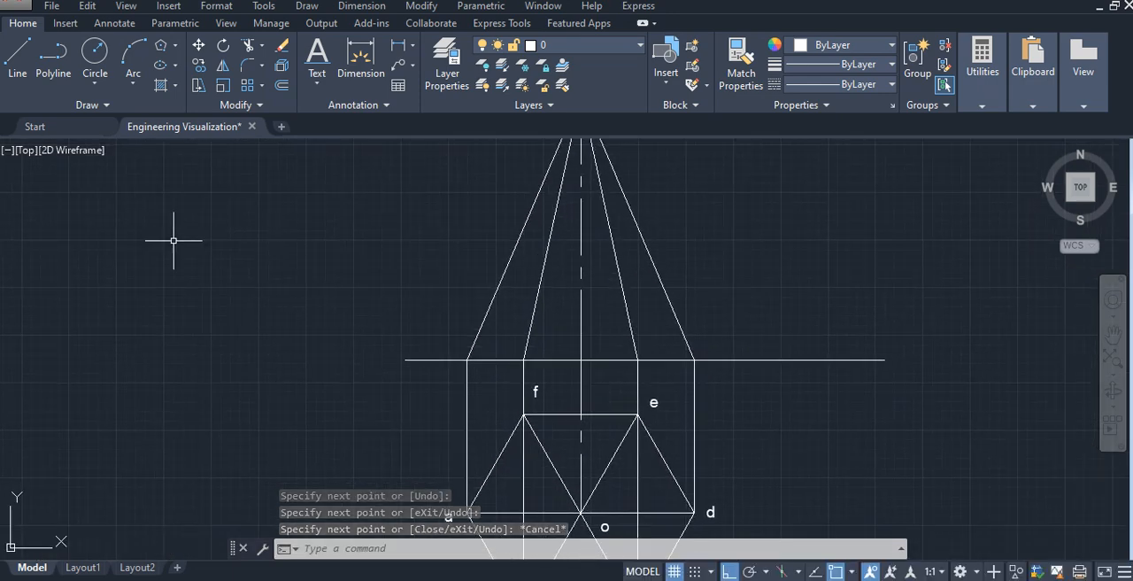
# - Label the front view's base points along the reference line a', b', f', c', e' and d' with single-line text, height 3, rotation 0
pyautogui.click(320, 83)
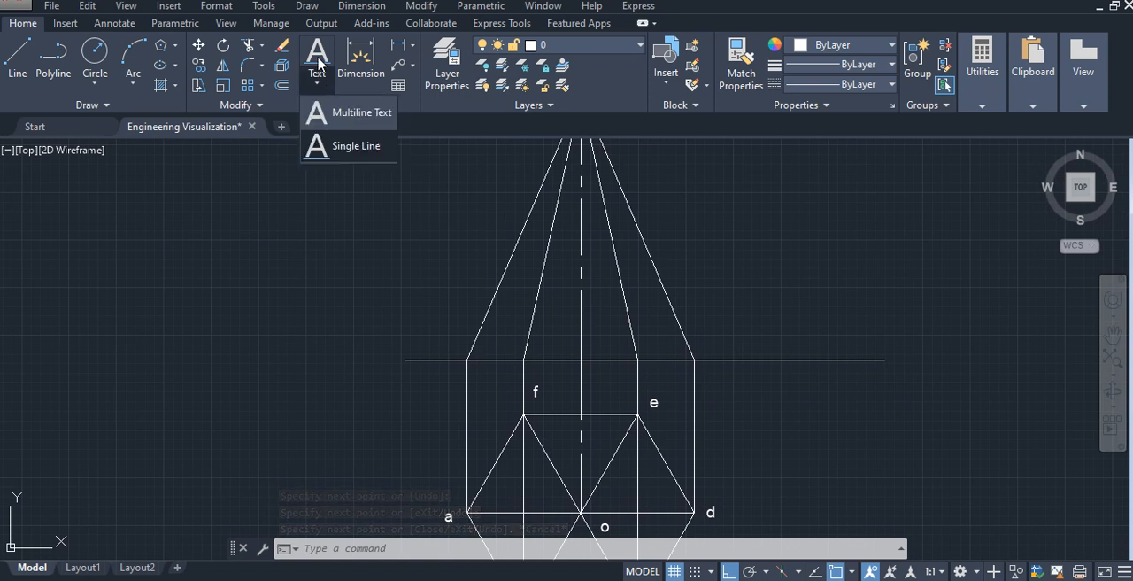
pyautogui.click(354, 145)
pyautogui.click(447, 385)
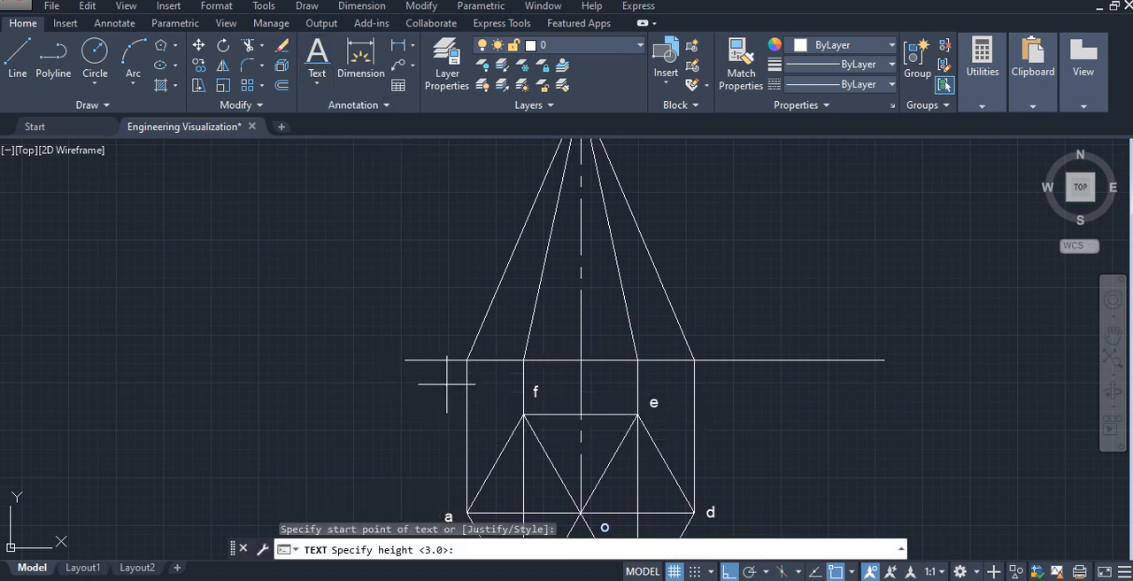
pyautogui.press('Return')
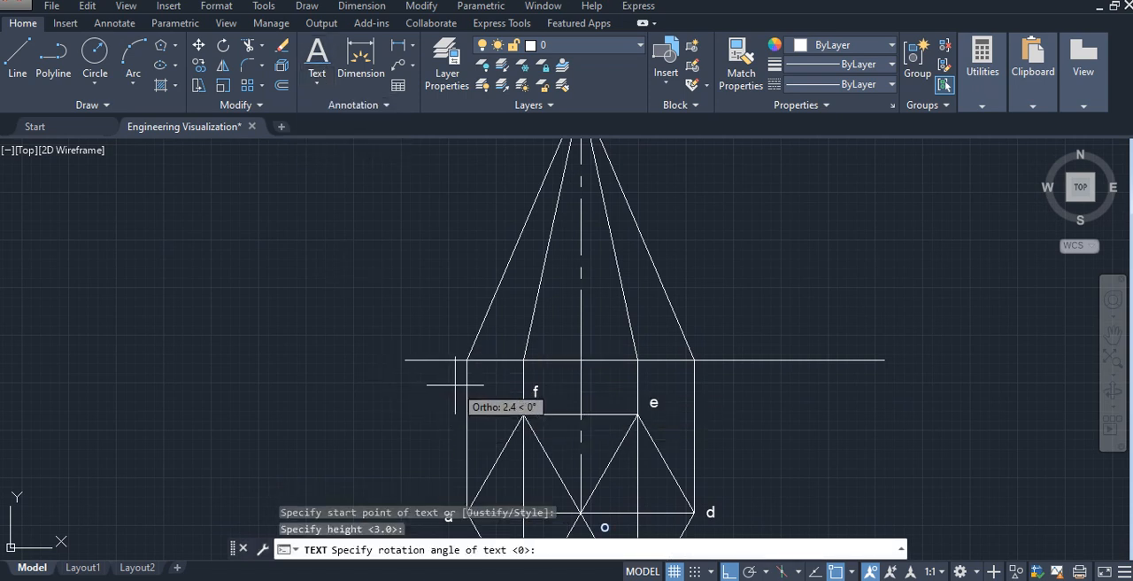
pyautogui.press('Return')
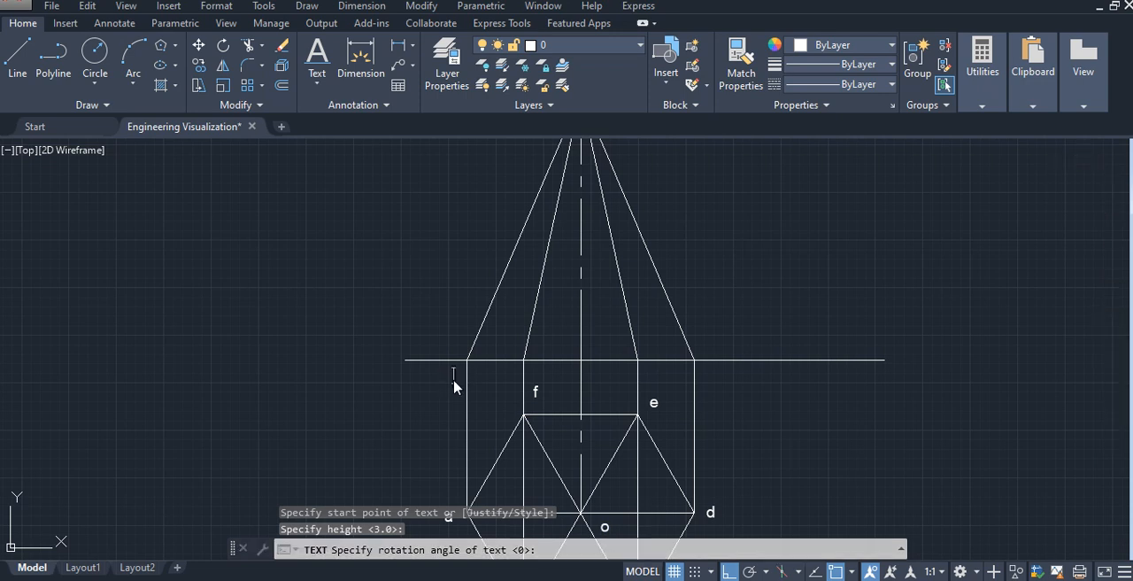
pyautogui.click(513, 369)
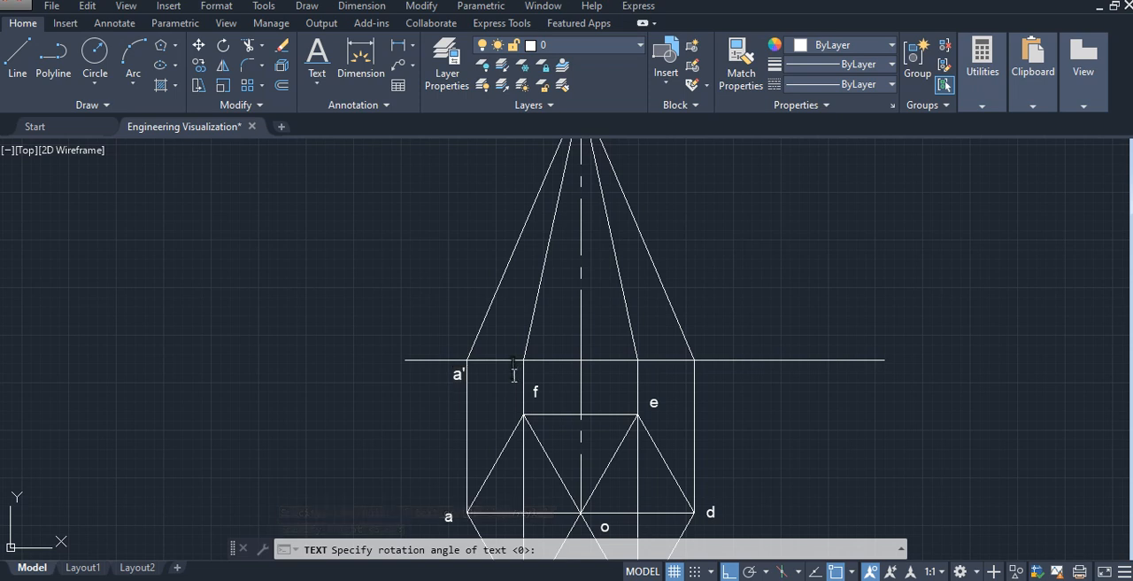
pyautogui.click(531, 390)
pyautogui.write('f')
pyautogui.click(715, 375)
pyautogui.write("'")
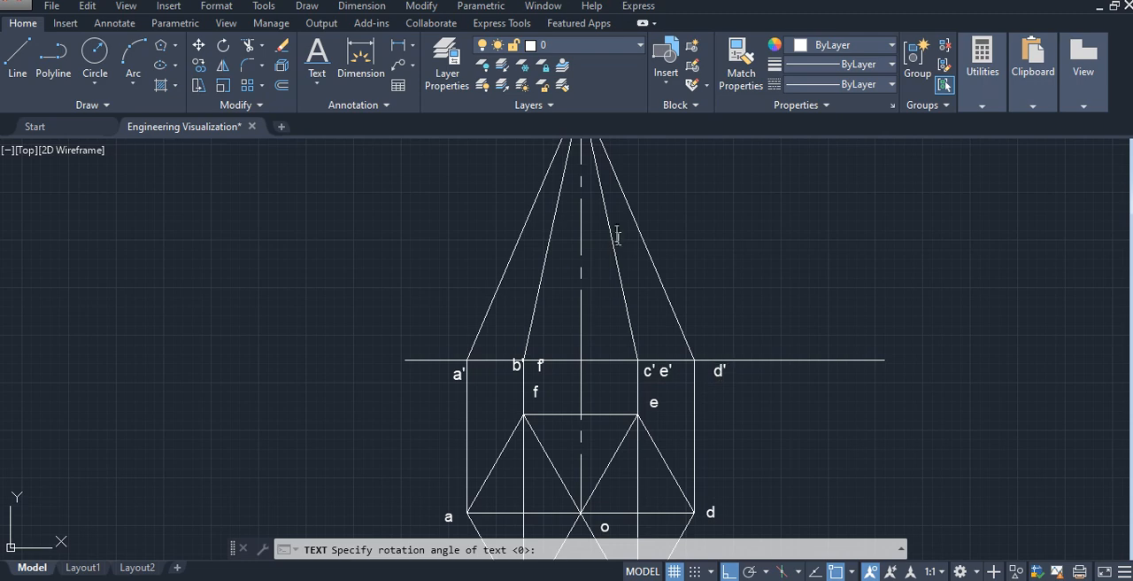
# - Label the apex of the front-view pyramid o'
pyautogui.moveTo(614, 271); pyautogui.dragTo(610, 323, button='middle')
pyautogui.press('F7')
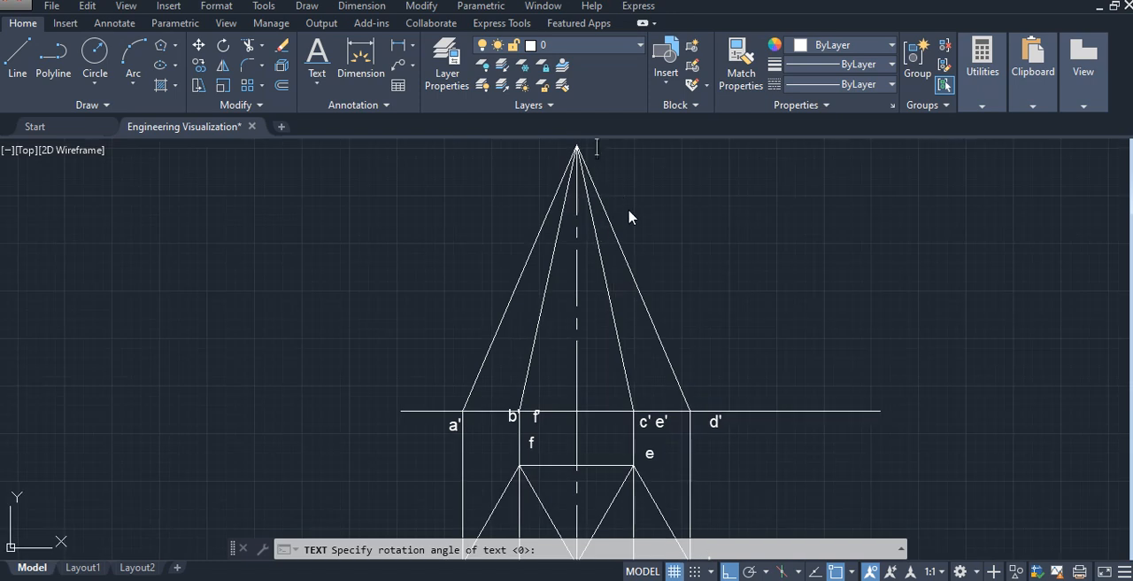
pyautogui.write("o'")
pyautogui.click(683, 257)
pyautogui.scroll(-2, 687, 293)
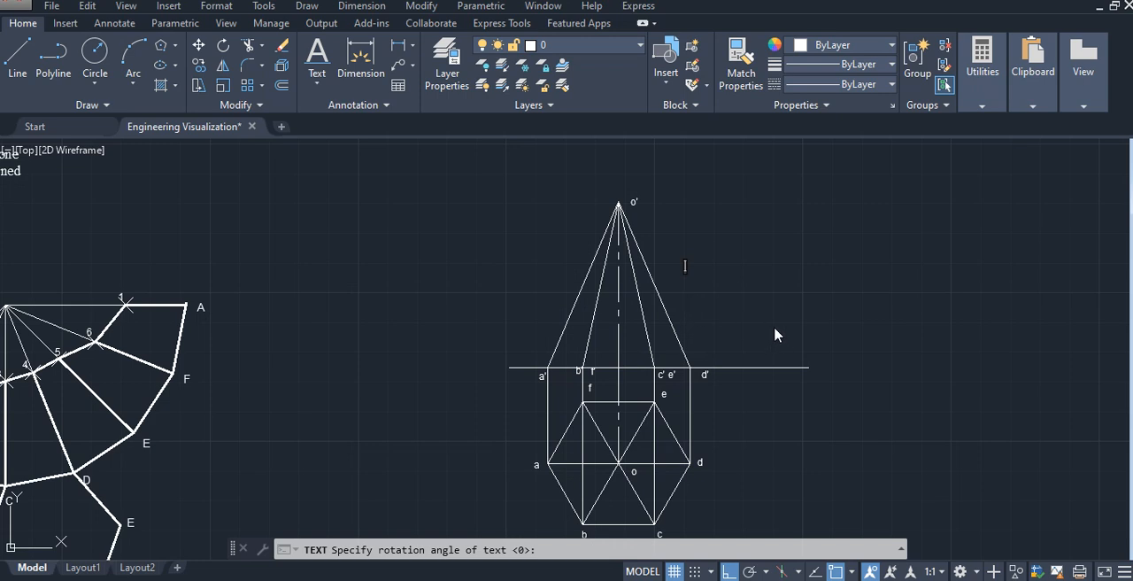
# - Examine the problem statement and the finished reference drawing for the section plane's position and inclination, and end the text command
pyautogui.moveTo(746, 329); pyautogui.dragTo(718, 317, button='middle')
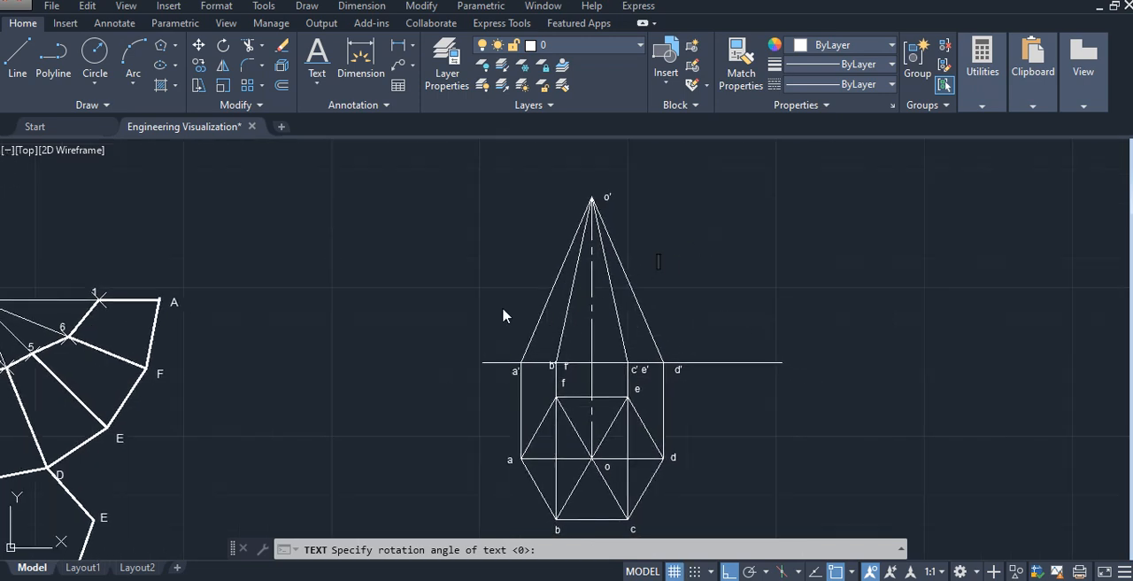
pyautogui.moveTo(430, 293)
pyautogui.mouseDown(button='middle')
pyautogui.moveTo(740, 296)
pyautogui.moveTo(821, 284)
pyautogui.mouseUp(button='middle')
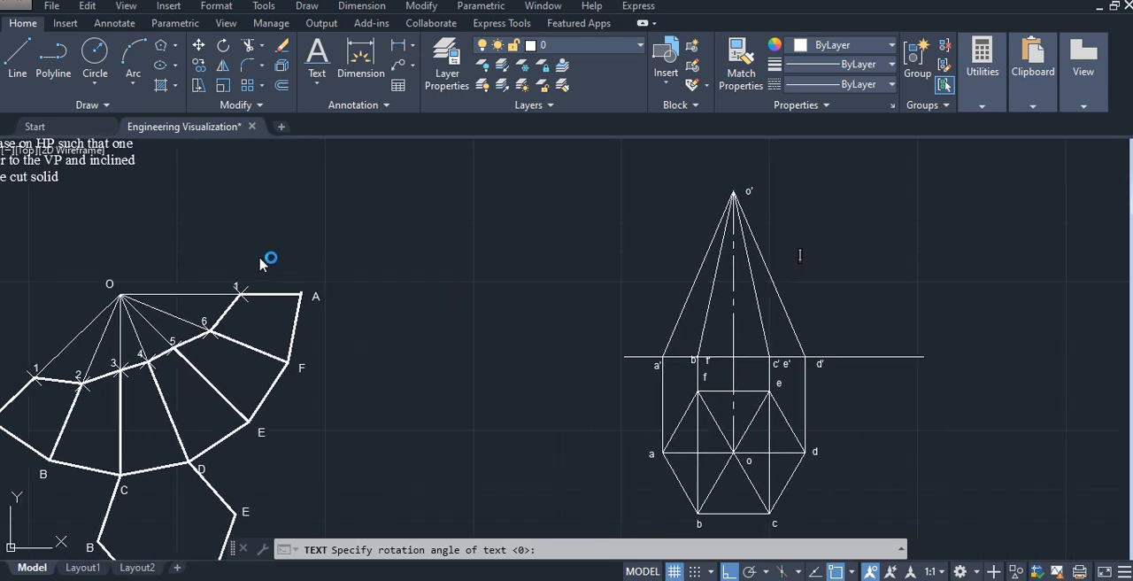
pyautogui.moveTo(262, 263)
pyautogui.mouseDown(button='middle')
pyautogui.moveTo(478, 336)
pyautogui.moveTo(787, 328)
pyautogui.mouseUp(button='middle')
pyautogui.moveTo(200, 286); pyautogui.dragTo(574, 319, button='middle')
pyautogui.moveTo(184, 254)
pyautogui.mouseDown(button='middle')
pyautogui.moveTo(359, 286)
pyautogui.moveTo(379, 282)
pyautogui.moveTo(205, 257)
pyautogui.moveTo(544, 230)
pyautogui.moveTo(529, 229)
pyautogui.mouseUp(button='middle')
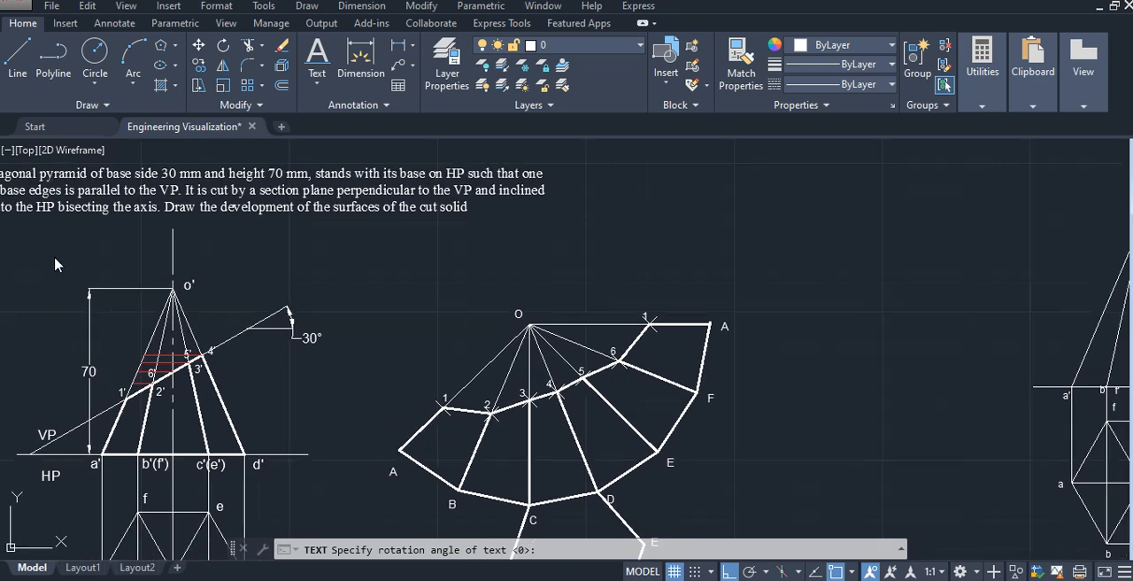
pyautogui.moveTo(213, 265)
pyautogui.mouseDown(button='middle')
pyautogui.moveTo(279, 268)
pyautogui.moveTo(235, 268)
pyautogui.mouseUp(button='middle')
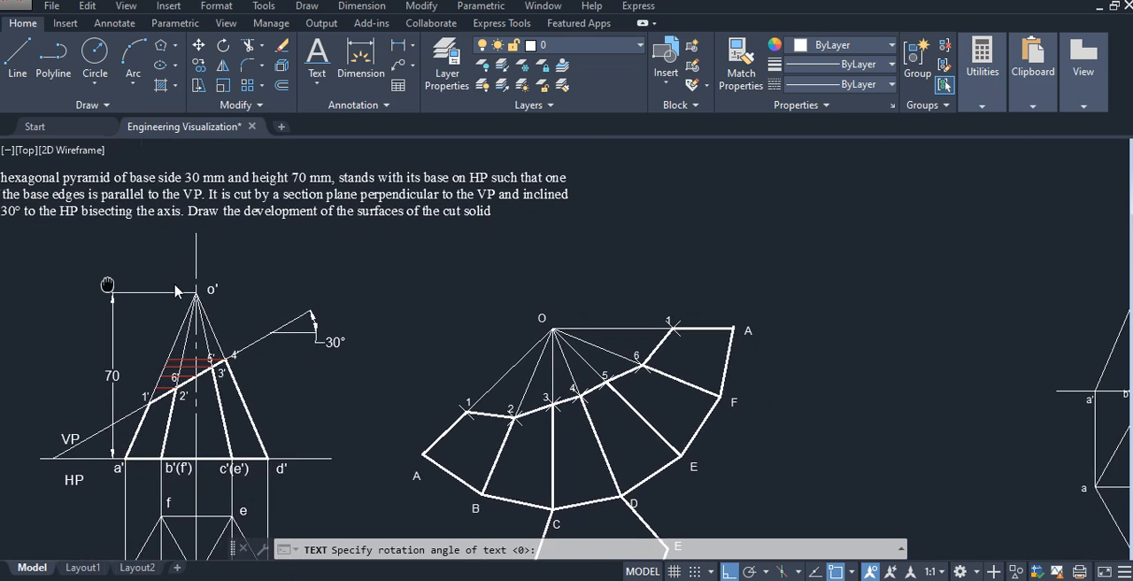
pyautogui.scroll(-5, 960, 434)
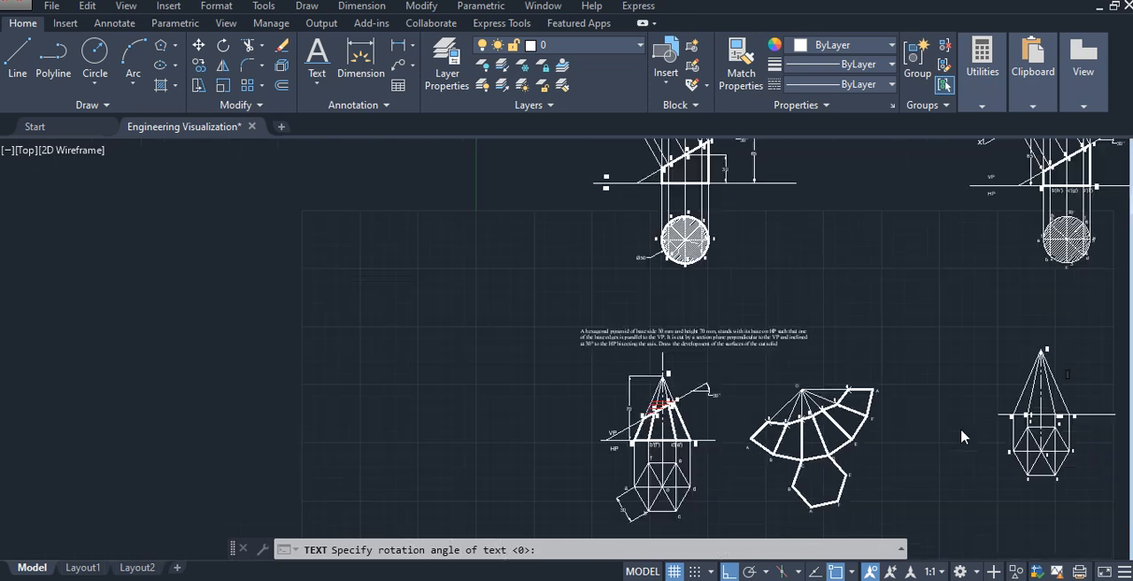
pyautogui.scroll(5, 1037, 447)
pyautogui.moveTo(1035, 438); pyautogui.dragTo(956, 429, button='middle')
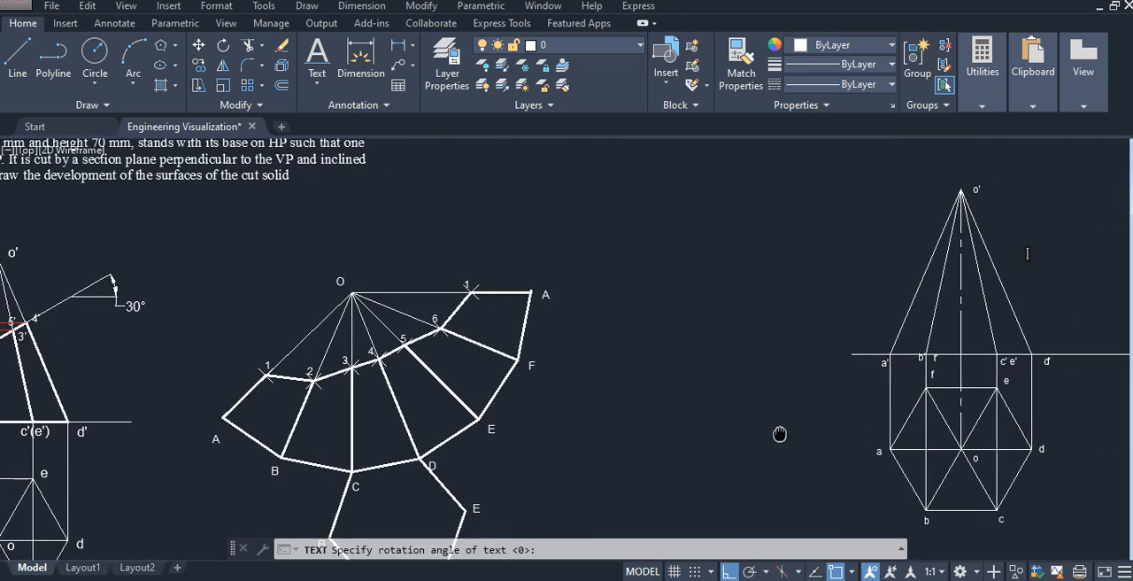
pyautogui.scroll(4, 1031, 292)
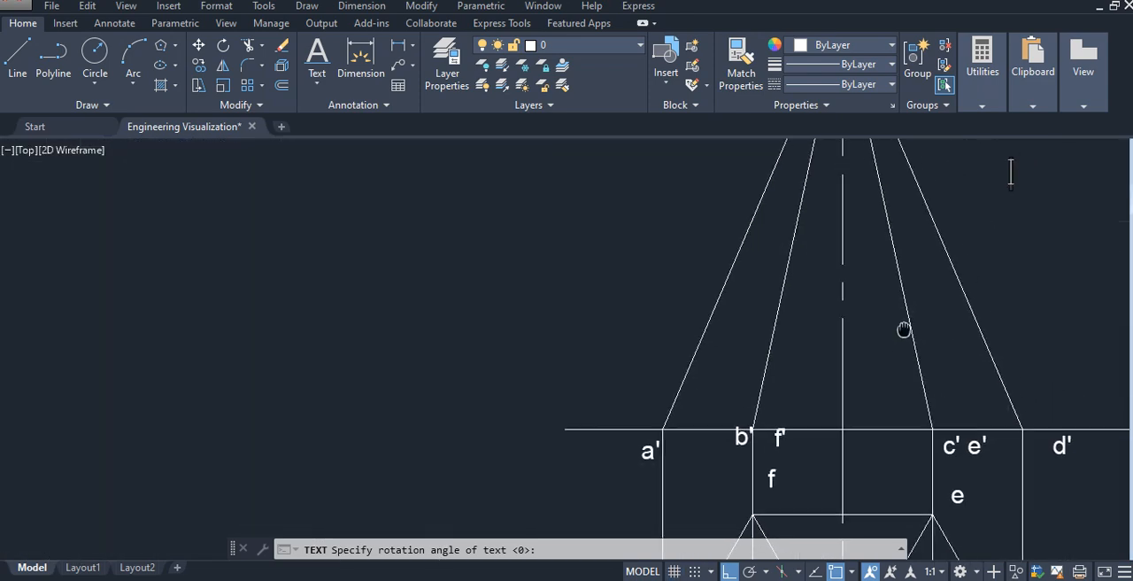
pyautogui.press('Escape')
# - Draw a 35 mm vertical line up the pyramid's axis from the reference line to mark the axis midpoint
pyautogui.moveTo(872, 291)
pyautogui.mouseDown(button='middle')
pyautogui.moveTo(809, 324)
pyautogui.moveTo(658, 328)
pyautogui.mouseUp(button='middle')
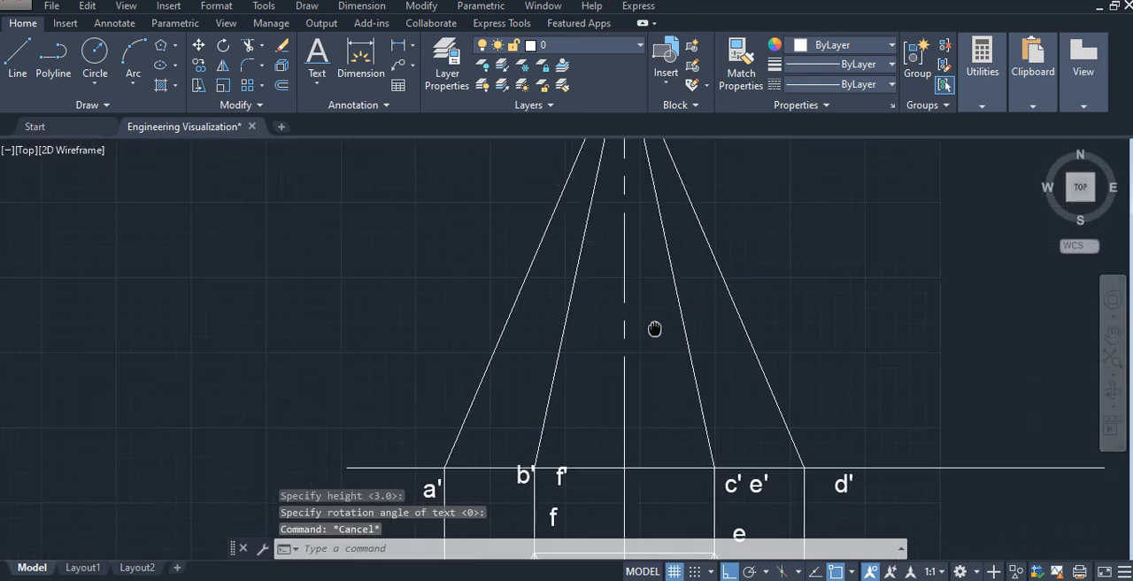
pyautogui.scroll(-2, 807, 329)
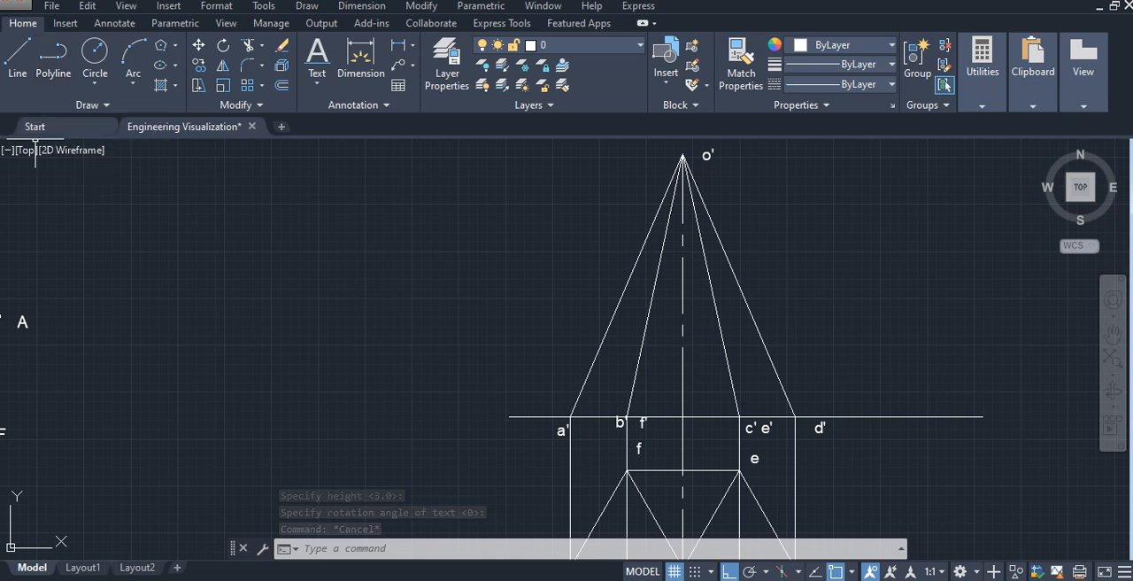
pyautogui.click(18, 55)
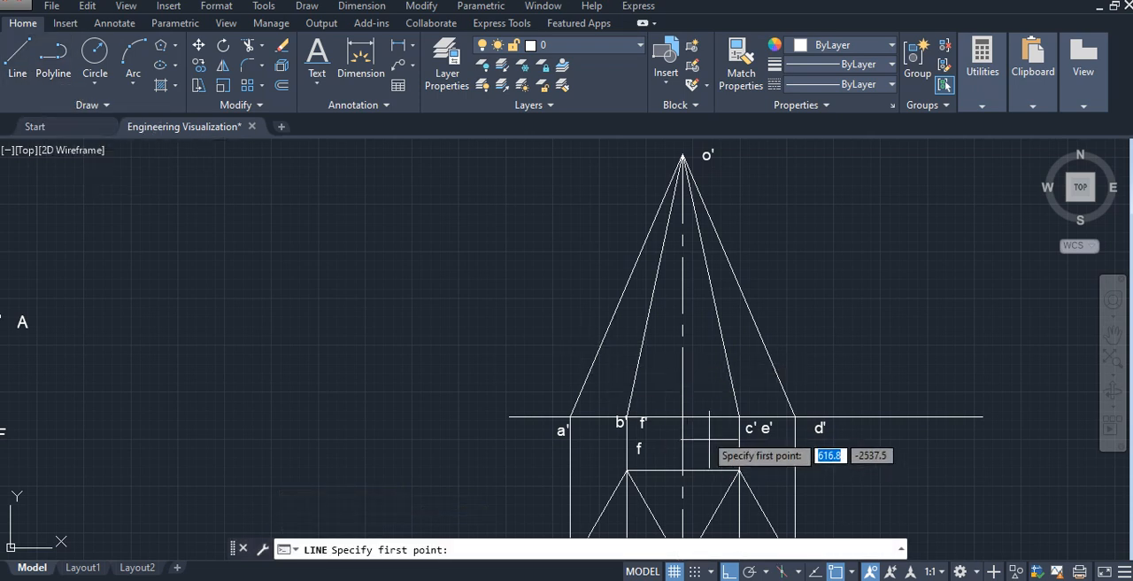
pyautogui.click(682, 416)
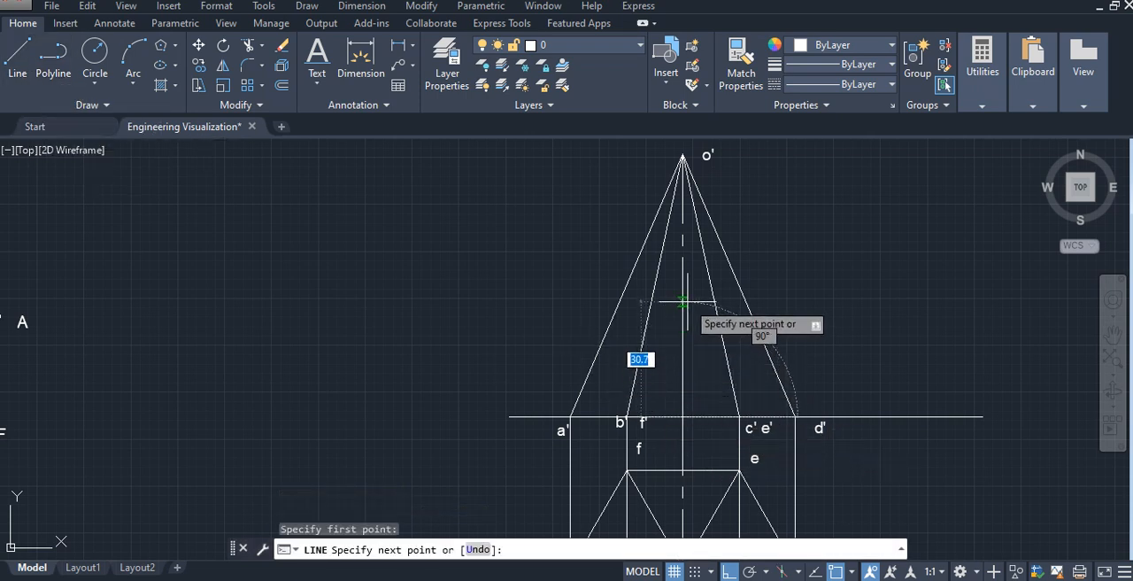
pyautogui.write('35')
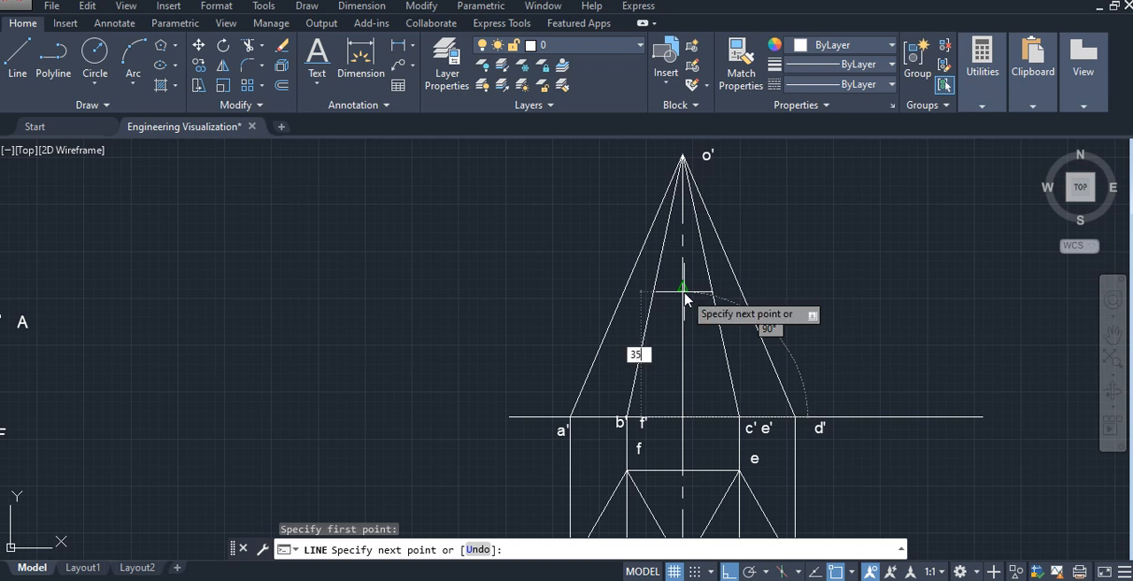
pyautogui.press('Return')
pyautogui.press('Escape')
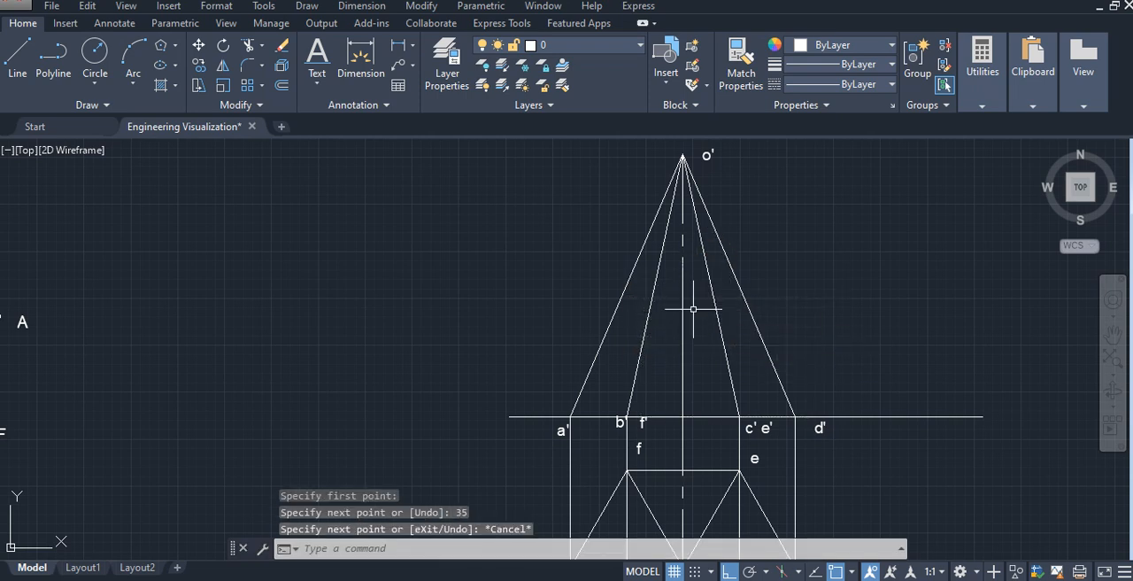
pyautogui.click(682, 296)
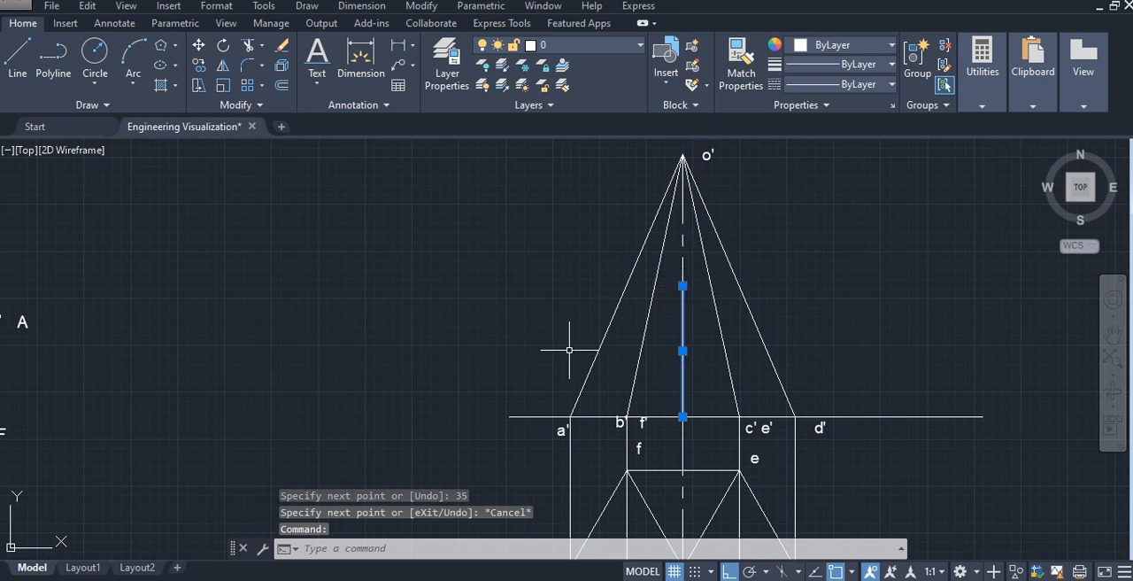
# - Draw a horizontal line in the empty space to the right of the pyramid's front view
pyautogui.click(17, 55)
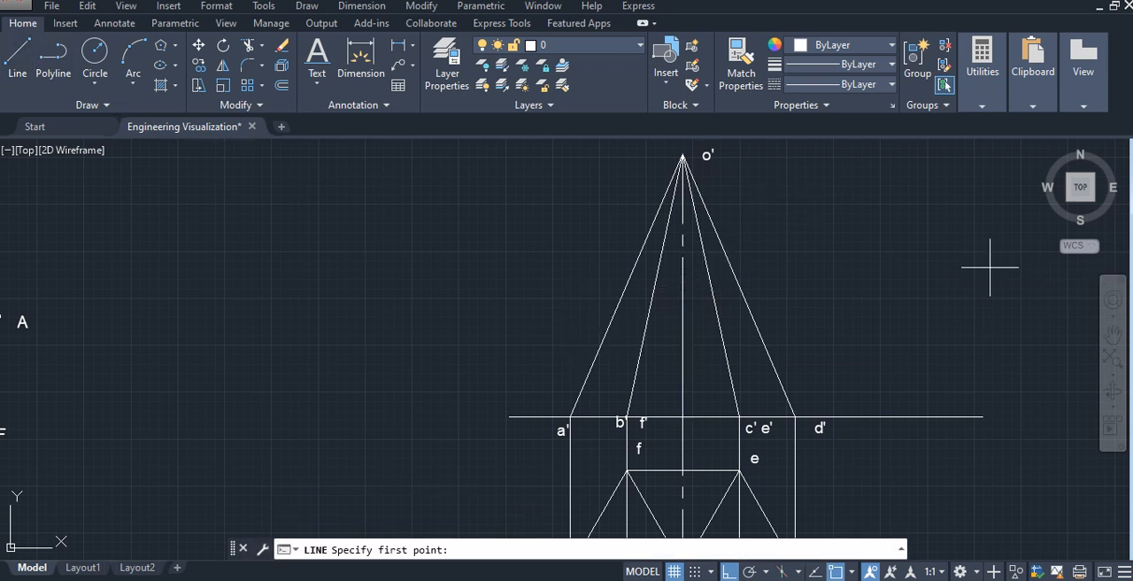
pyautogui.scroll(-2, 796, 310)
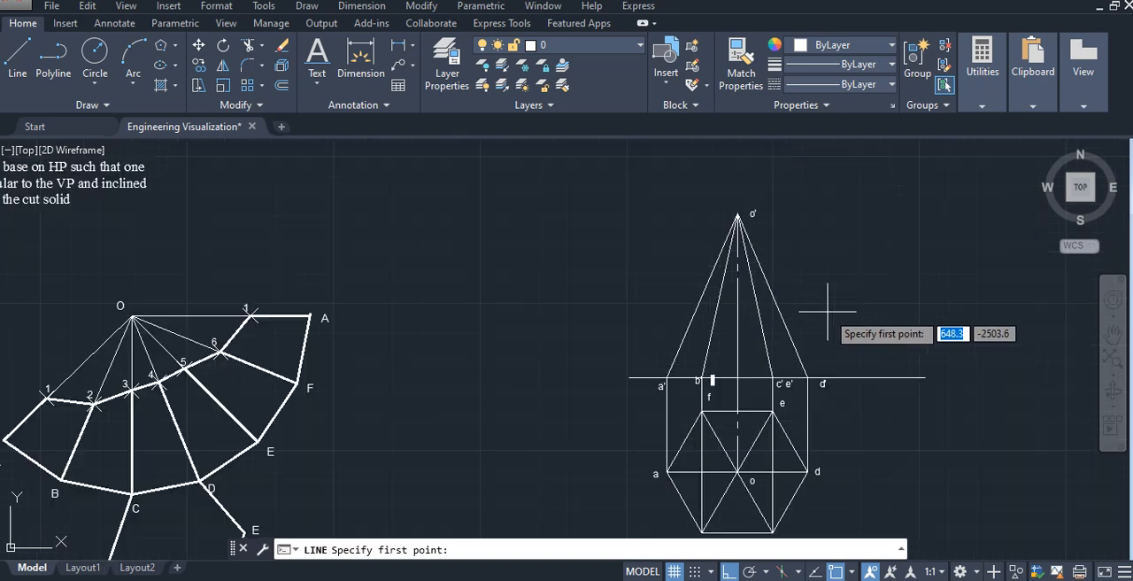
pyautogui.moveTo(822, 316); pyautogui.dragTo(565, 331, button='middle')
pyautogui.click(647, 297)
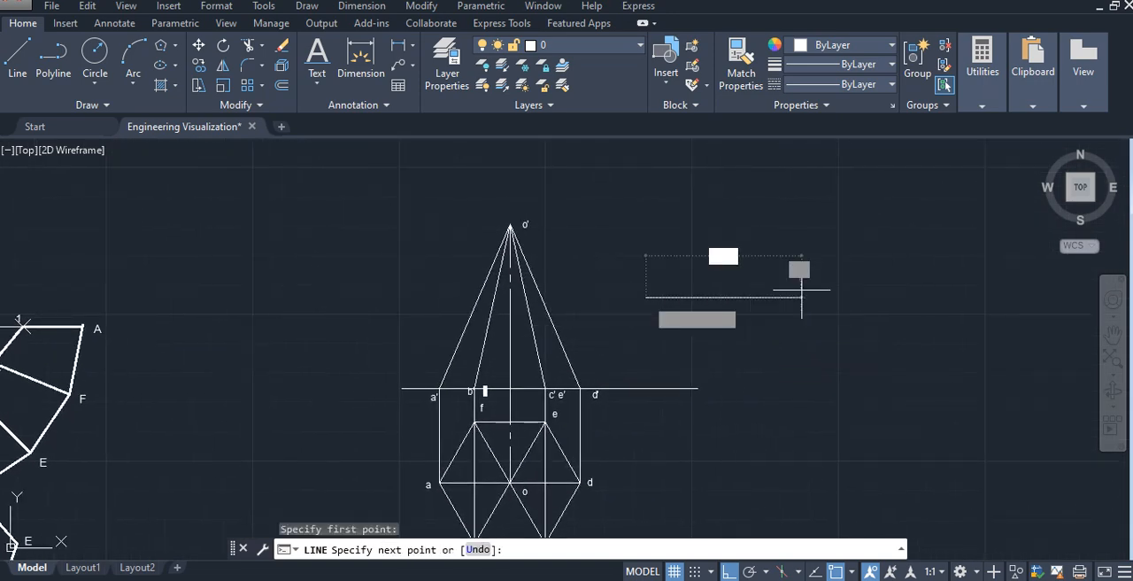
pyautogui.click(867, 276)
pyautogui.press('Escape')
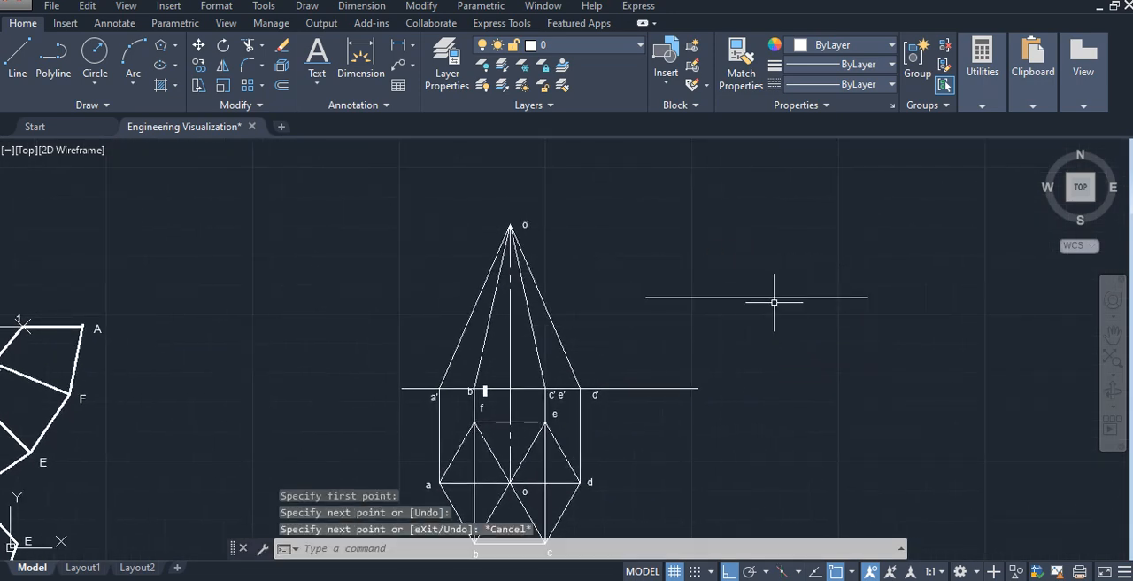
# - Try to rotate the separate horizontal line beside the front view using the value 30
pyautogui.click(778, 296)
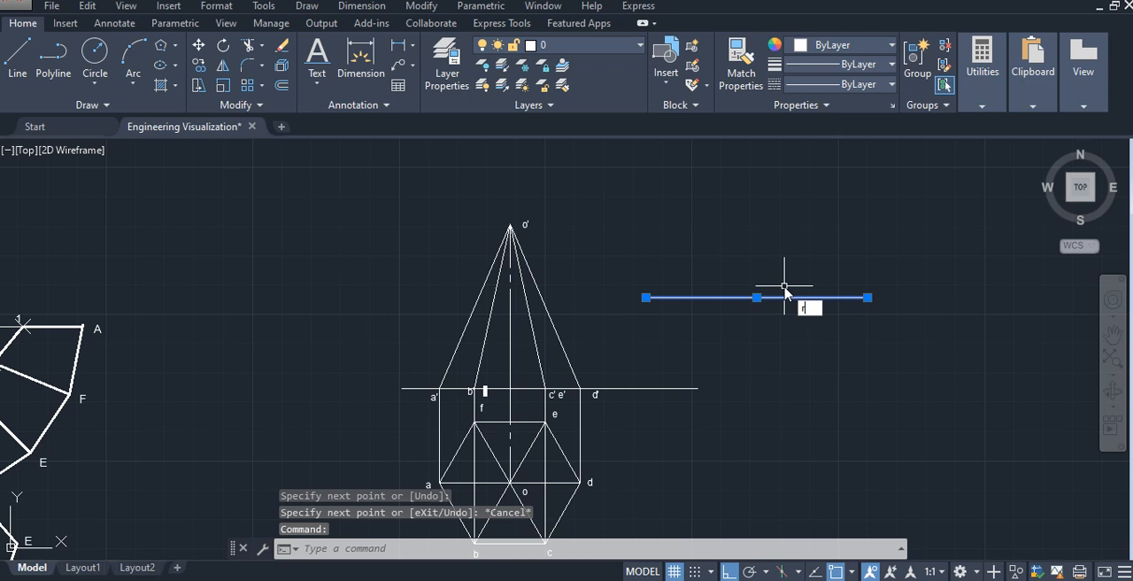
pyautogui.write('r')
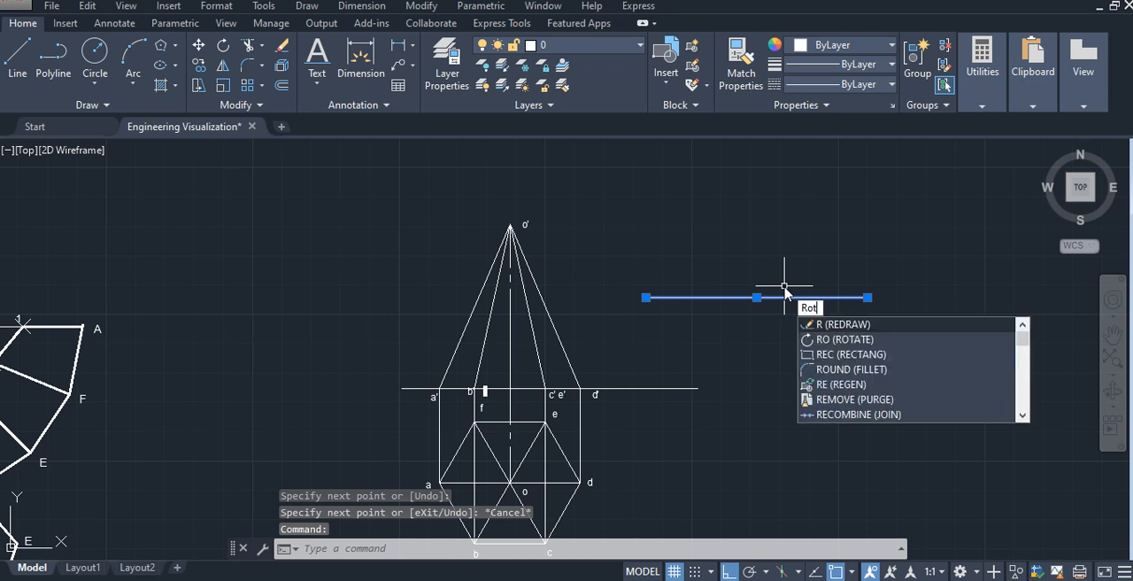
pyautogui.write('o')
pyautogui.press('Return')
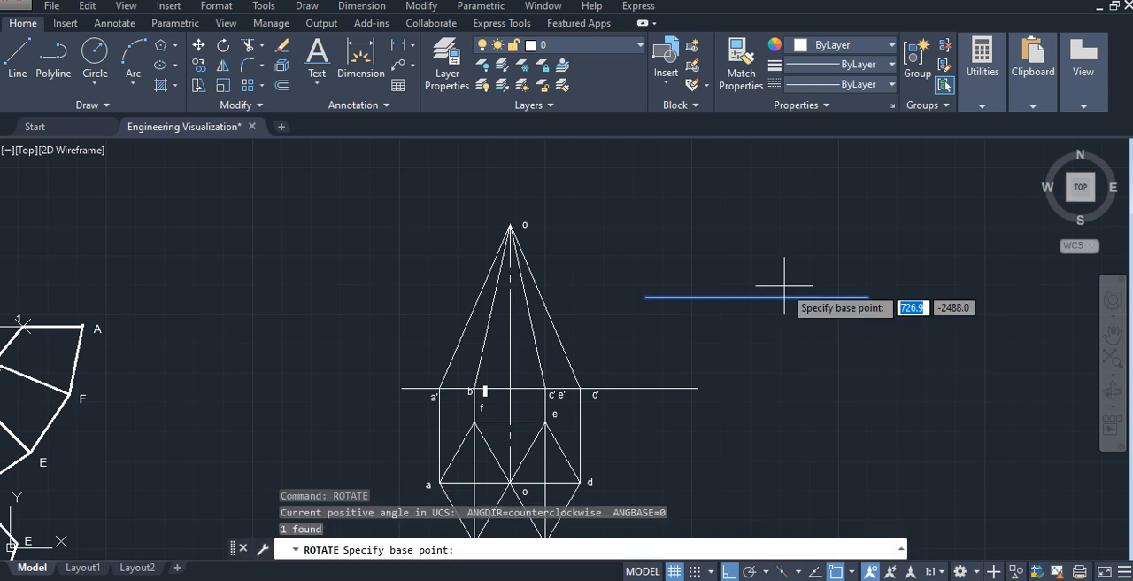
pyautogui.write('3')
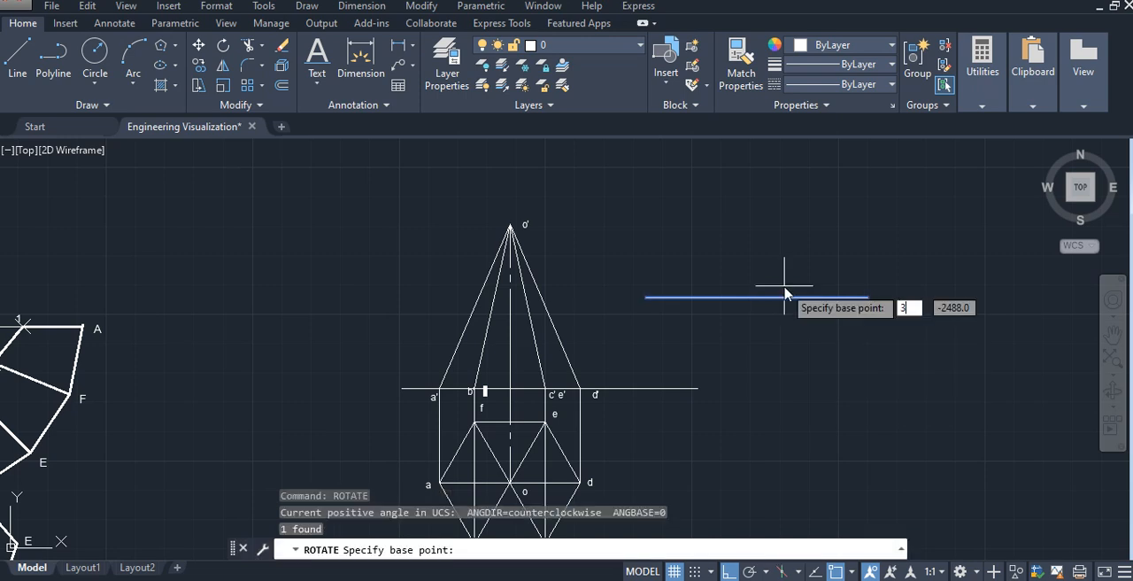
pyautogui.write('0')
pyautogui.press('Return')
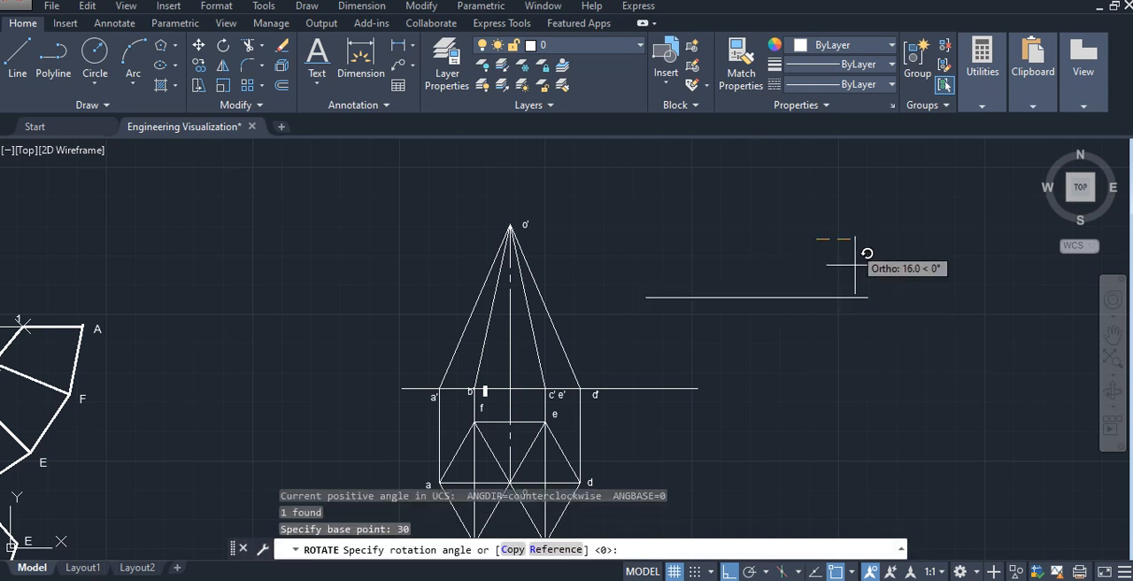
pyautogui.press('Return')
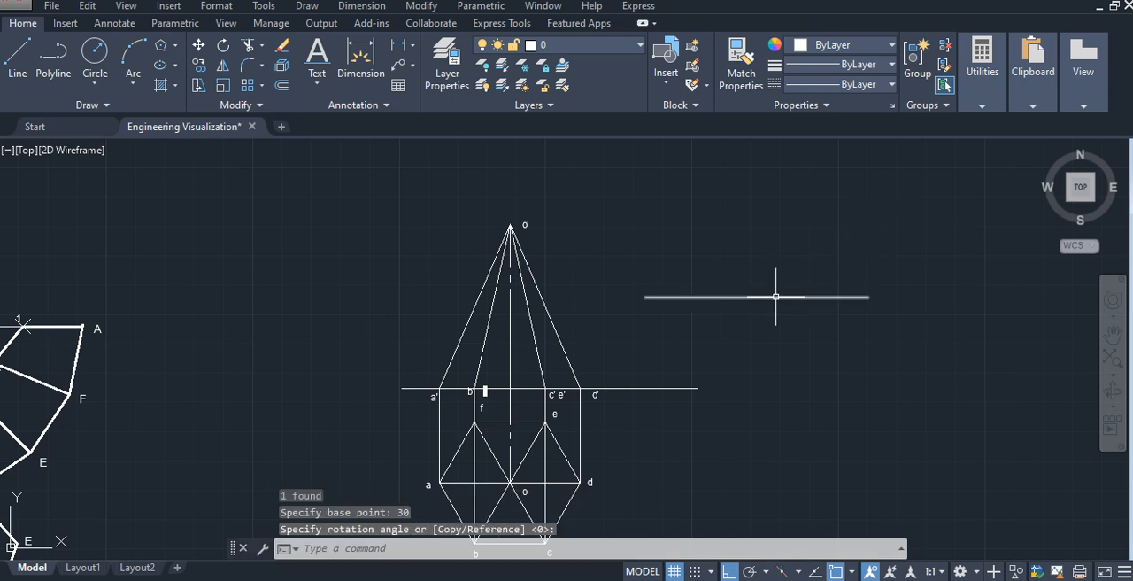
# - Rotate the separate horizontal line beside the front view by 30° about its left endpoint
pyautogui.click(775, 297)
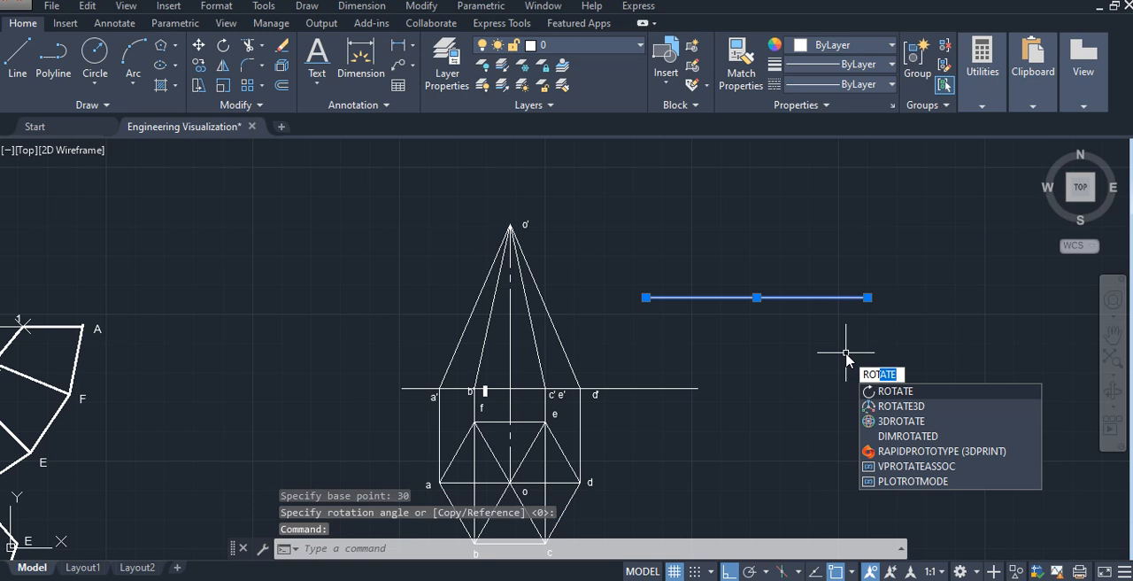
pyautogui.press('Return')
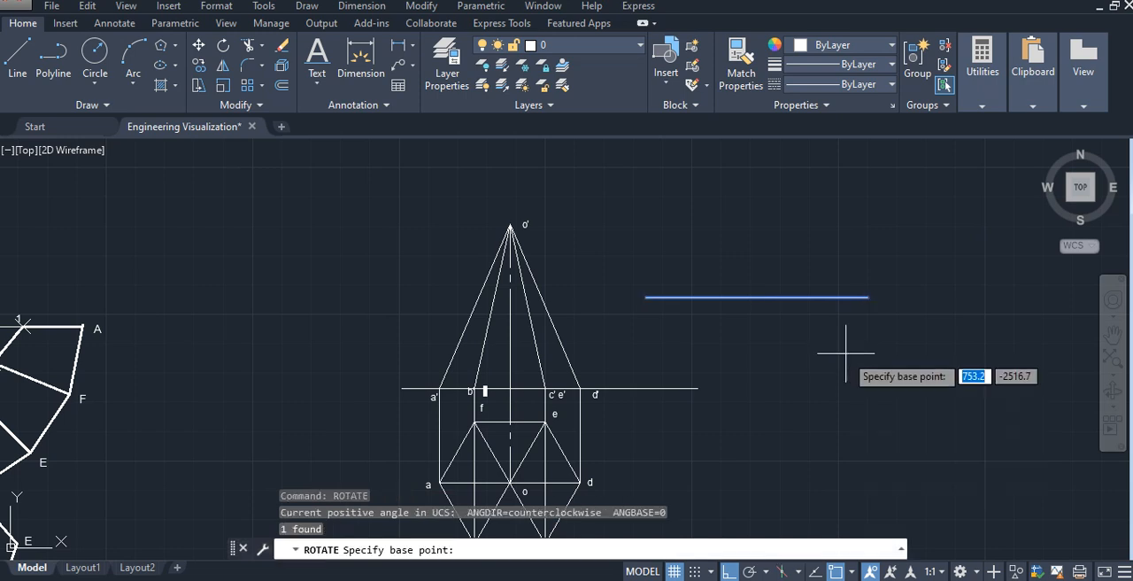
pyautogui.click(652, 298)
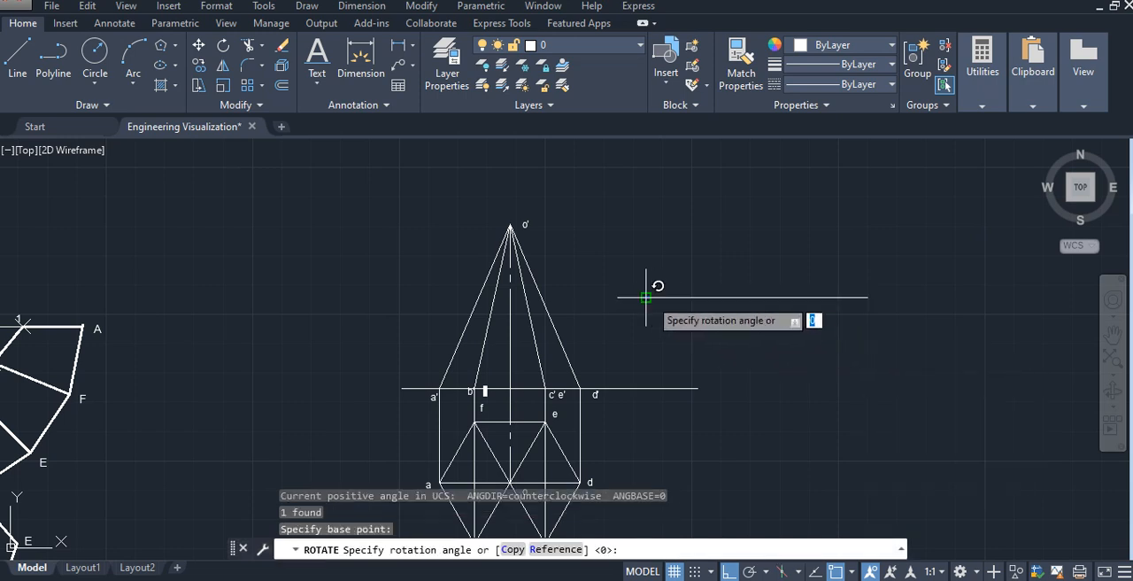
pyautogui.write('30')
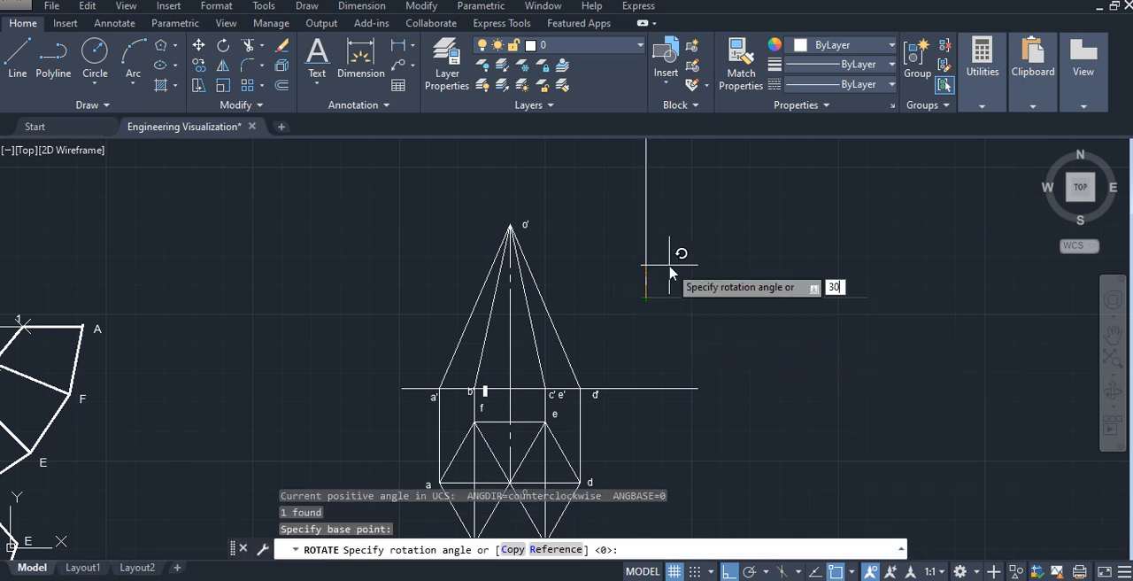
pyautogui.press('Return')
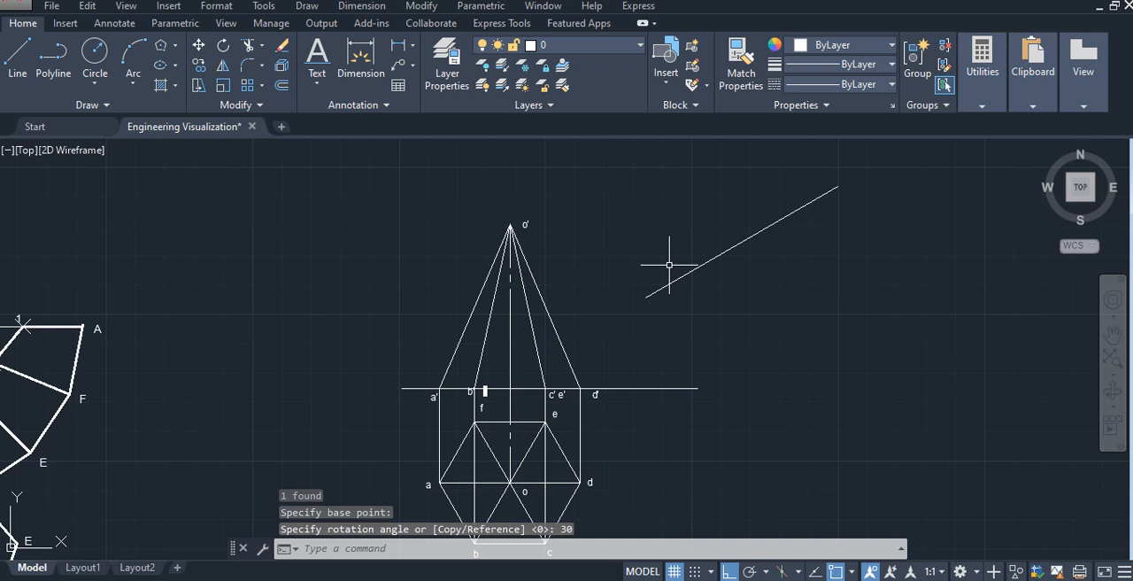
# - Move the 30° inclined line by its midpoint onto the top end of the 35 mm helper line on the pyramid's axis
pyautogui.click(737, 247)
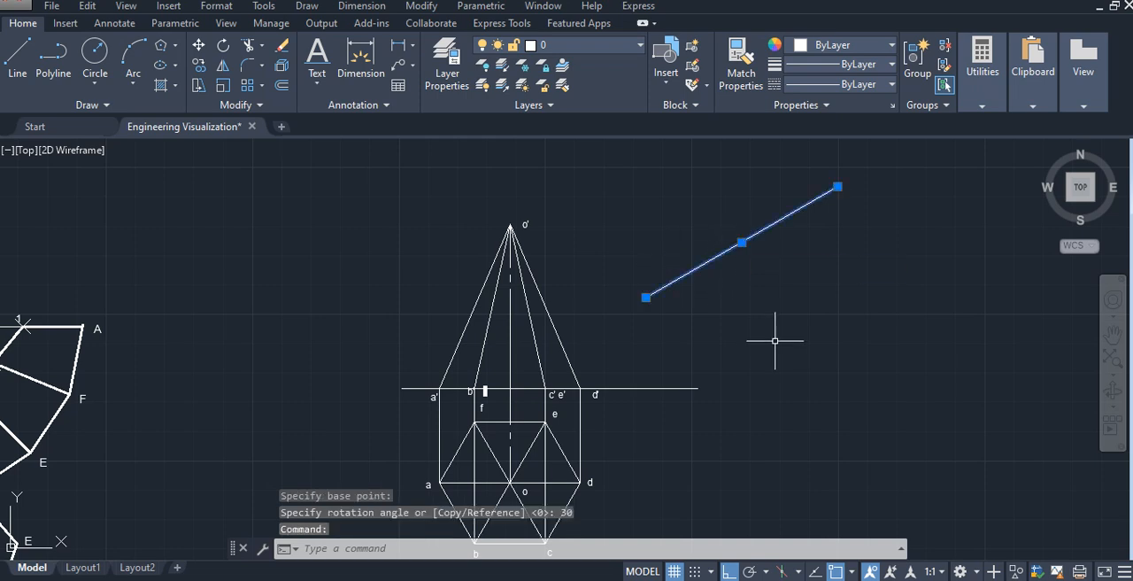
pyautogui.write('mo')
pyautogui.press('Return')
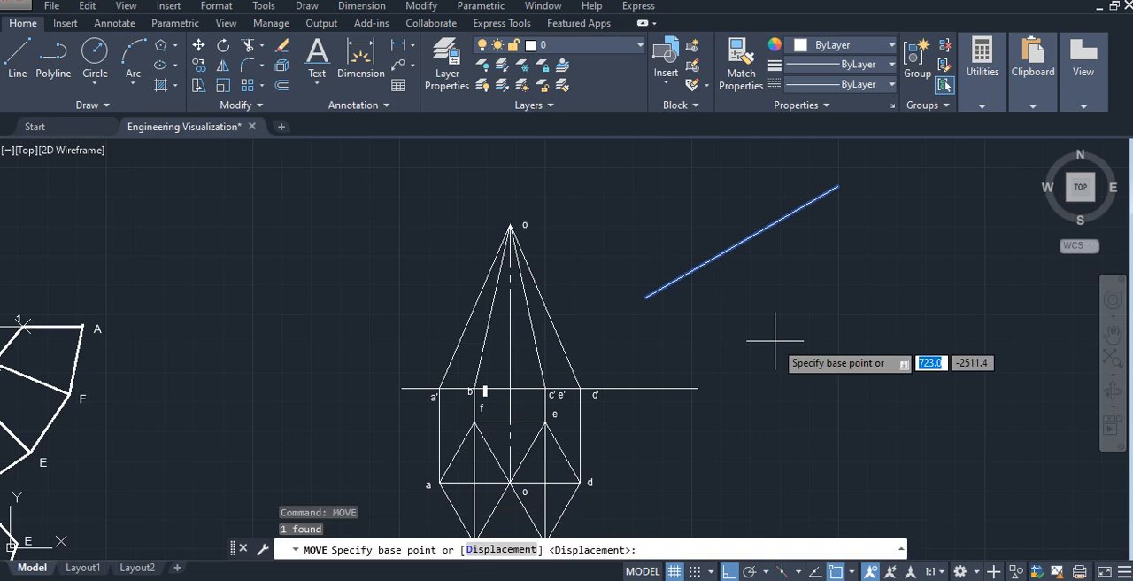
pyautogui.click(749, 241)
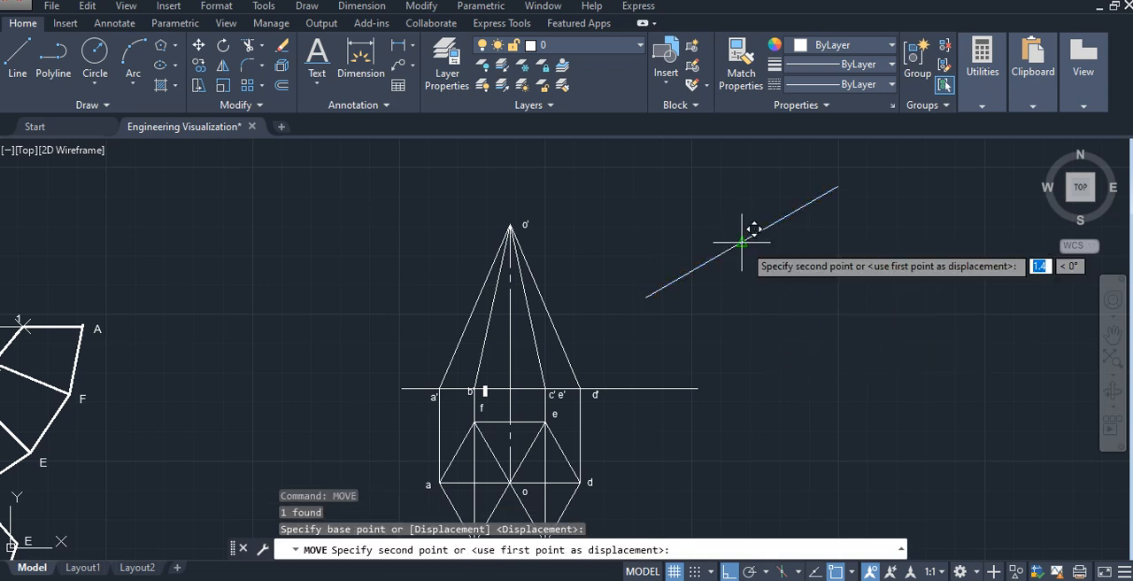
pyautogui.scroll(4, 509, 313)
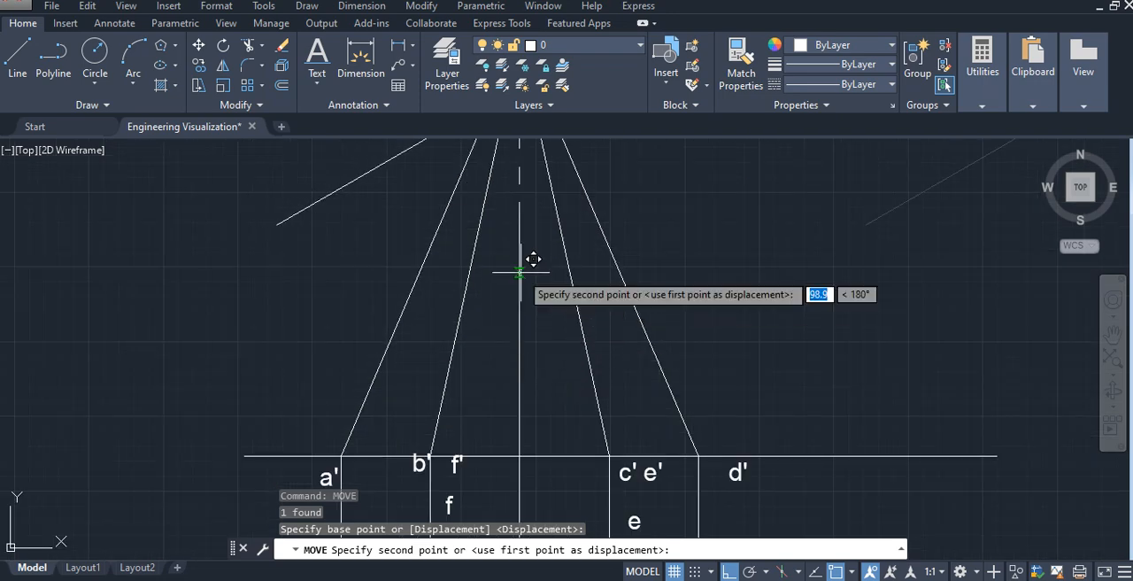
pyautogui.click(518, 245)
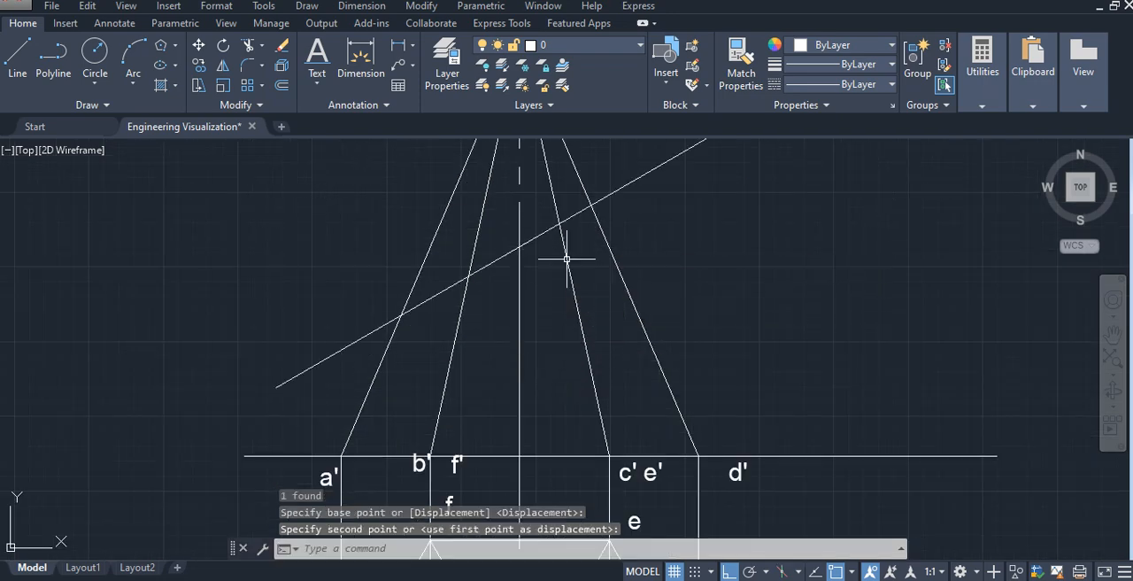
# - Delete the vertical helper line that marks the lower half of the axis in the front view
pyautogui.scroll(-3, 700, 260)
pyautogui.moveTo(663, 225); pyautogui.dragTo(600, 305, button='middle')
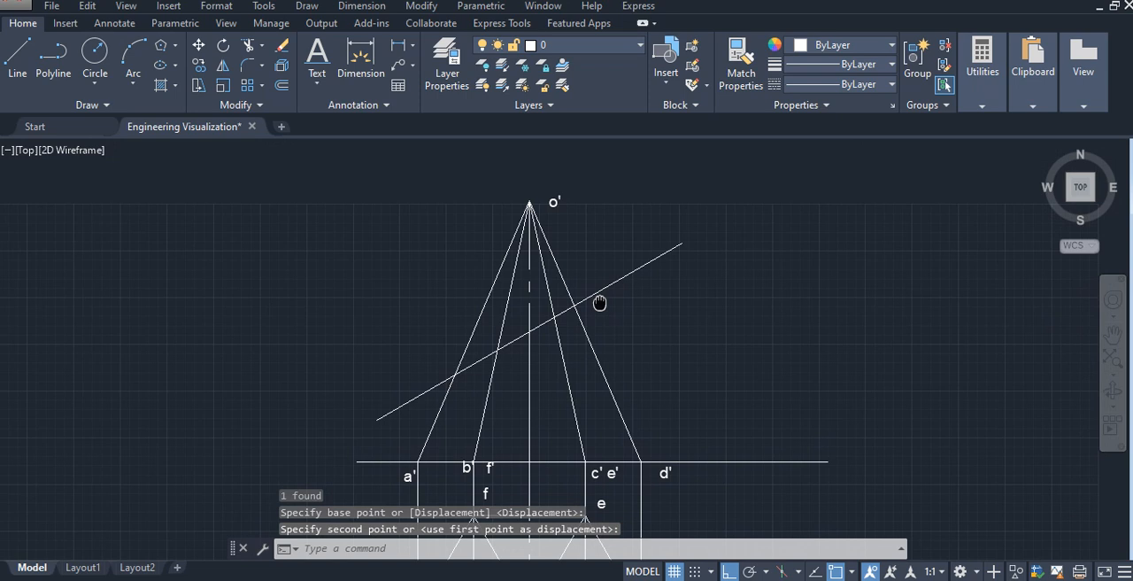
pyautogui.scroll(2, 481, 395)
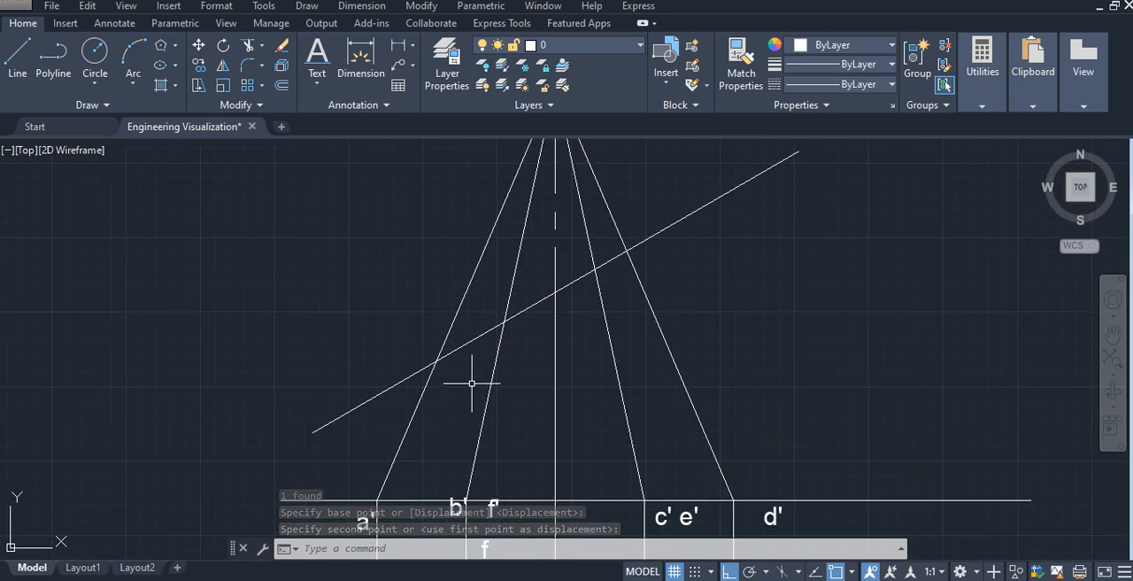
pyautogui.click(555, 343)
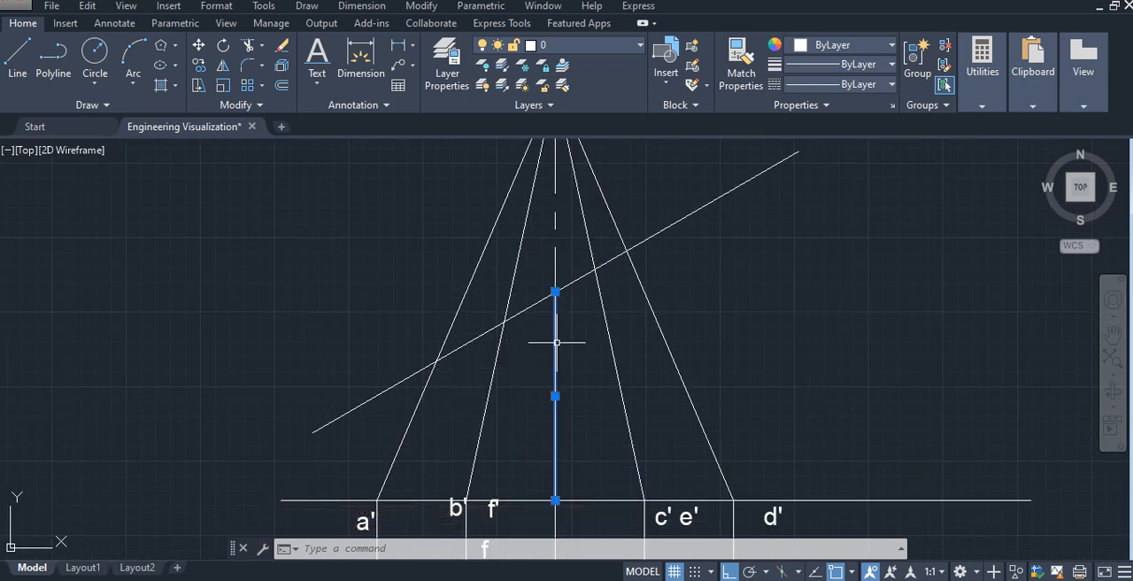
pyautogui.press('Delete')
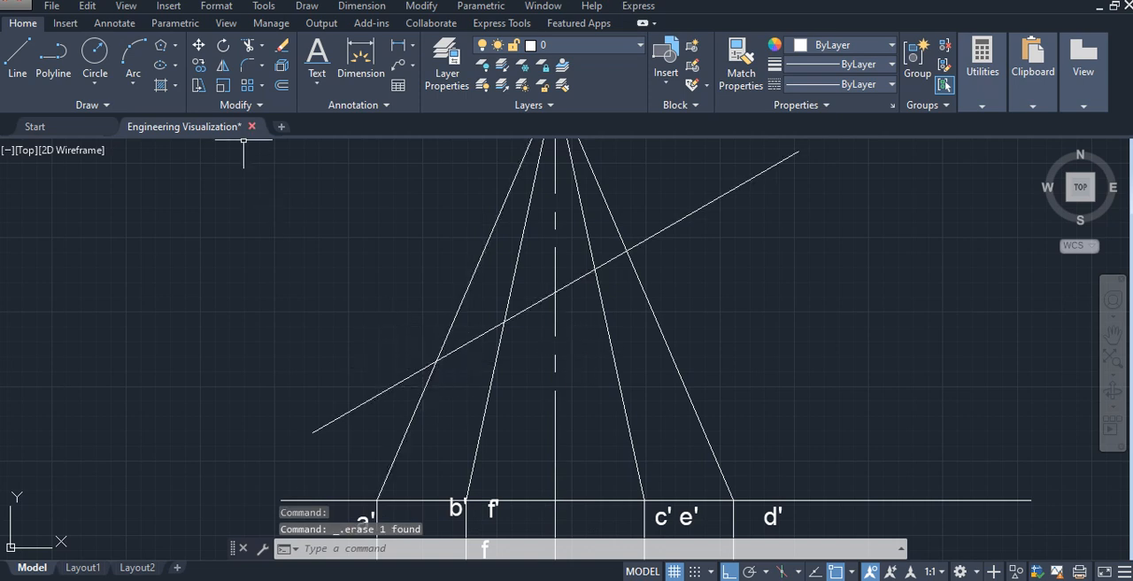
# - Label the cutting plane's intersections with the front-view edges 1', 2', 3', 4', 5' and 6', accepting the default text height and rotation
pyautogui.click(320, 53)
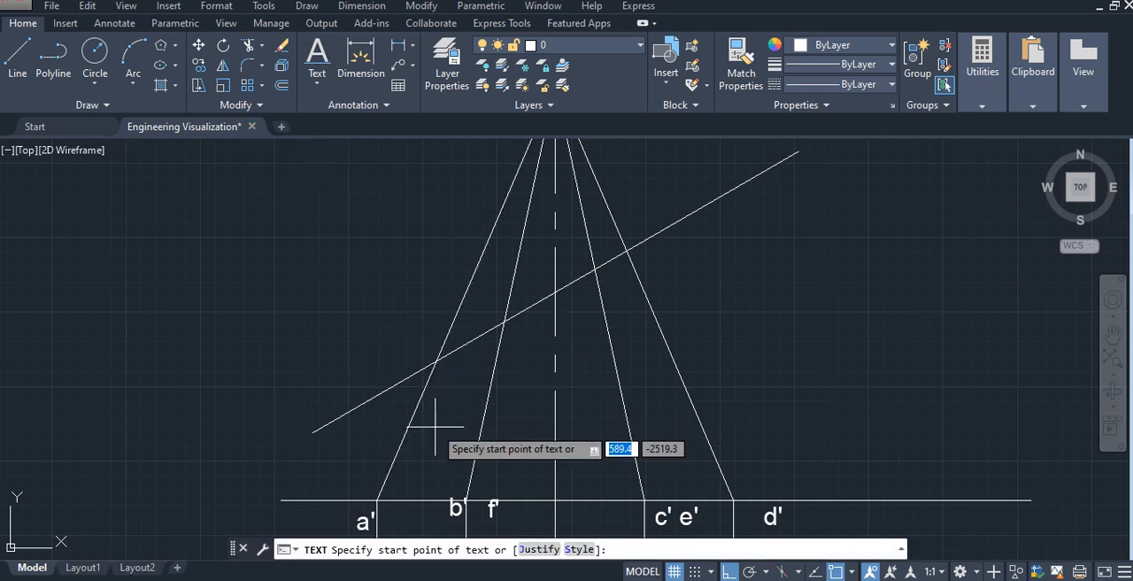
pyautogui.click(408, 341)
pyautogui.press('Return')
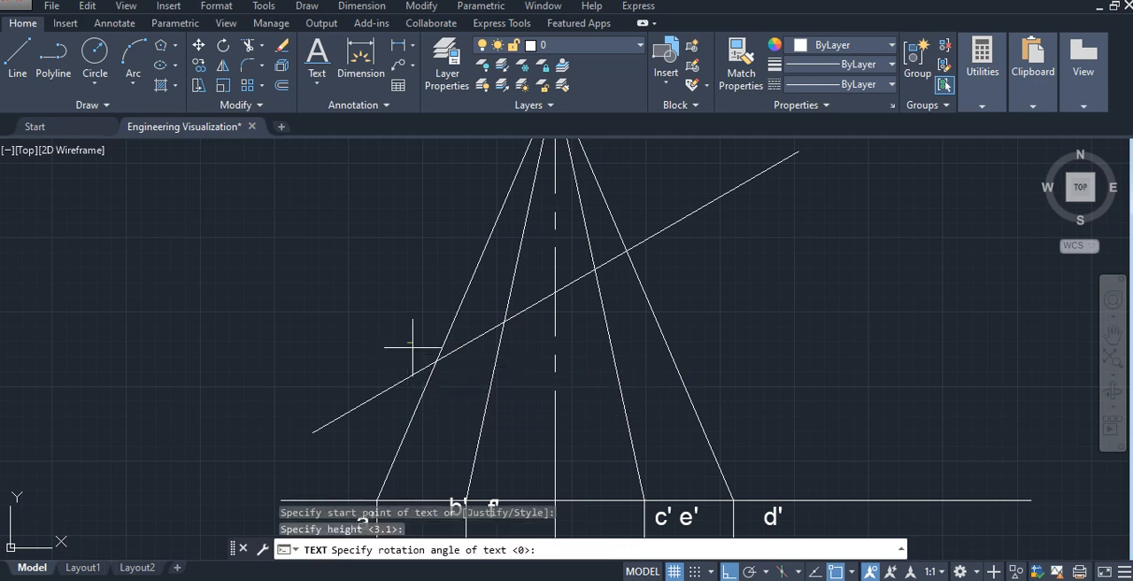
pyautogui.press('Return')
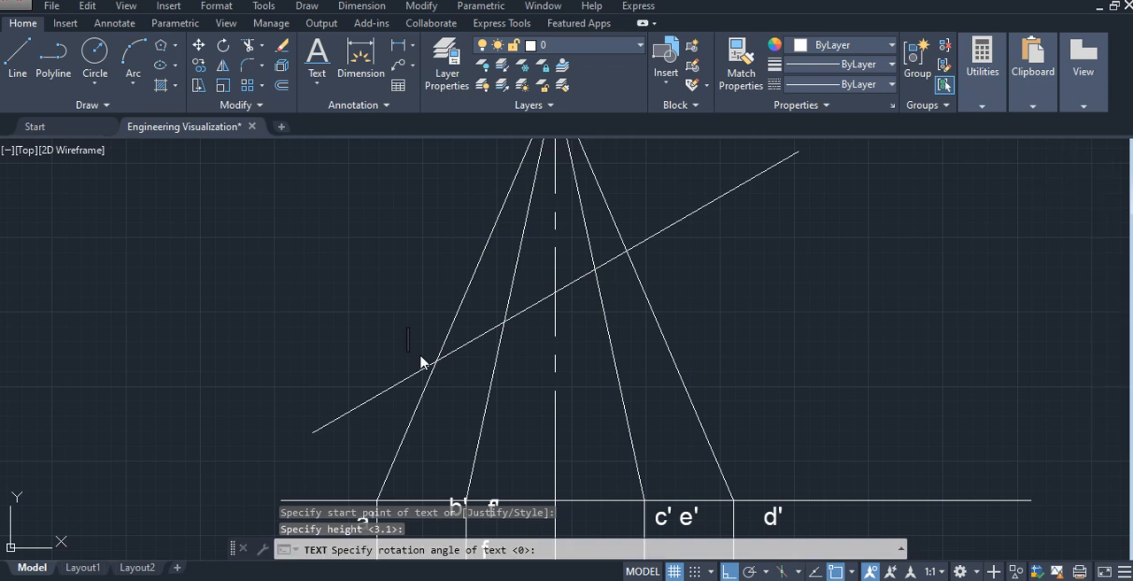
pyautogui.click(512, 339)
pyautogui.write('2')
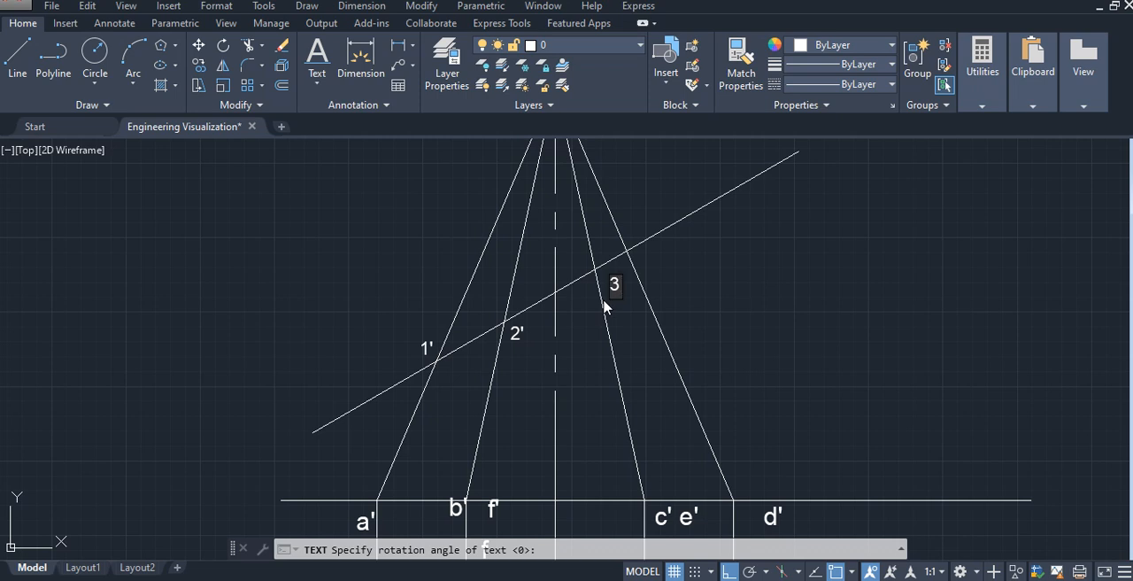
pyautogui.click(649, 251)
pyautogui.write('4')
pyautogui.click(581, 259)
pyautogui.click(495, 309)
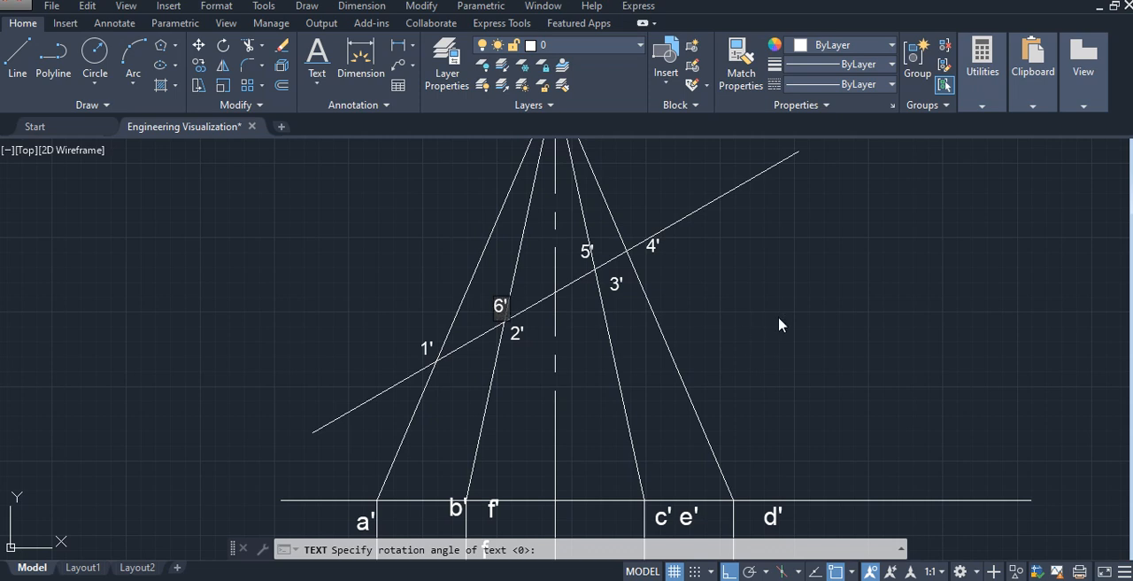
pyautogui.press('Escape')
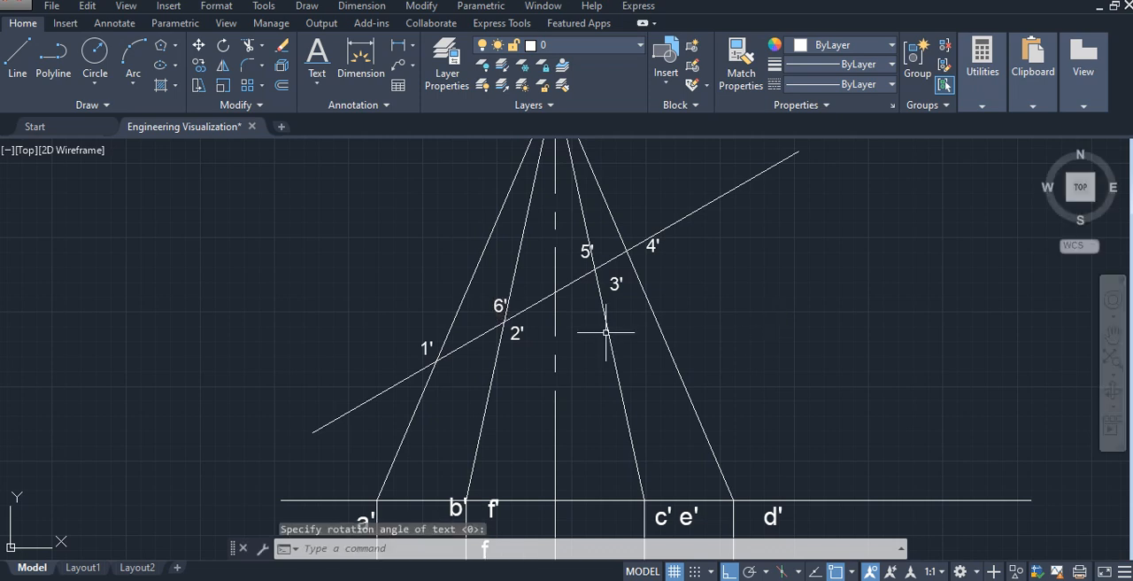
# - Measure the slant edge from o' to a' with an aligned dimension, without placing the dimension
pyautogui.scroll(-3, 551, 335)
pyautogui.moveTo(683, 361)
pyautogui.mouseDown(button='middle')
pyautogui.moveTo(660, 321)
pyautogui.moveTo(537, 319)
pyautogui.mouseUp(button='middle')
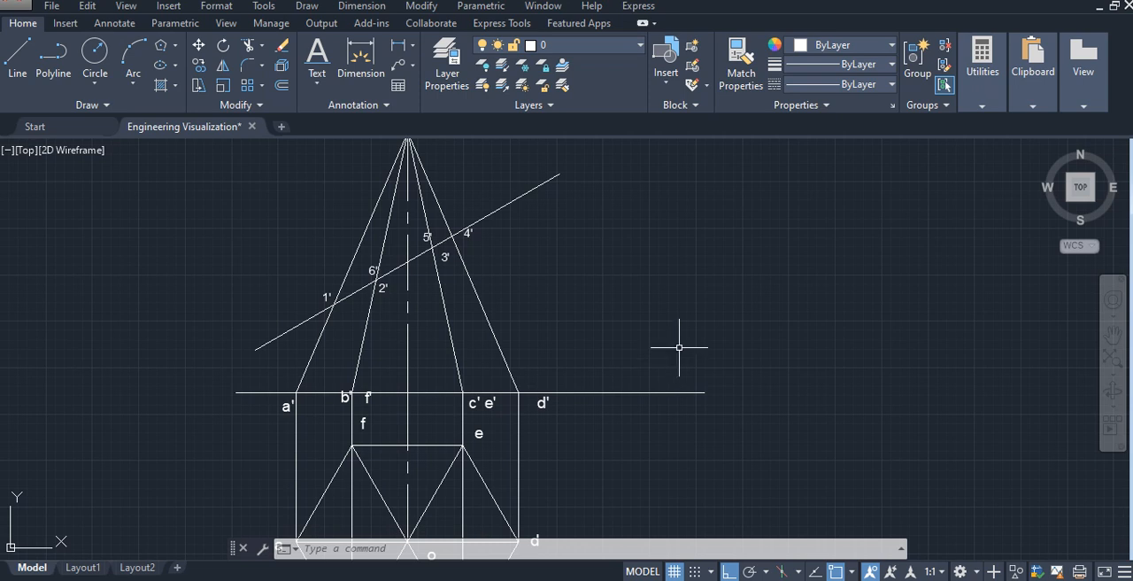
pyautogui.moveTo(651, 290)
pyautogui.mouseDown(button='middle')
pyautogui.moveTo(654, 311)
pyautogui.moveTo(639, 316)
pyautogui.mouseUp(button='middle')
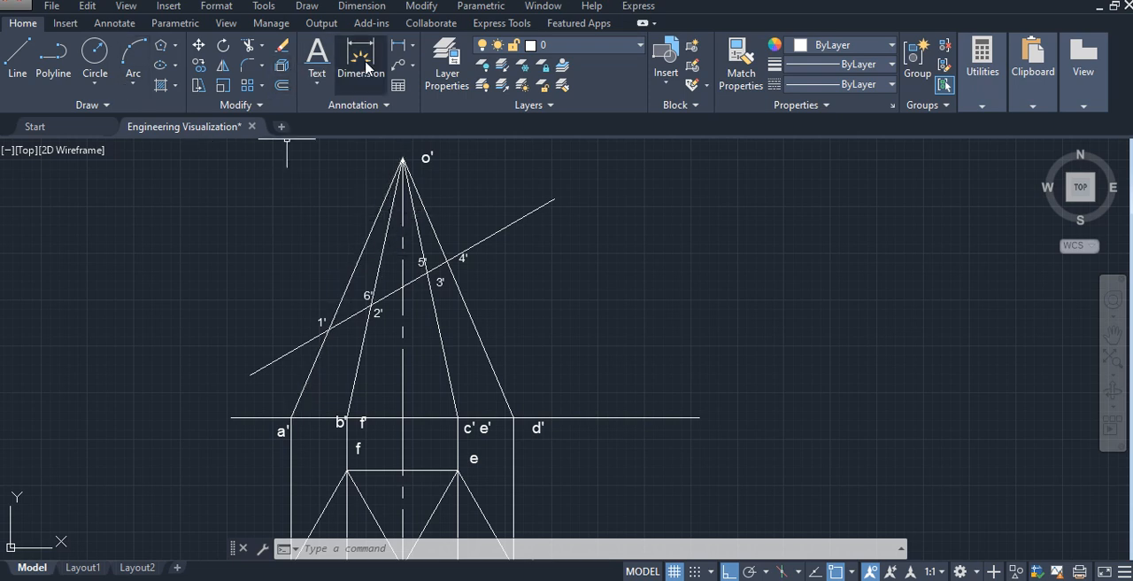
pyautogui.click(412, 46)
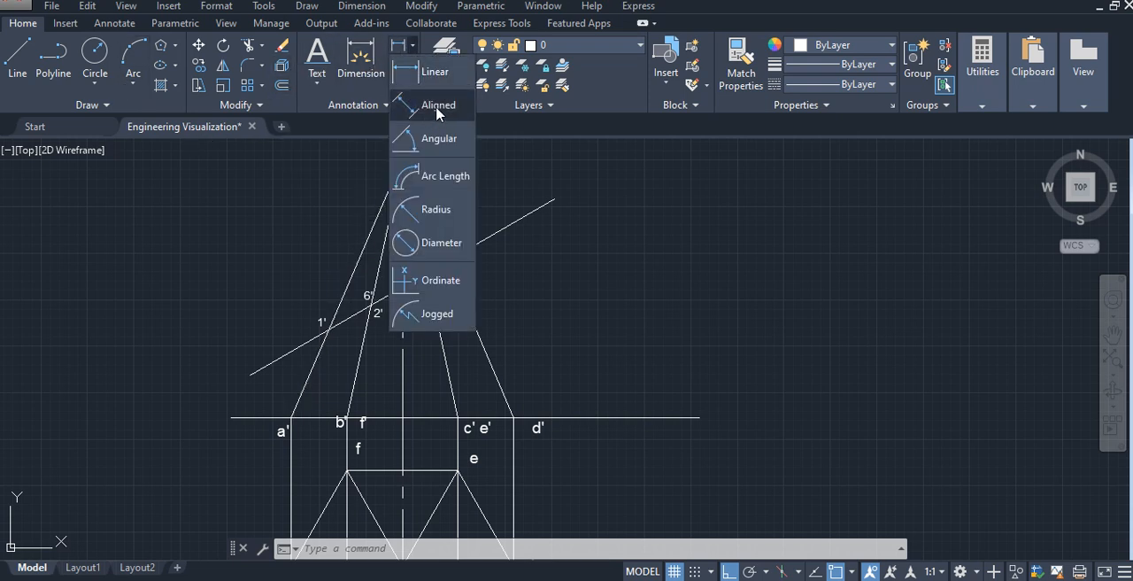
pyautogui.click(436, 107)
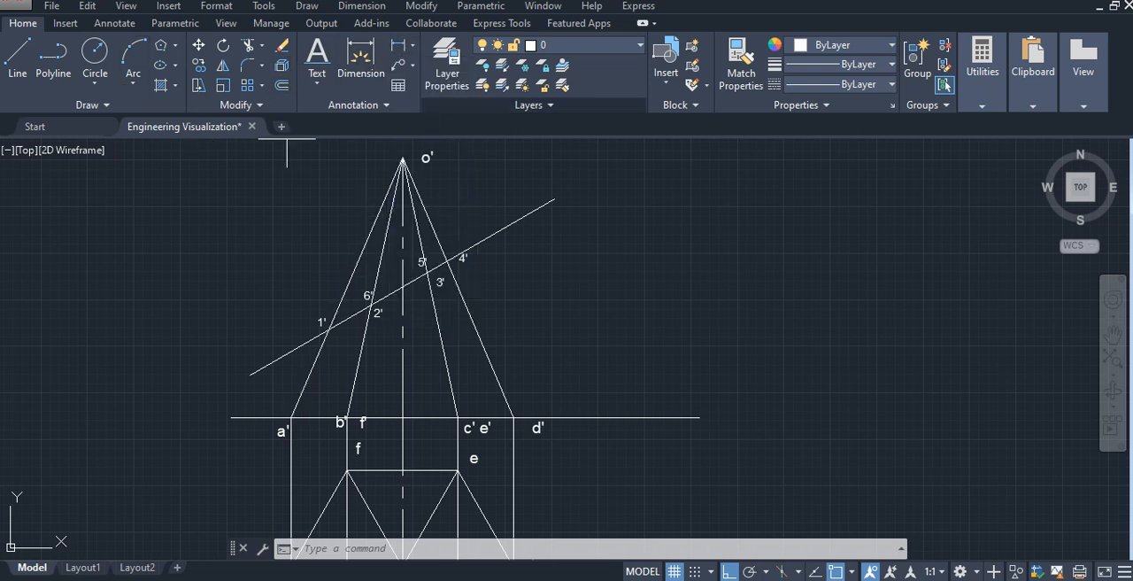
pyautogui.click(403, 157)
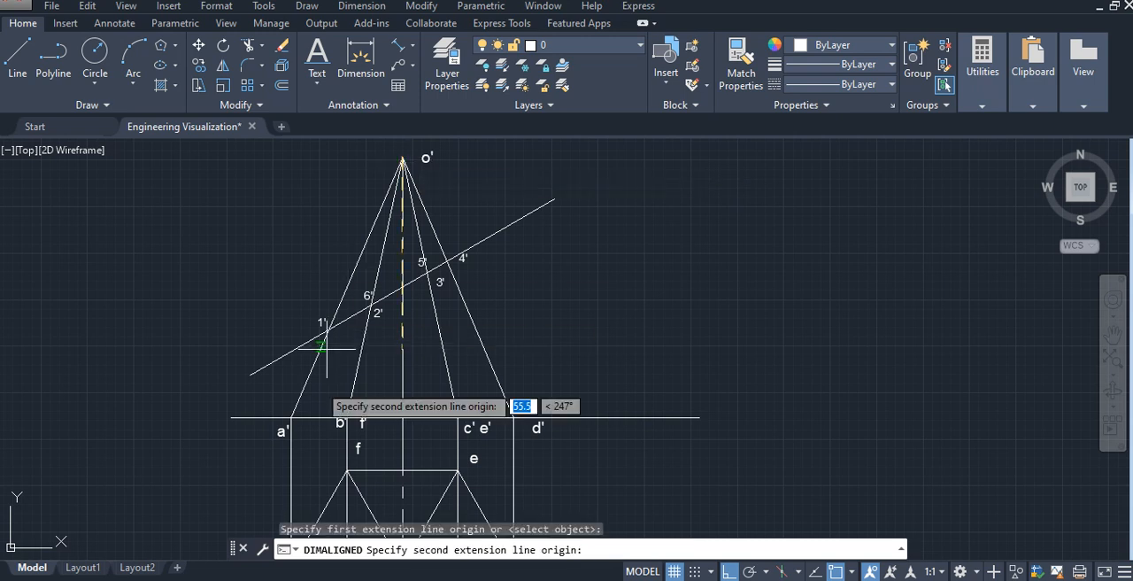
pyautogui.click(292, 416)
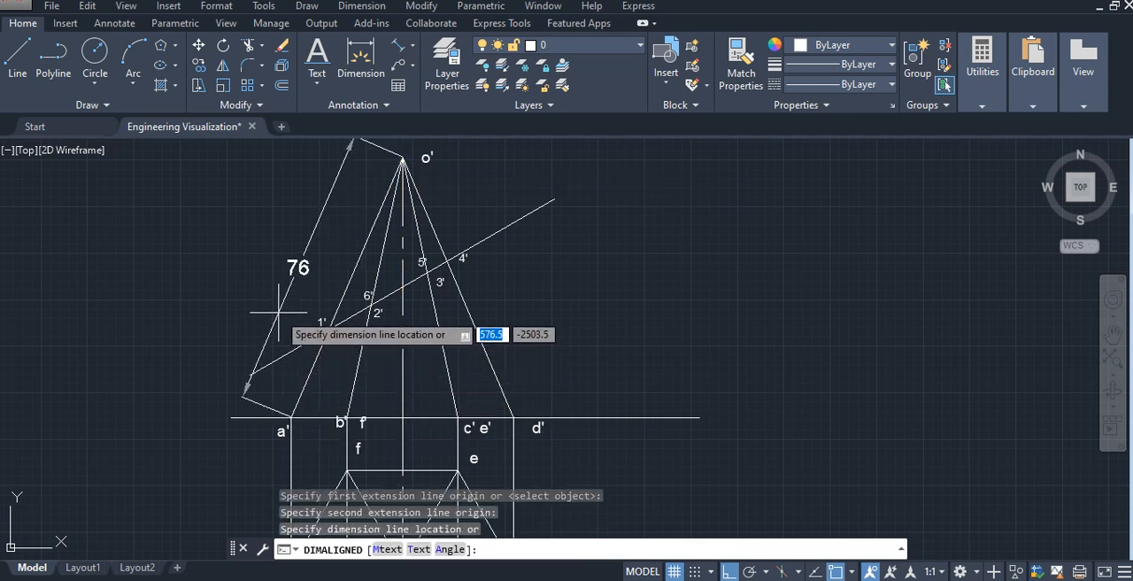
pyautogui.press('Escape')
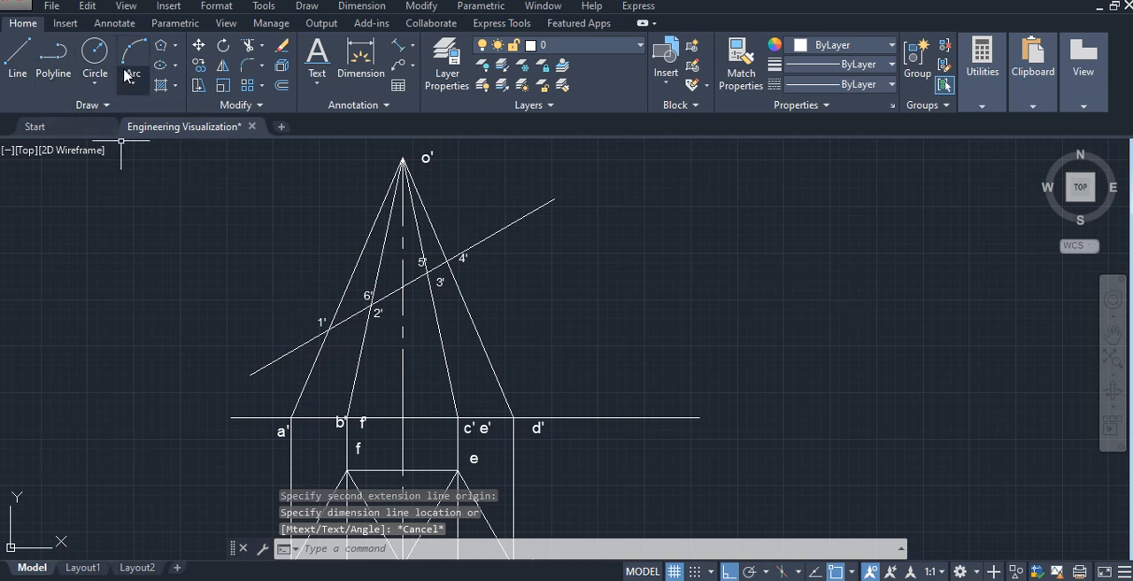
# - Draw a circle of radius 76 mm in the empty space to the right of the projections for the development
pyautogui.click(95, 60)
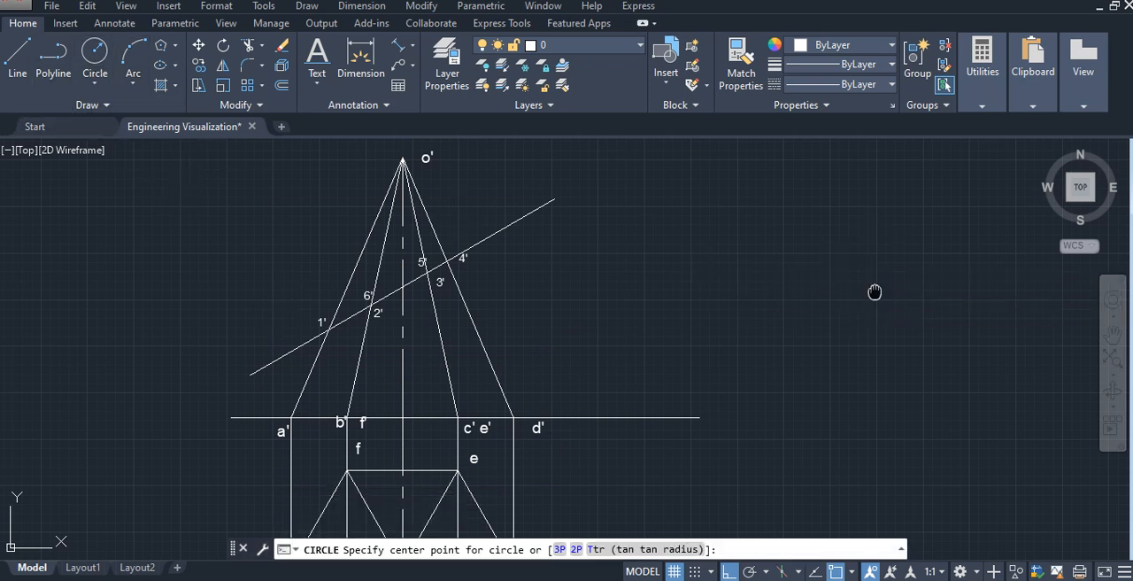
pyautogui.moveTo(873, 291); pyautogui.dragTo(587, 274, button='middle')
pyautogui.scroll(-2, 643, 277)
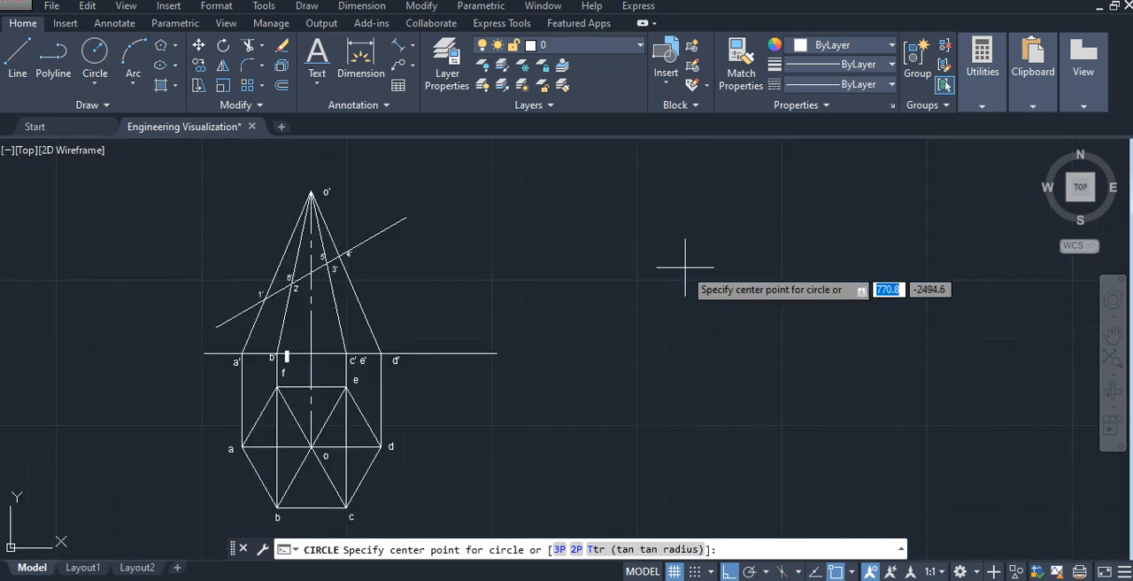
pyautogui.click(741, 269)
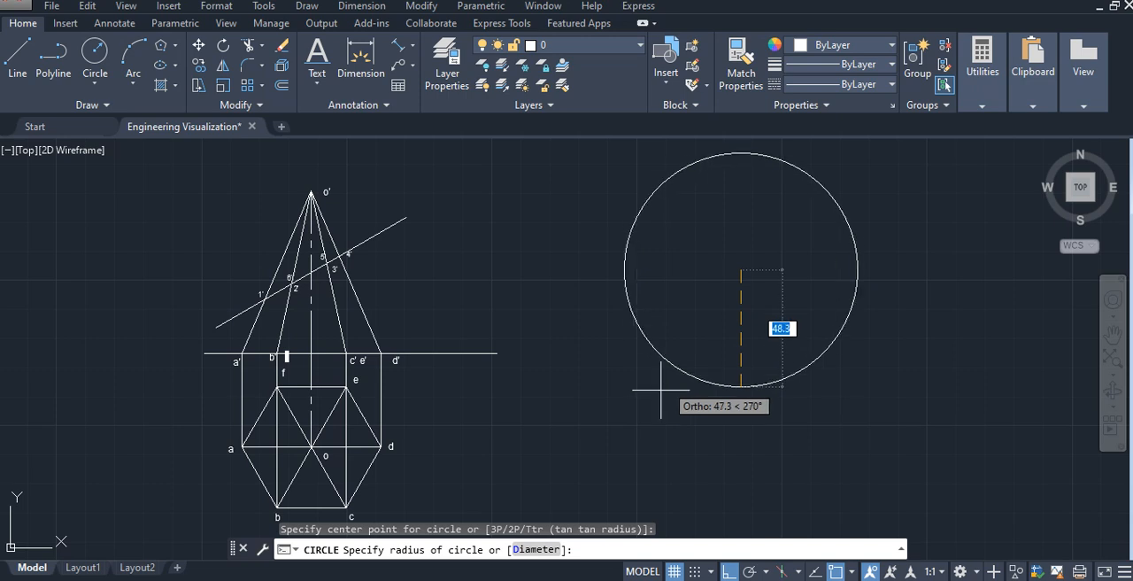
pyautogui.write('76')
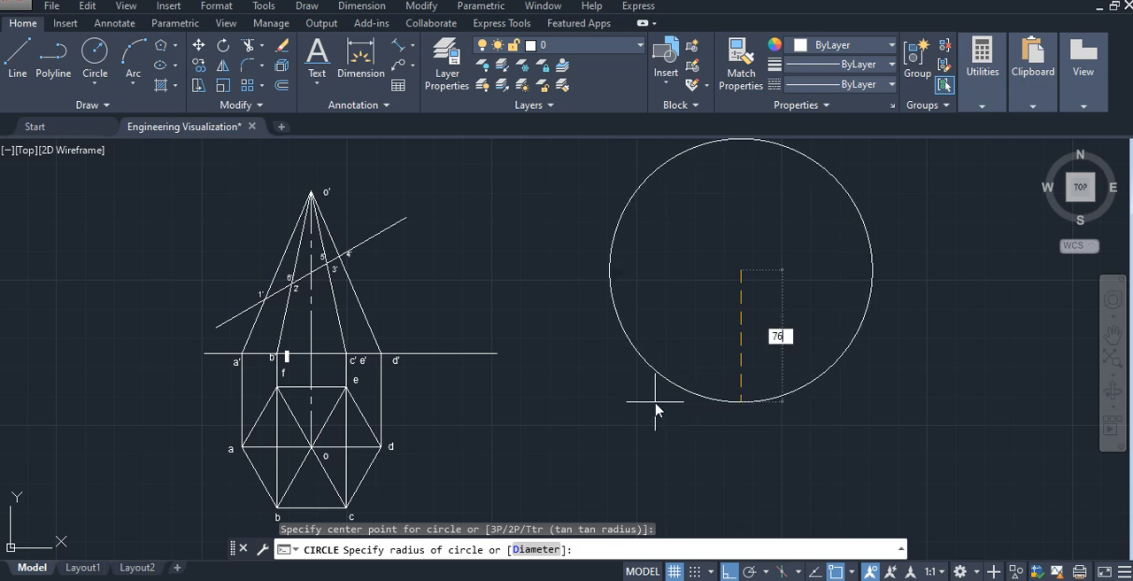
pyautogui.press('Return')
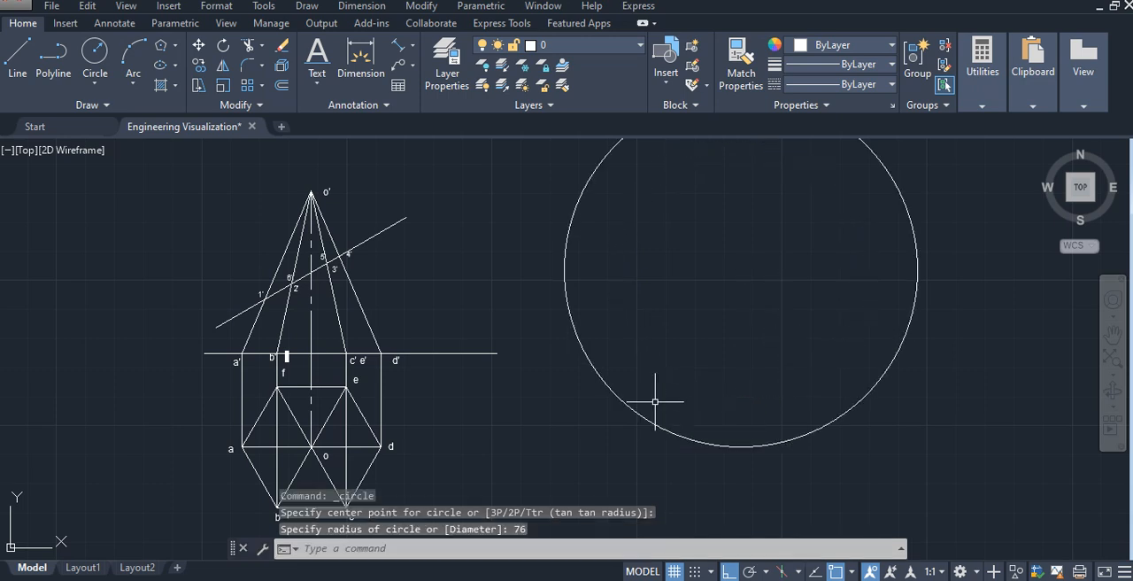
# - Draw a line from the centre of the 76 mm circle to its lower-left circumference as the first slant edge
pyautogui.click(18, 61)
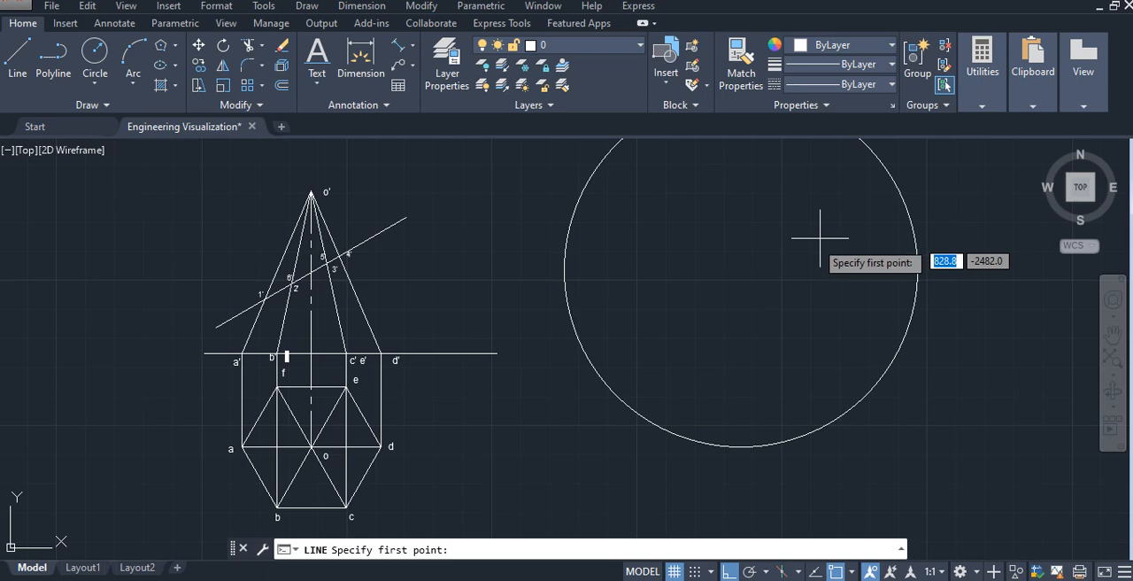
pyautogui.click(741, 269)
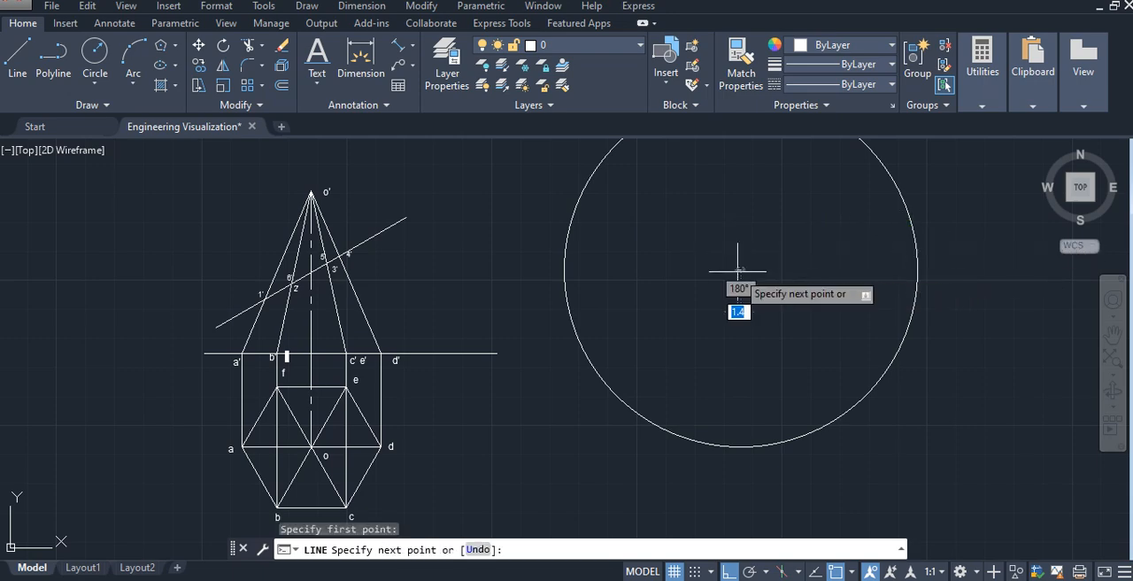
pyautogui.click(581, 340)
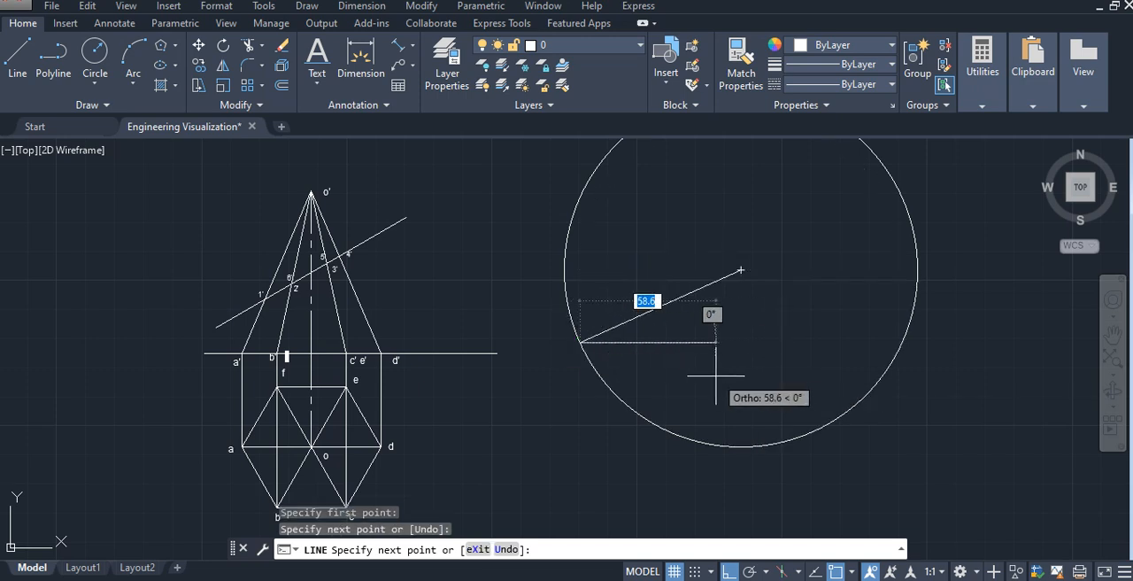
pyautogui.press('Escape')
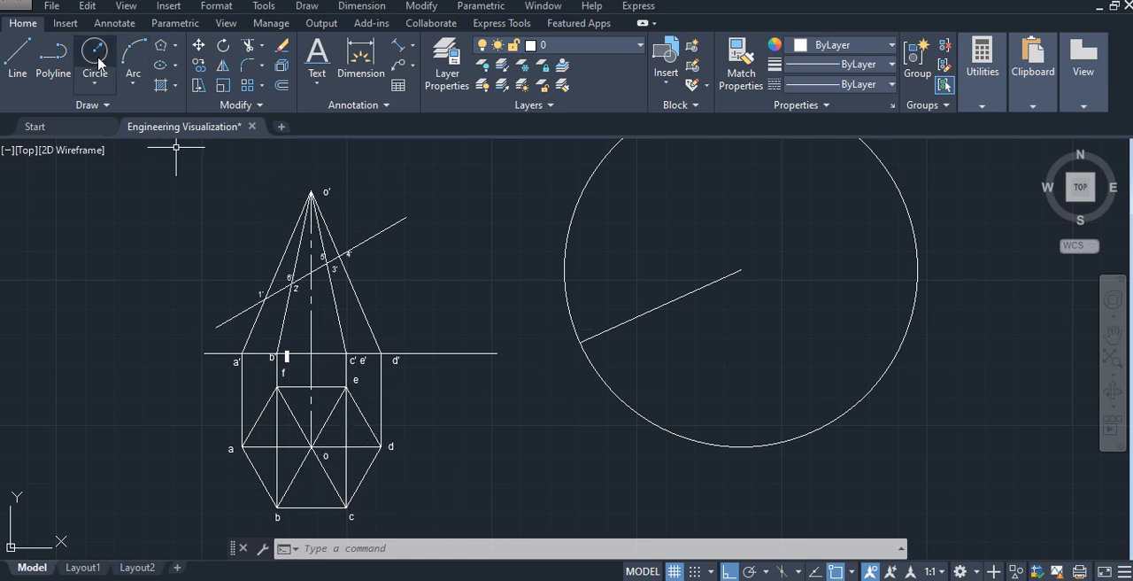
# - Draw a circle of radius 30 mm centred on the slant edge's end on the large circle
pyautogui.click(579, 342)
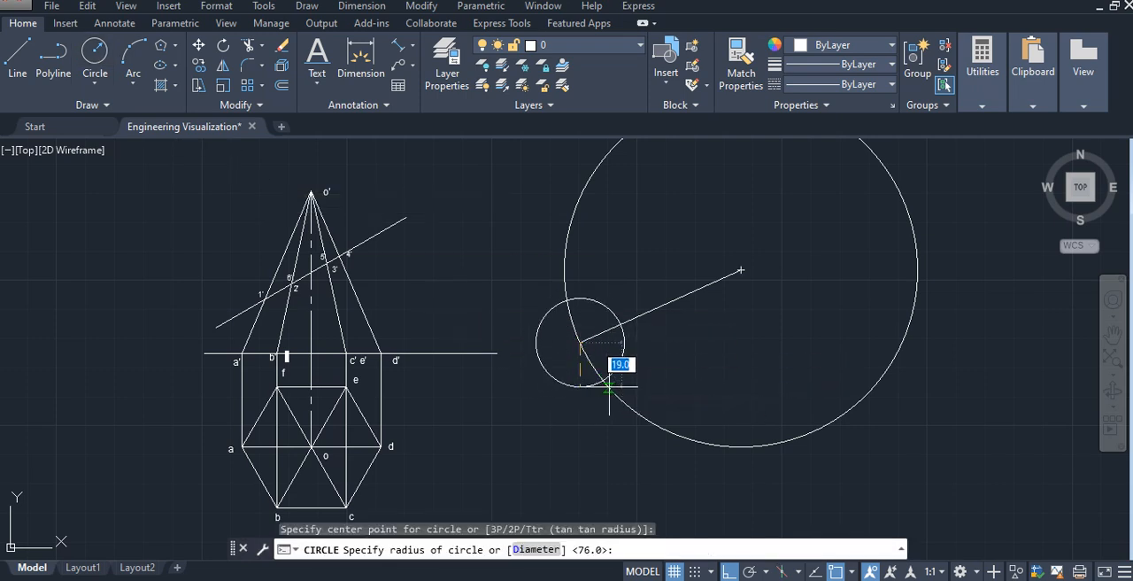
pyautogui.write('30')
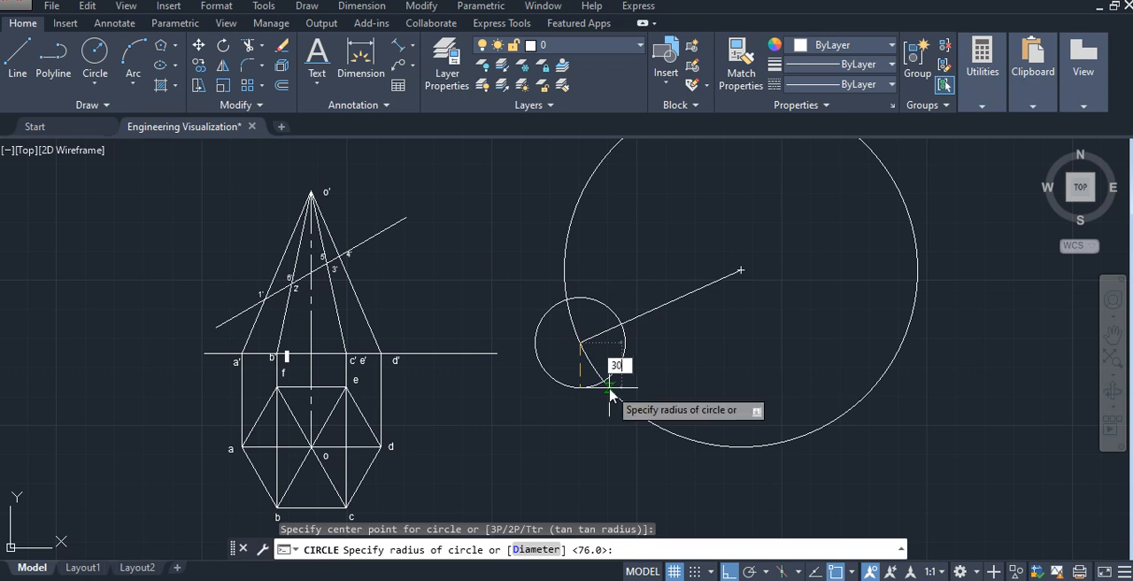
pyautogui.press('Return')
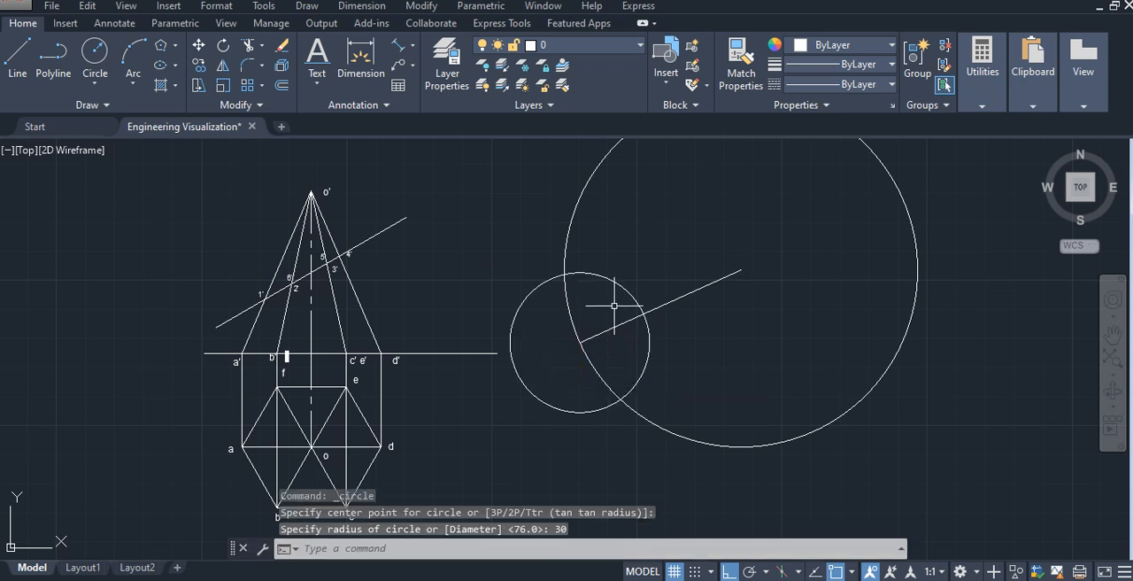
# - Draw the first triangular face by joining the circles' lower intersection to the large circle's centre and to the first slant edge's outer end
pyautogui.click(18, 57)
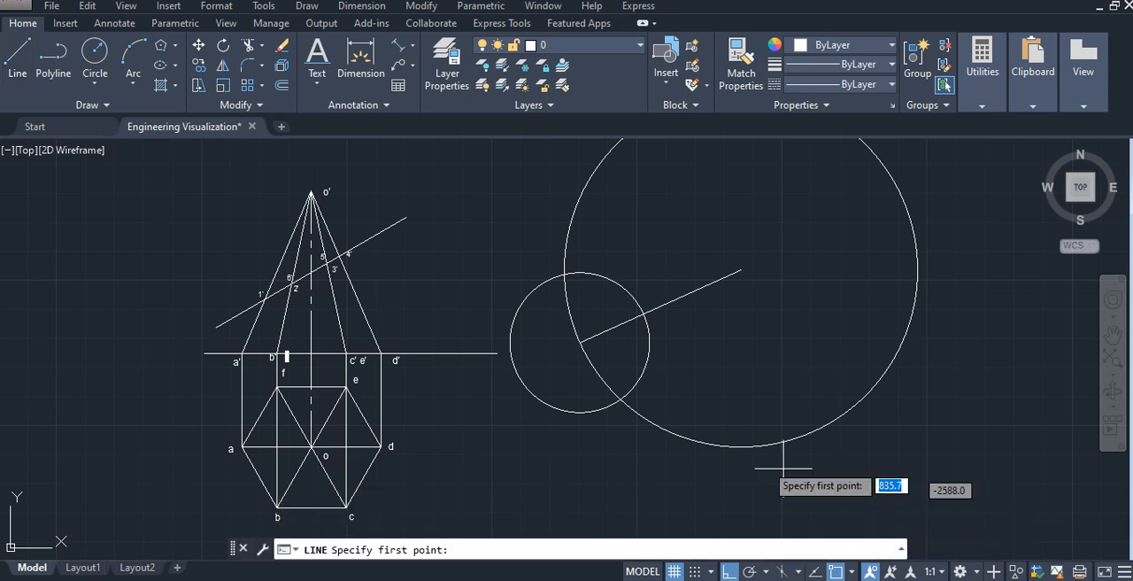
pyautogui.click(619, 399)
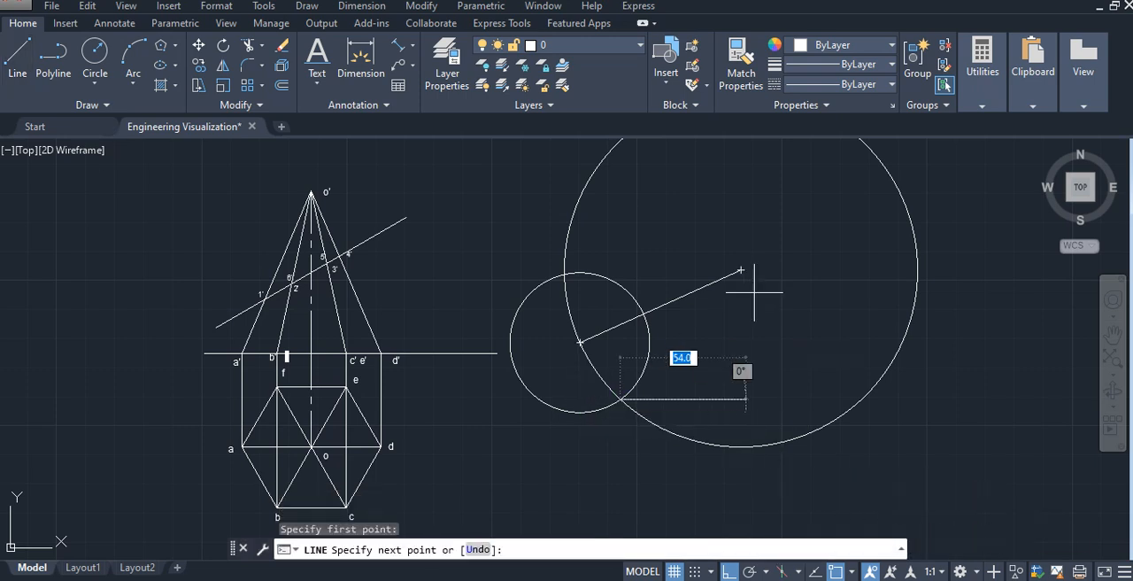
pyautogui.click(742, 269)
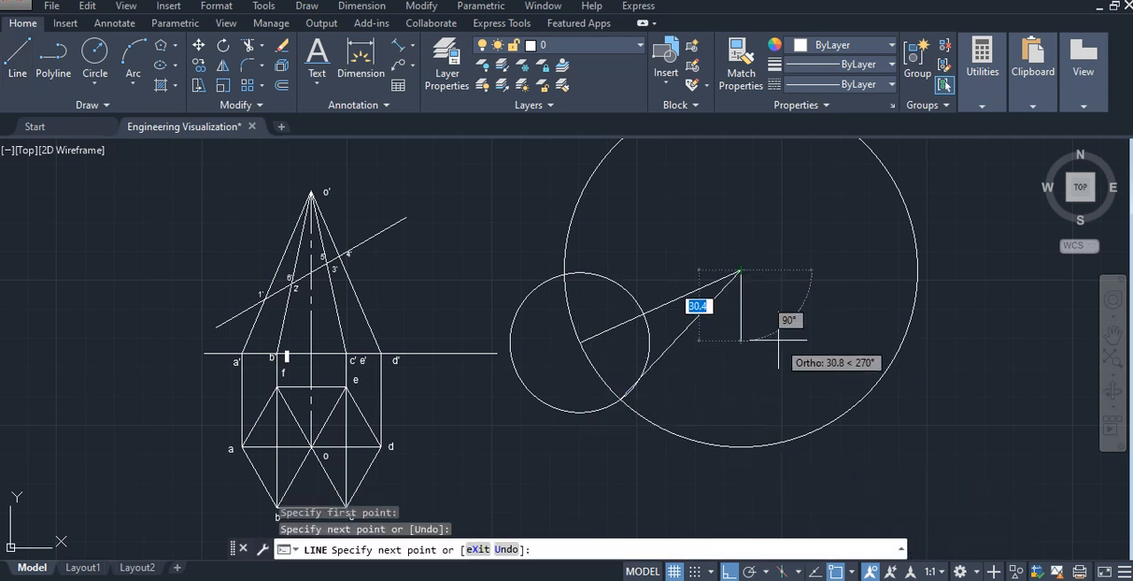
pyautogui.press('Escape')
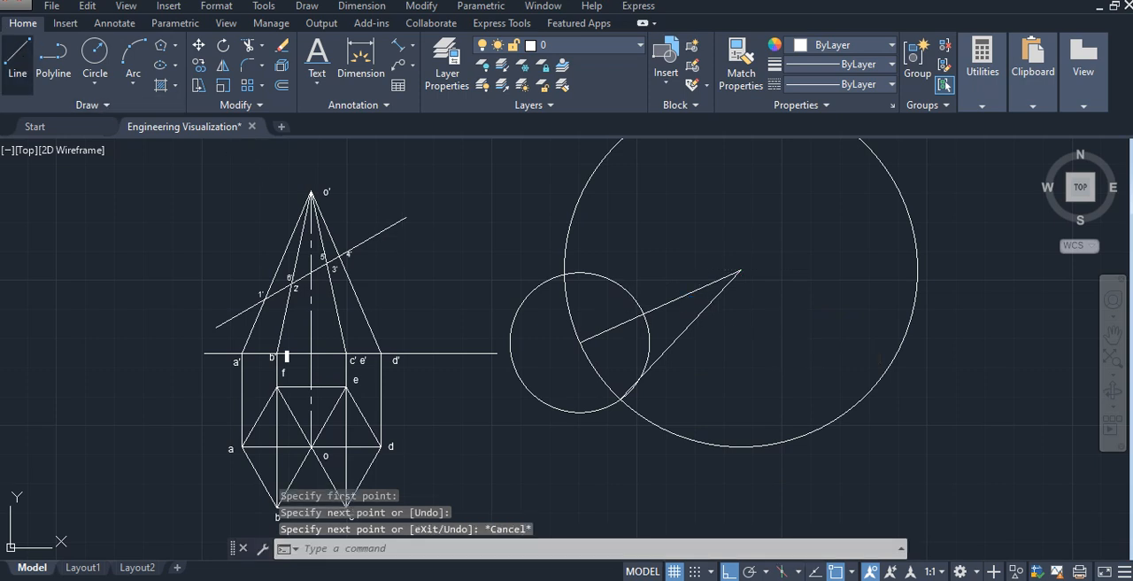
pyautogui.click(18, 58)
pyautogui.click(580, 340)
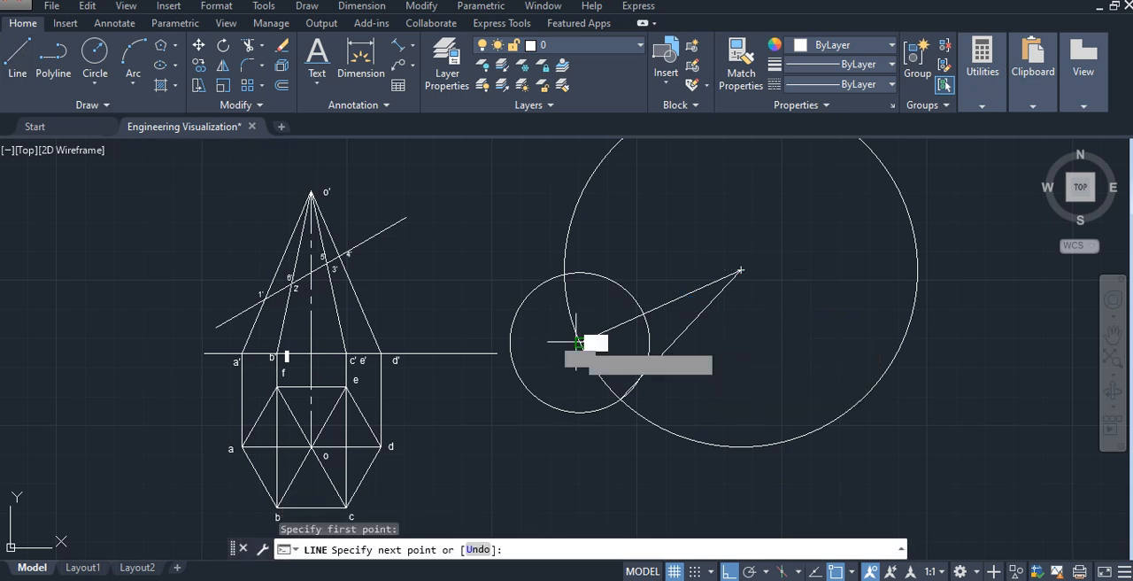
pyautogui.click(615, 390)
pyautogui.press('Escape')
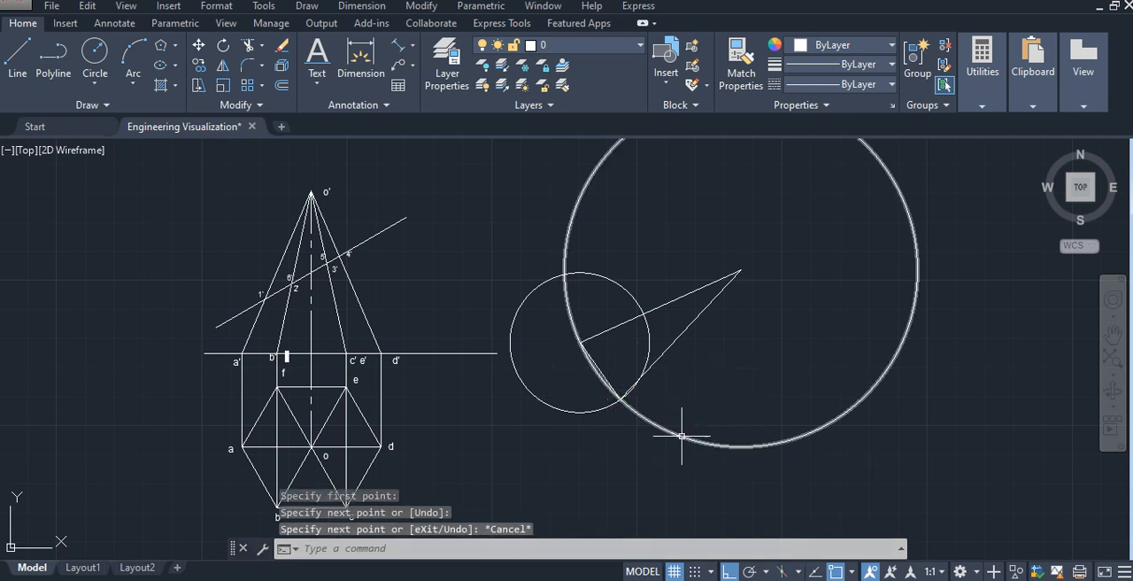
# - Move the 30 mm circle to the first triangle's lower base corner and draw the second triangle's base edge and slant edge
pyautogui.click(599, 274)
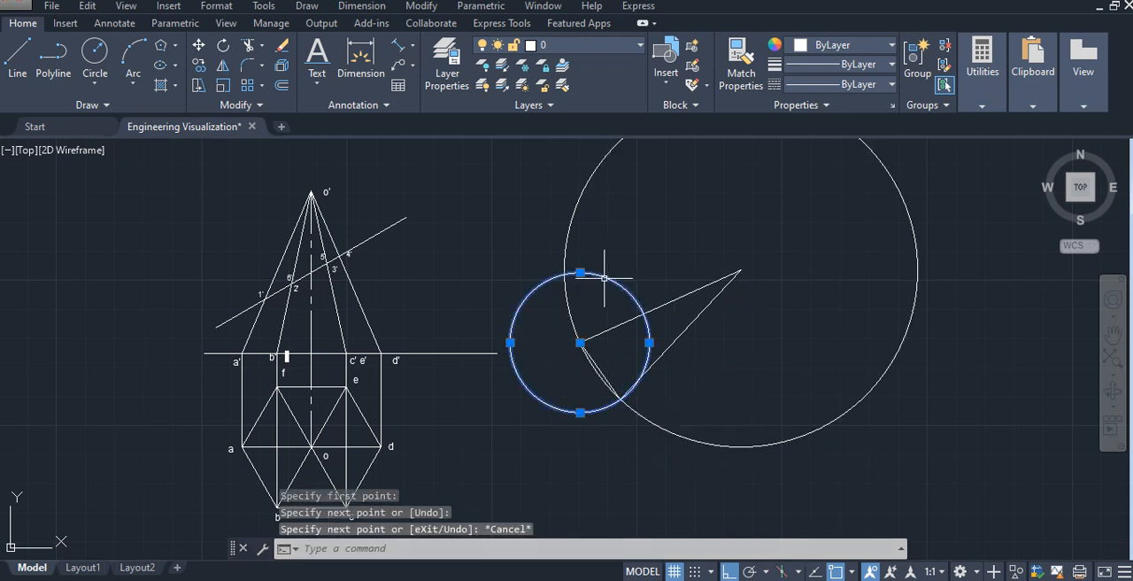
pyautogui.click(580, 341)
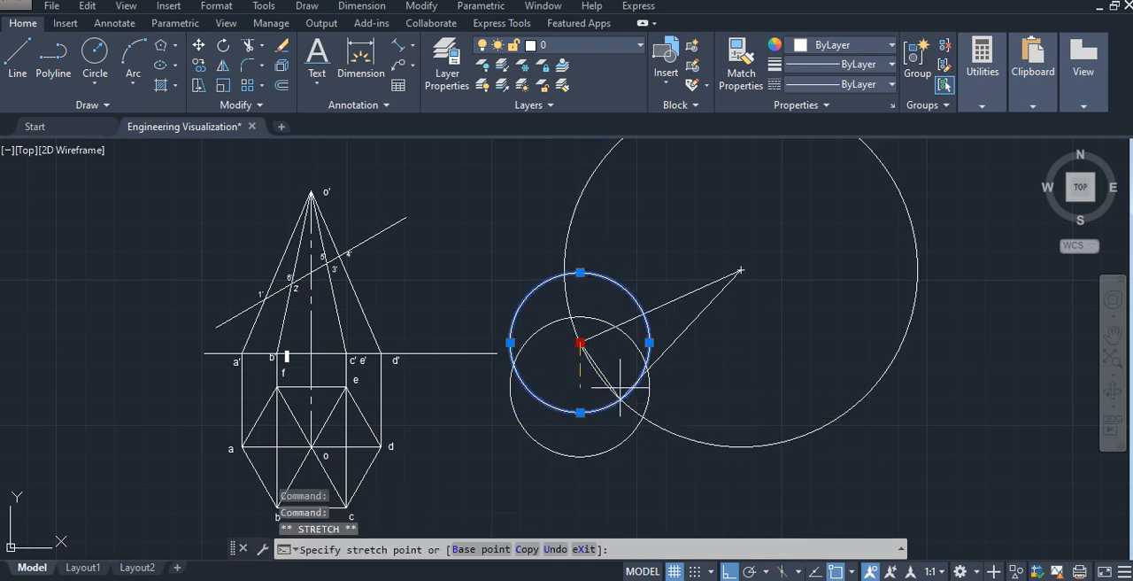
pyautogui.click(619, 399)
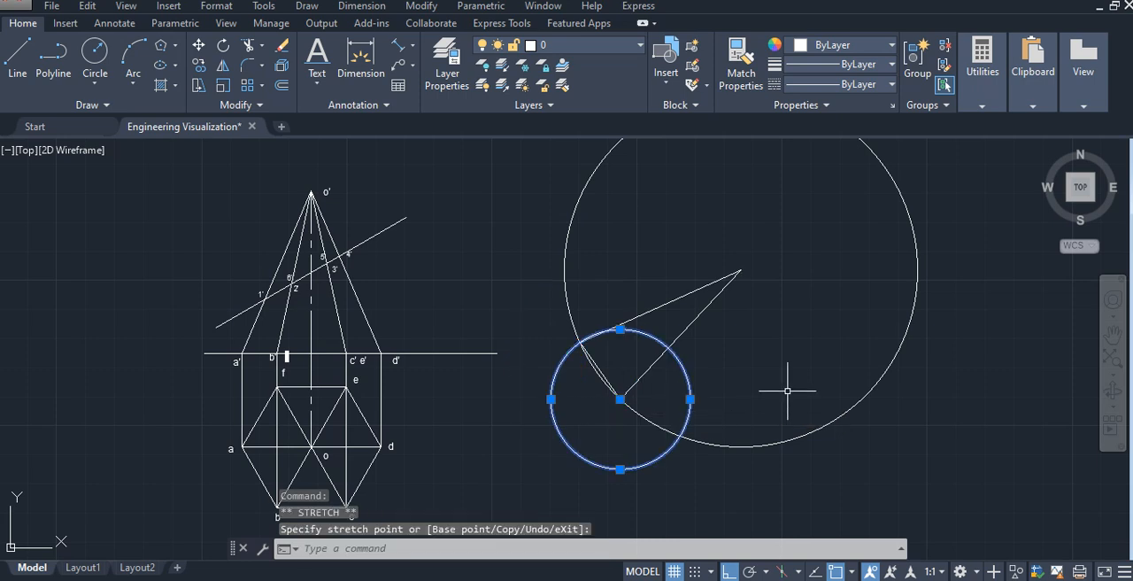
pyautogui.moveTo(769, 429); pyautogui.dragTo(620, 388, button='middle')
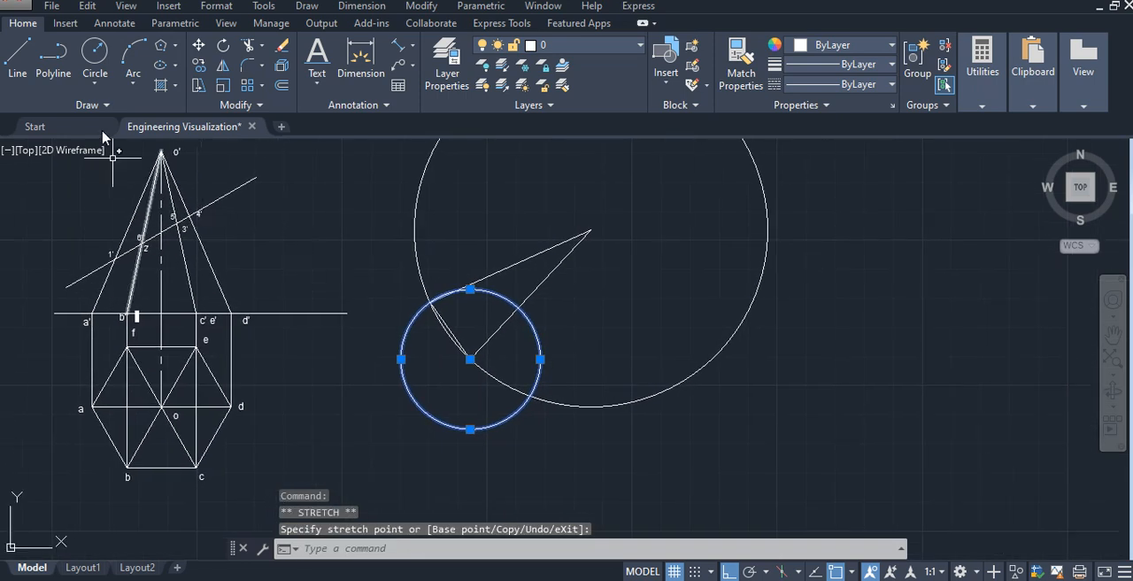
pyautogui.click(25, 78)
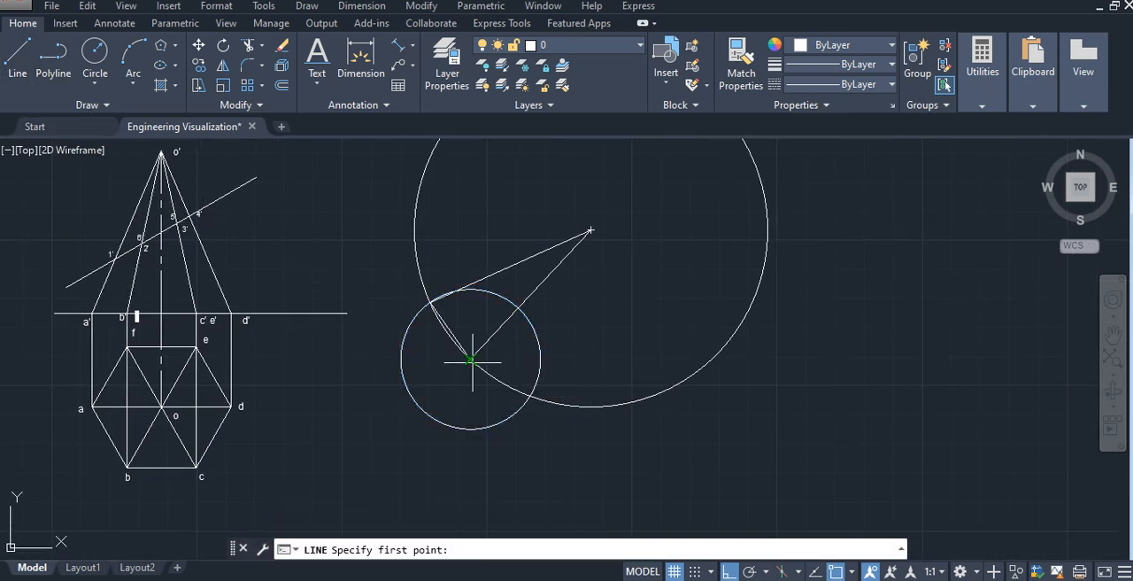
pyautogui.click(470, 359)
pyautogui.click(529, 396)
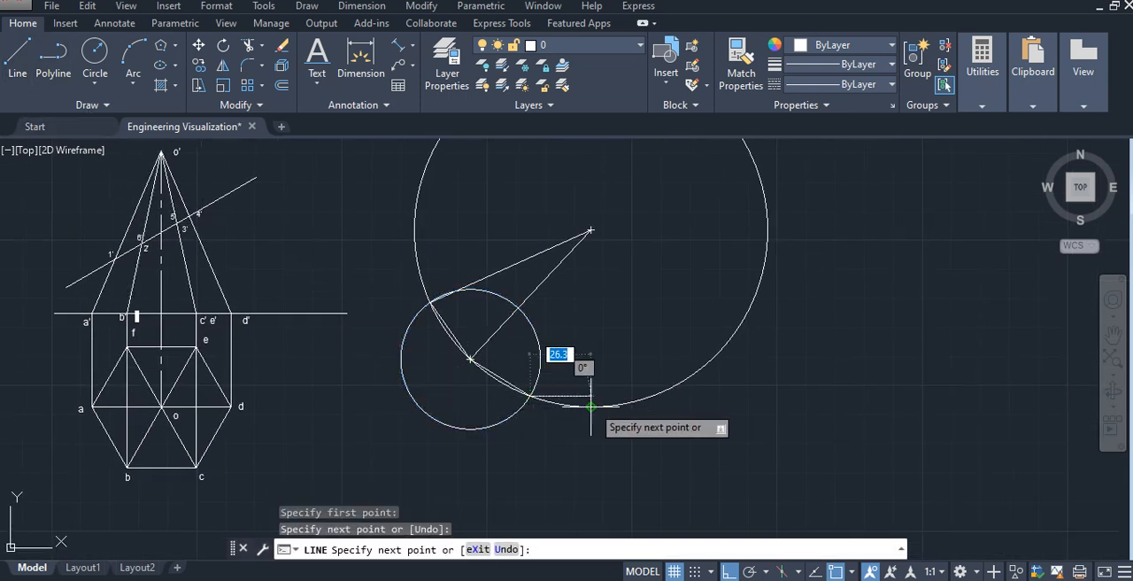
pyautogui.click(587, 231)
pyautogui.press('Escape')
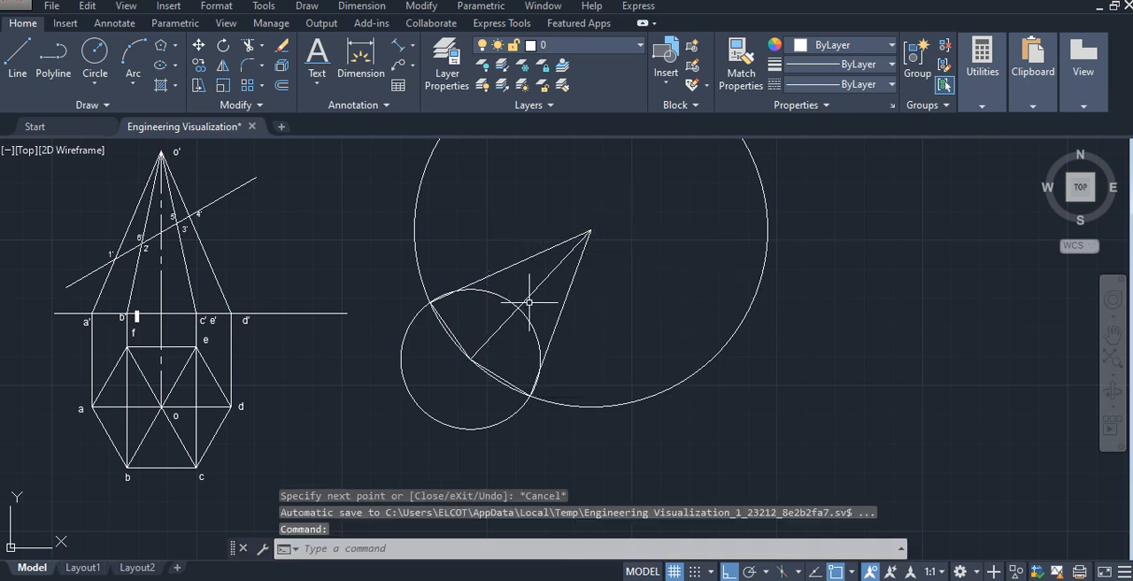
# - Move the 30 mm circle to the second triangle's new base corner and draw the third triangle's base edge and slant edge
pyautogui.click(521, 317)
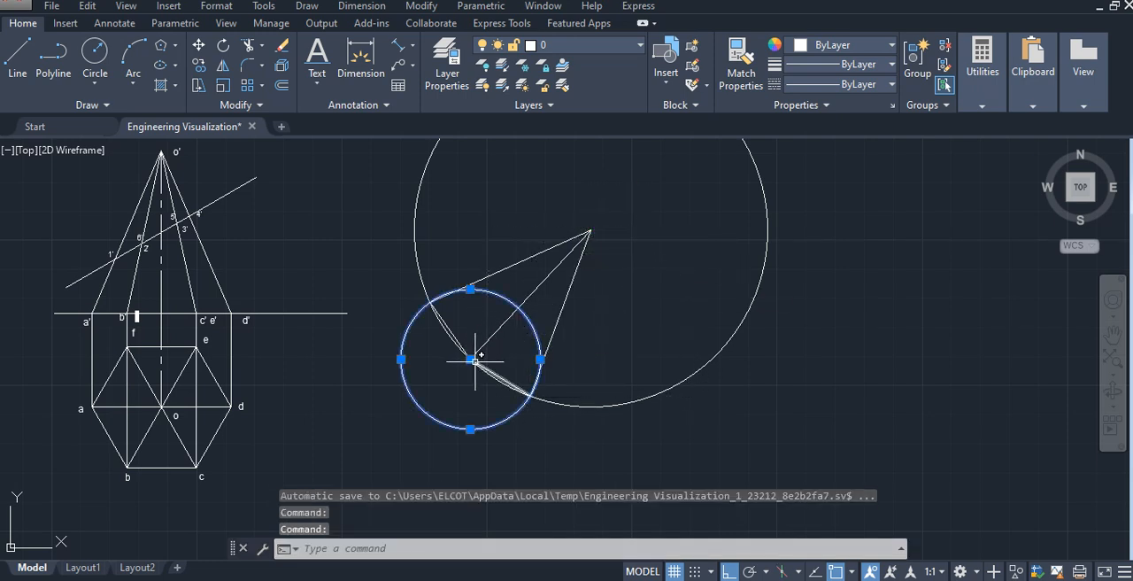
pyautogui.click(470, 359)
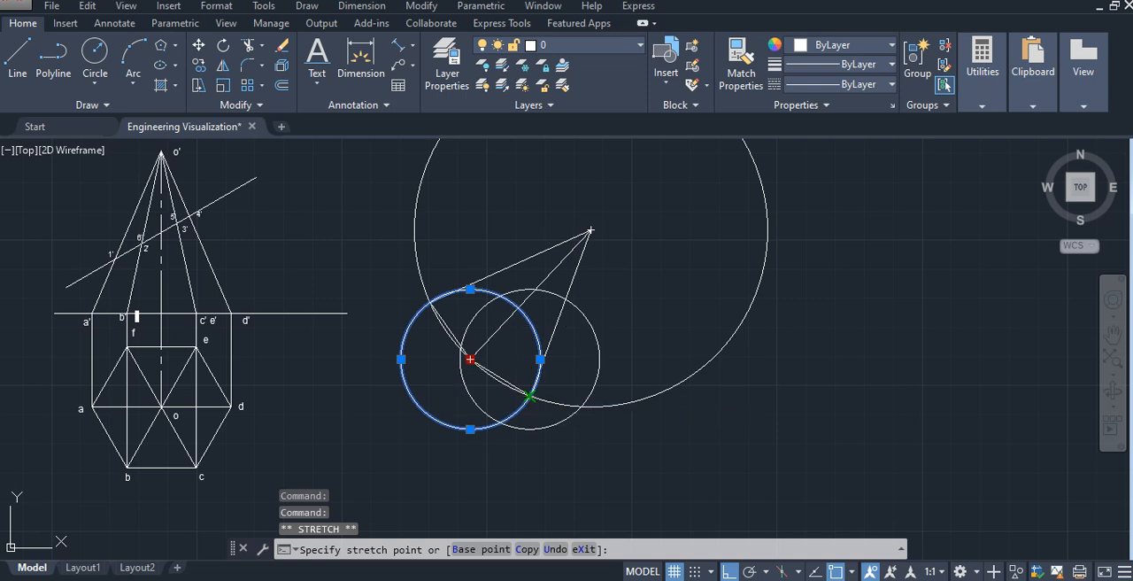
pyautogui.click(611, 417)
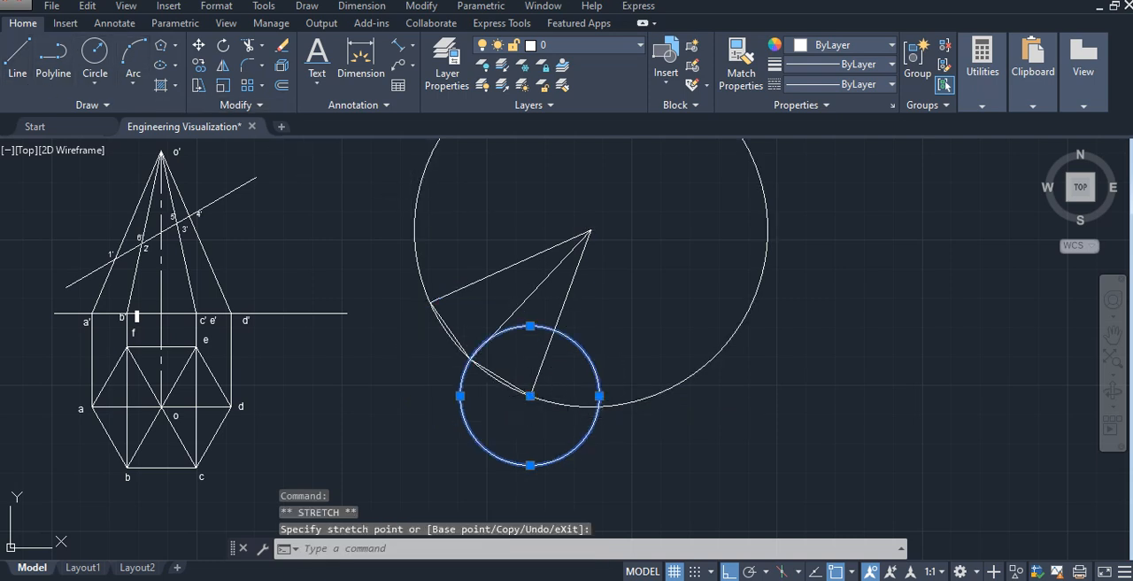
pyautogui.click(17, 54)
pyautogui.click(581, 417)
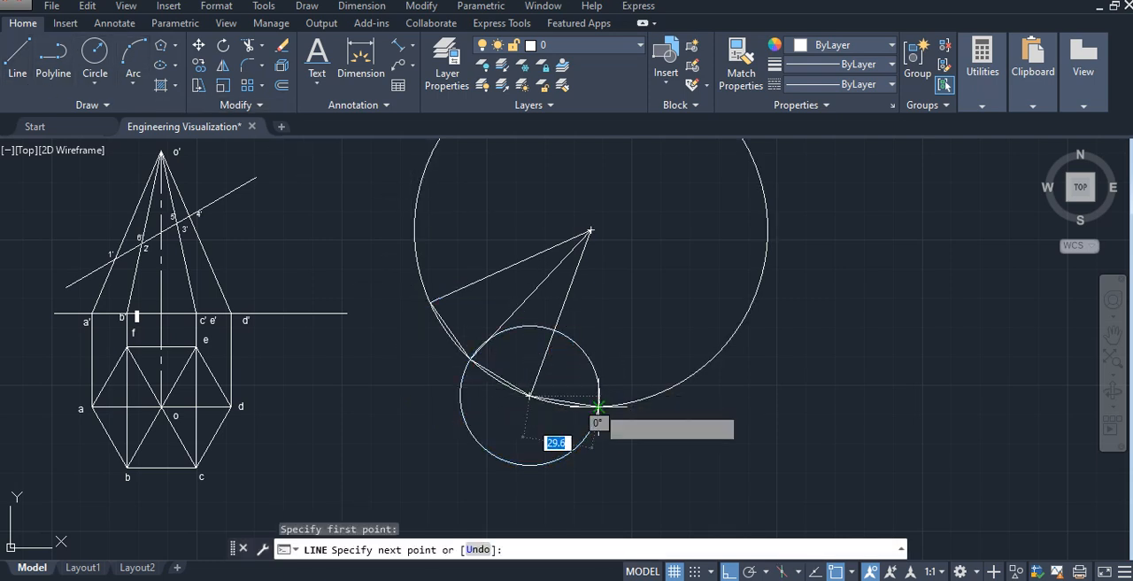
pyautogui.click(598, 406)
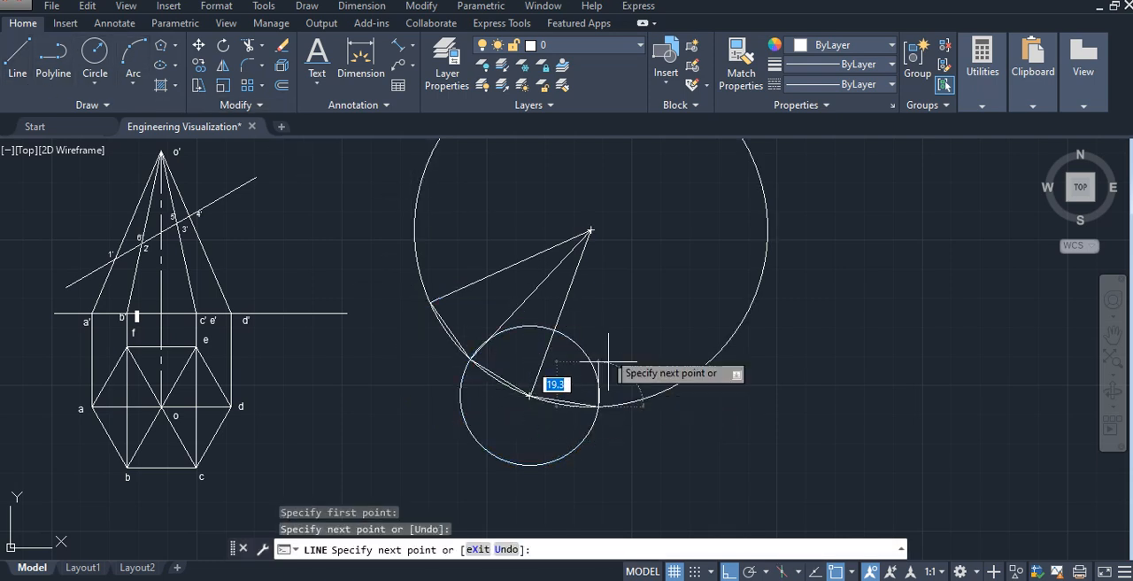
pyautogui.click(590, 231)
pyautogui.press('Escape')
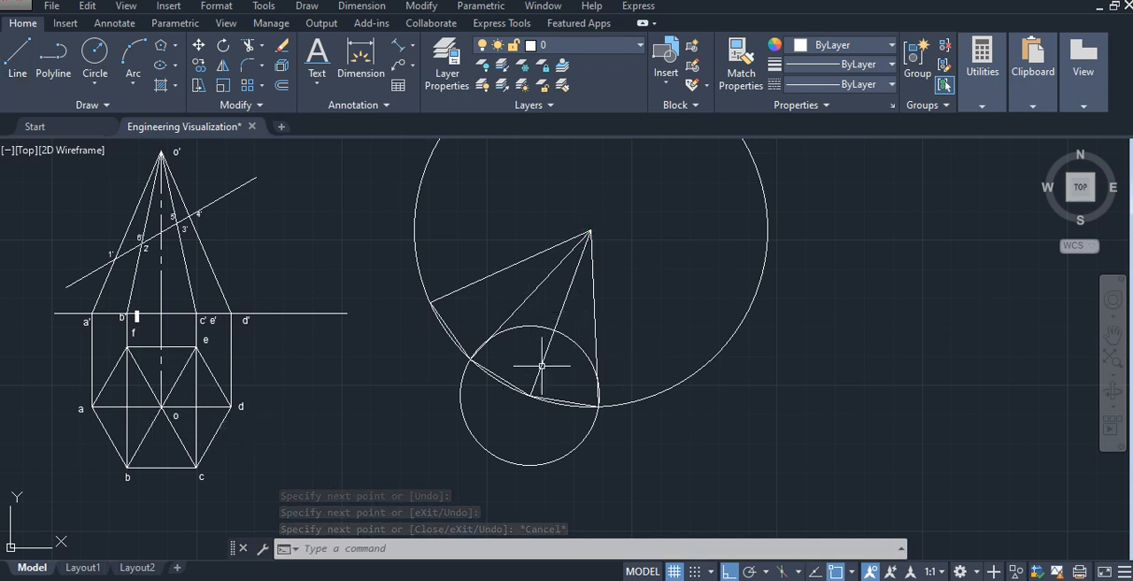
# - Move the 30 mm circle to the third triangle's new base corner and draw the fourth triangle's base edge and slant edge
pyautogui.click(570, 339)
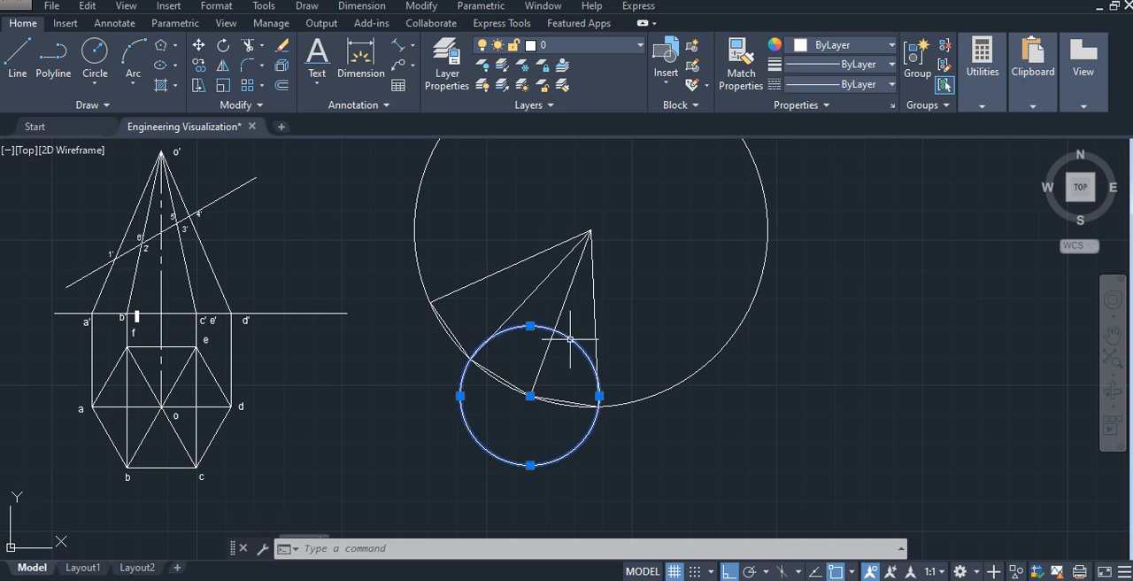
pyautogui.click(530, 396)
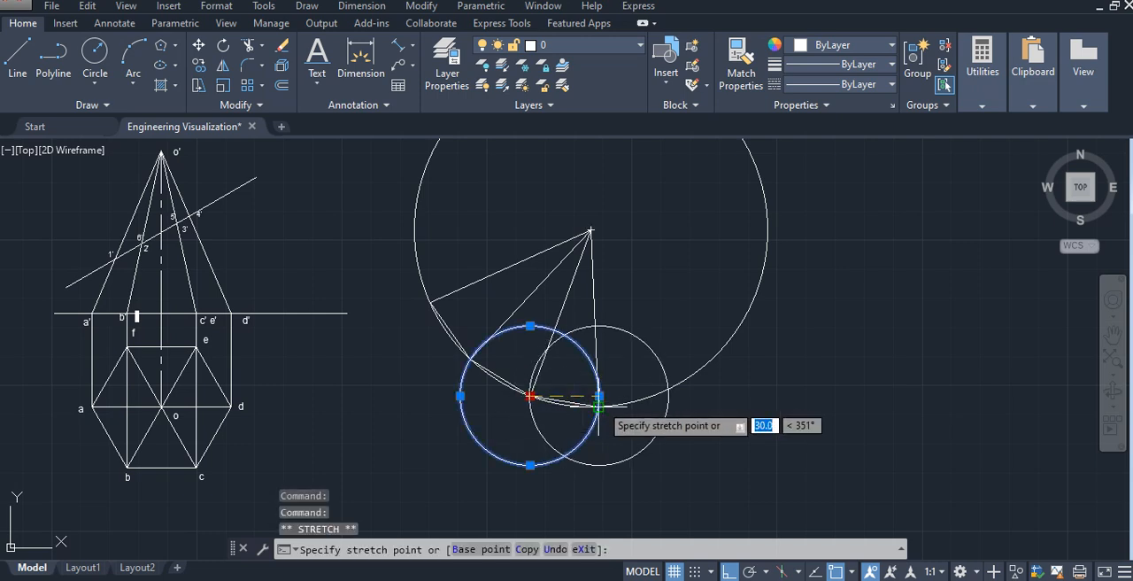
pyautogui.click(598, 406)
pyautogui.click(16, 55)
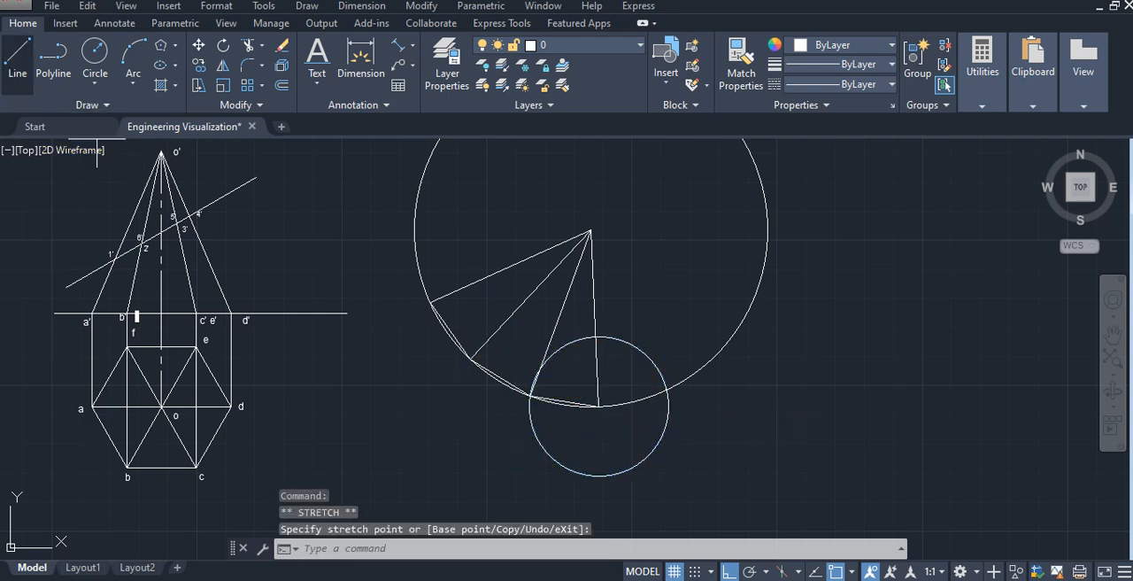
pyautogui.click(598, 407)
pyautogui.click(666, 389)
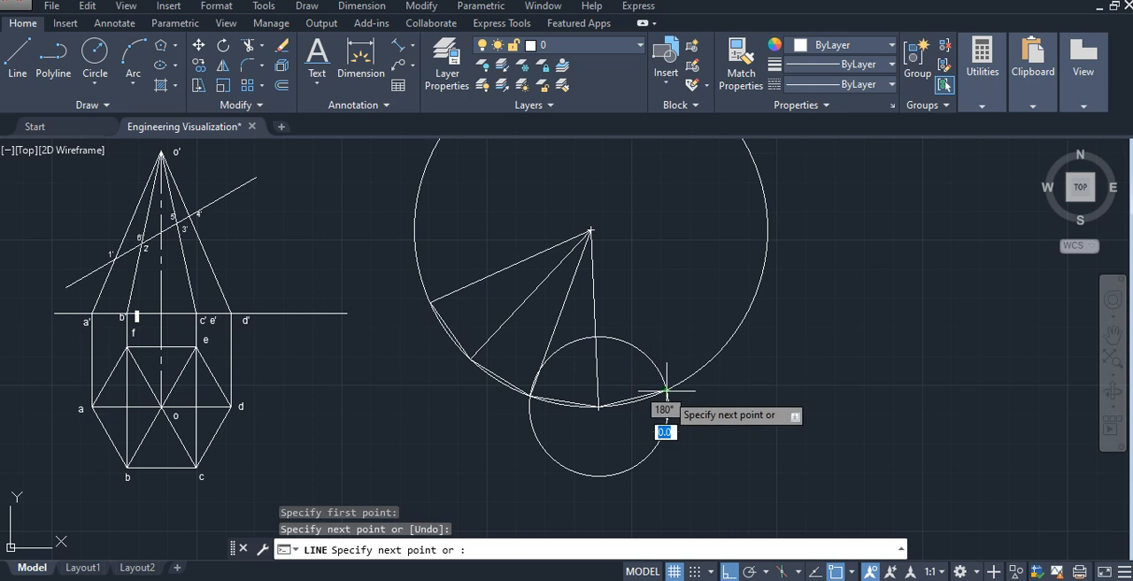
pyautogui.click(591, 234)
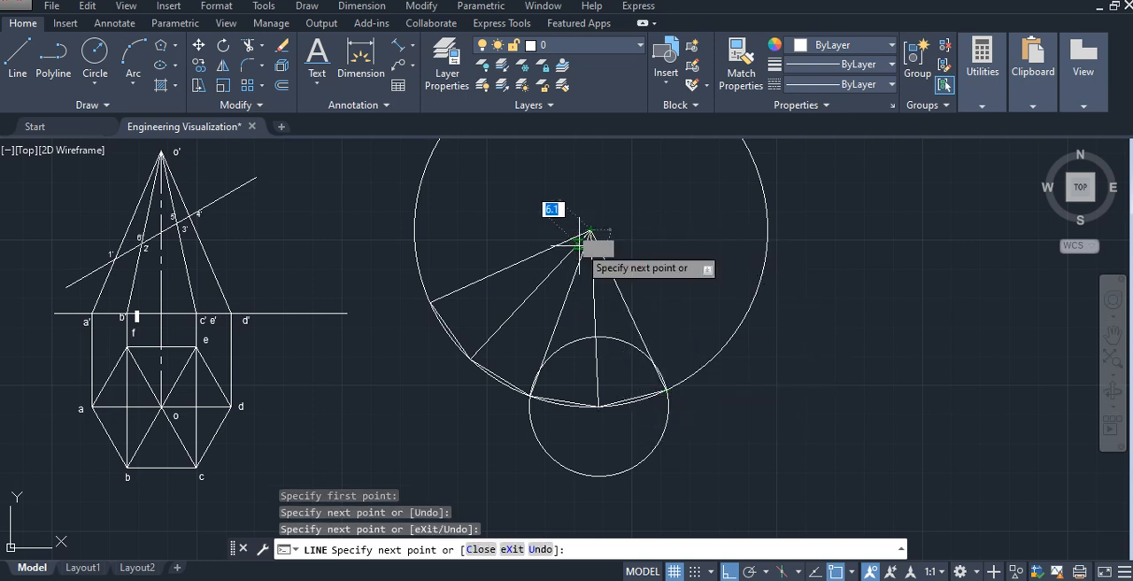
pyautogui.press('Escape')
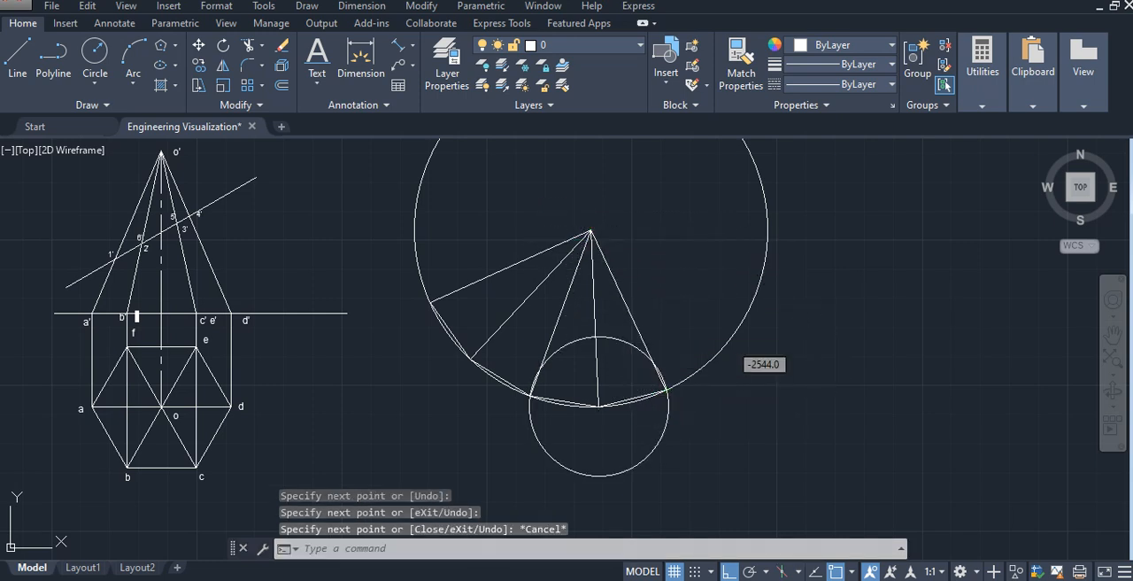
# - Move the 30 mm circle to the fourth triangle's new base corner and draw the fifth triangle's base edge and slant edge
pyautogui.click(655, 367)
pyautogui.click(598, 406)
pyautogui.click(666, 389)
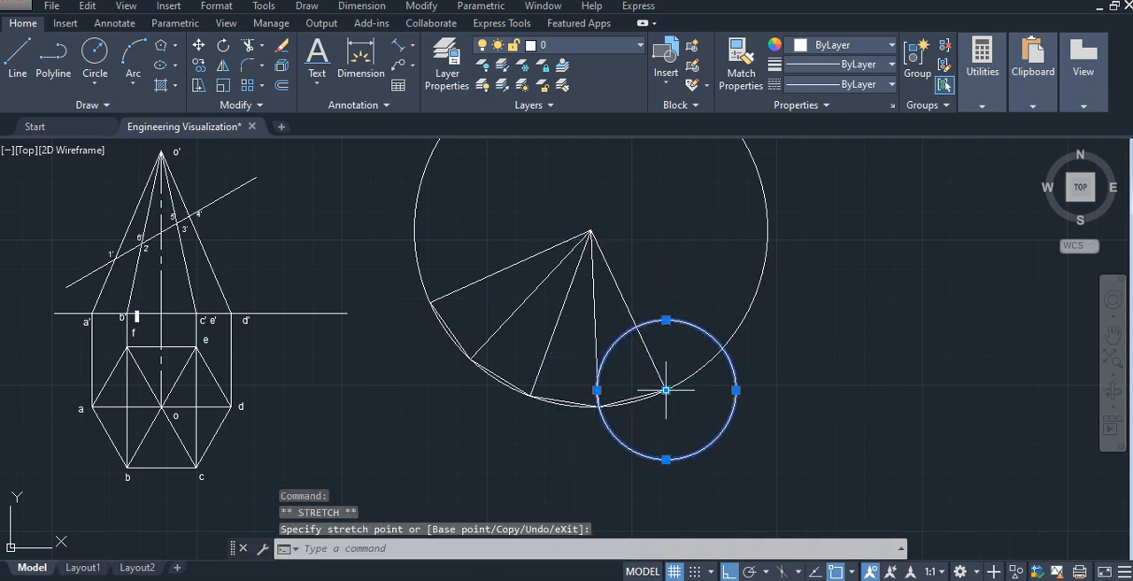
pyautogui.click(18, 57)
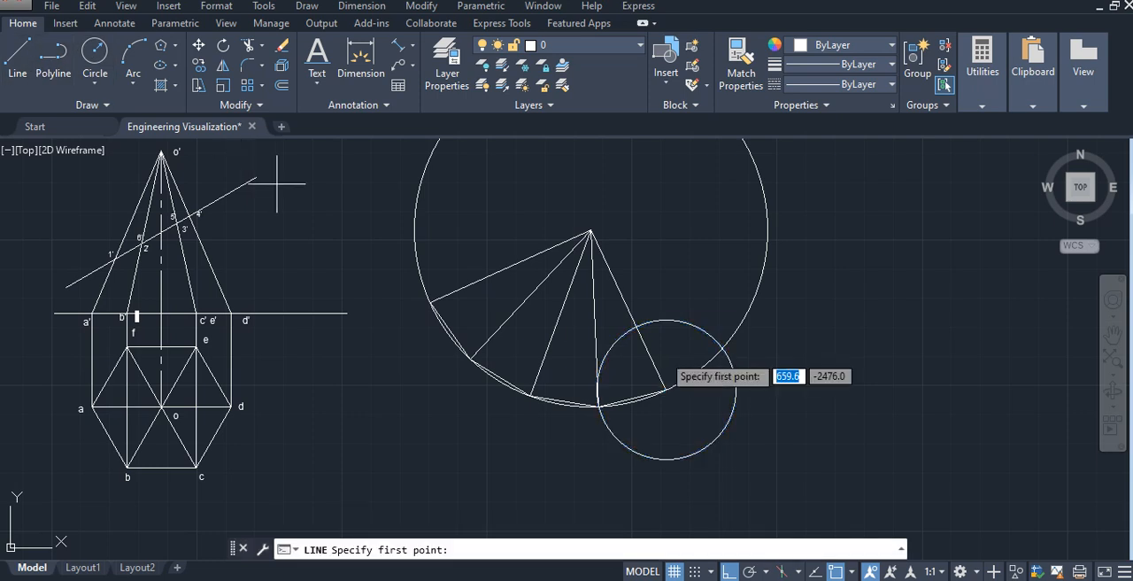
pyautogui.click(665, 389)
pyautogui.click(723, 348)
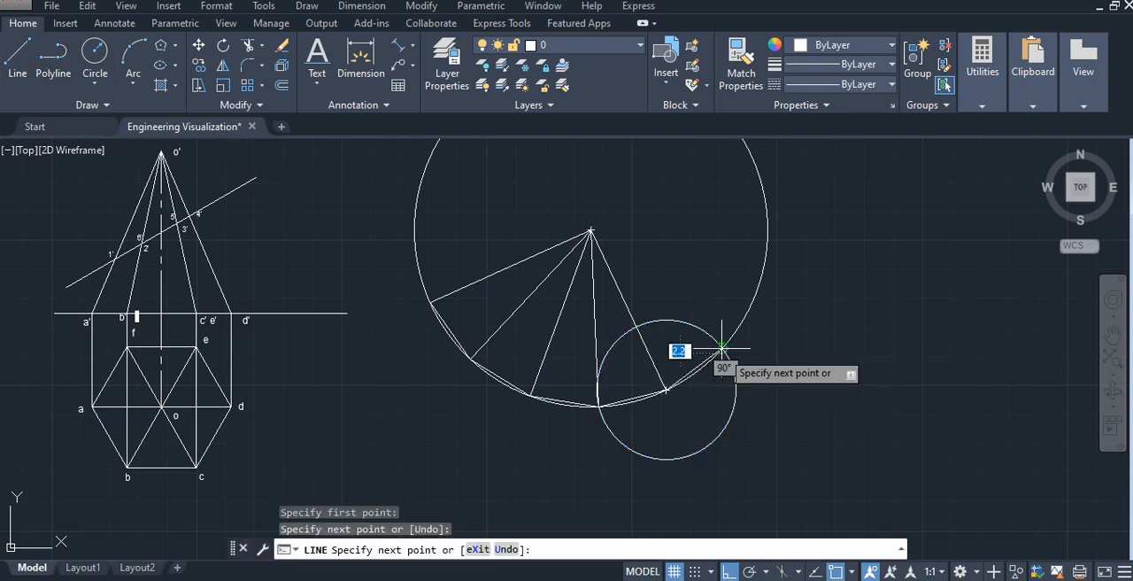
pyautogui.click(722, 348)
pyautogui.click(591, 229)
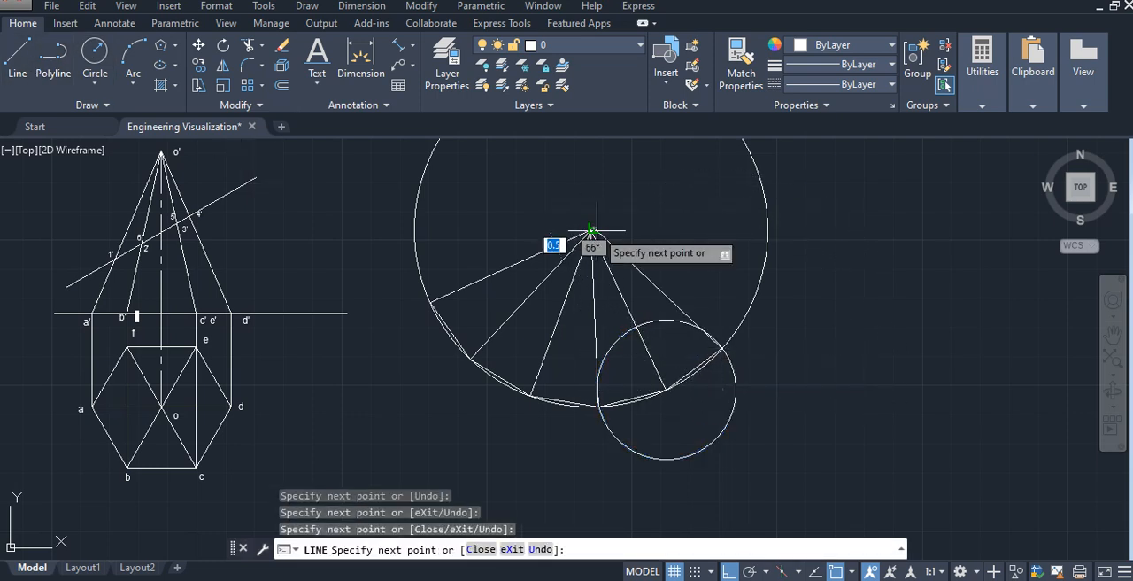
pyautogui.press('Escape')
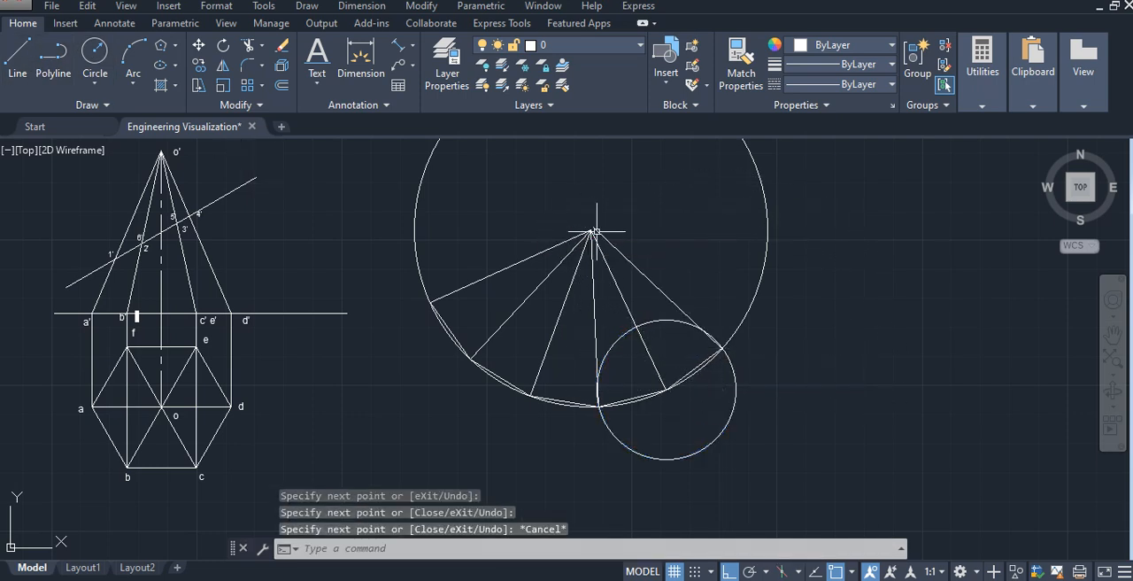
# - Move the 30 mm circle to the fifth triangle's new base corner and draw the sixth triangle's base edge and slant edge
pyautogui.click(730, 365)
pyautogui.click(665, 389)
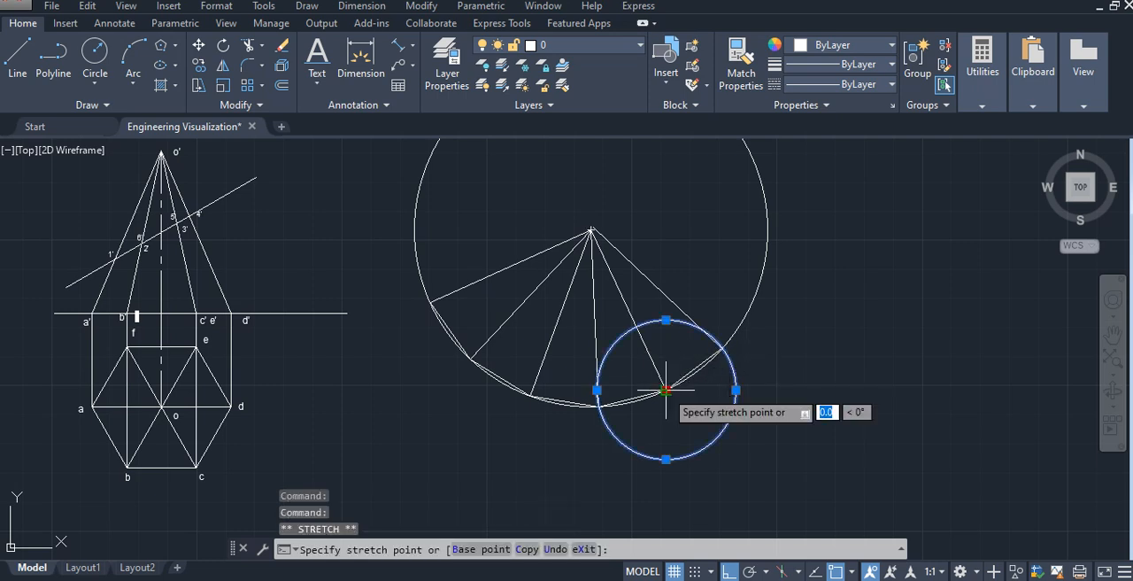
pyautogui.click(722, 348)
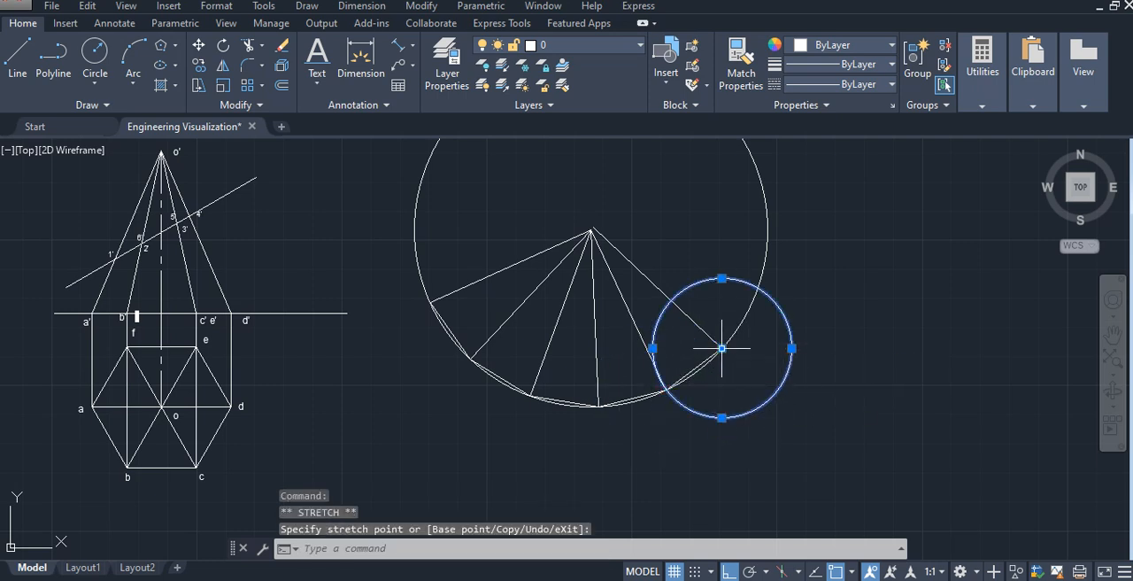
pyautogui.click(17, 55)
pyautogui.click(722, 348)
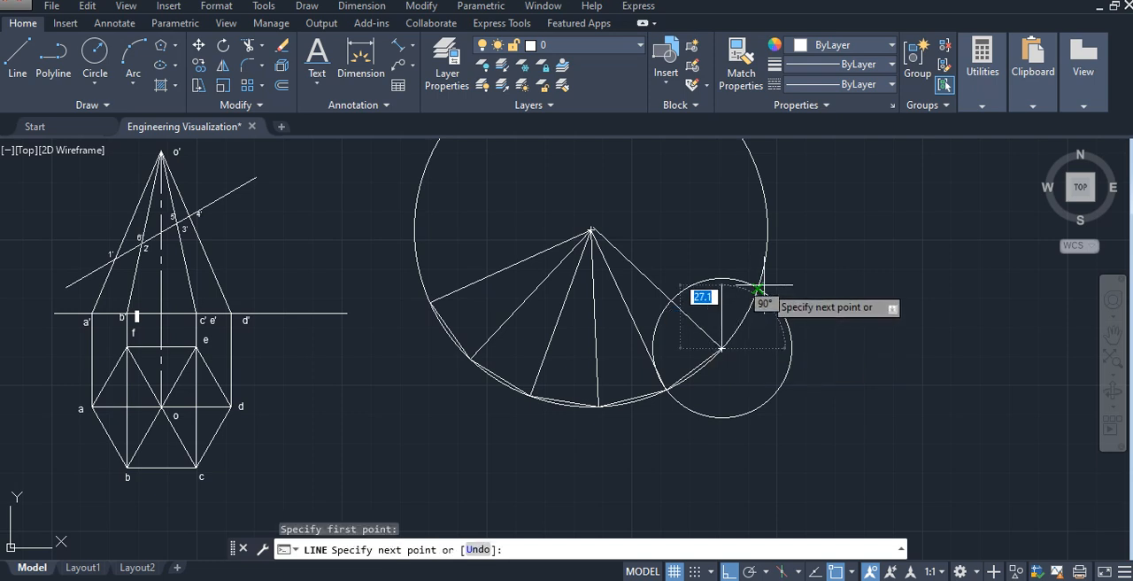
pyautogui.click(758, 286)
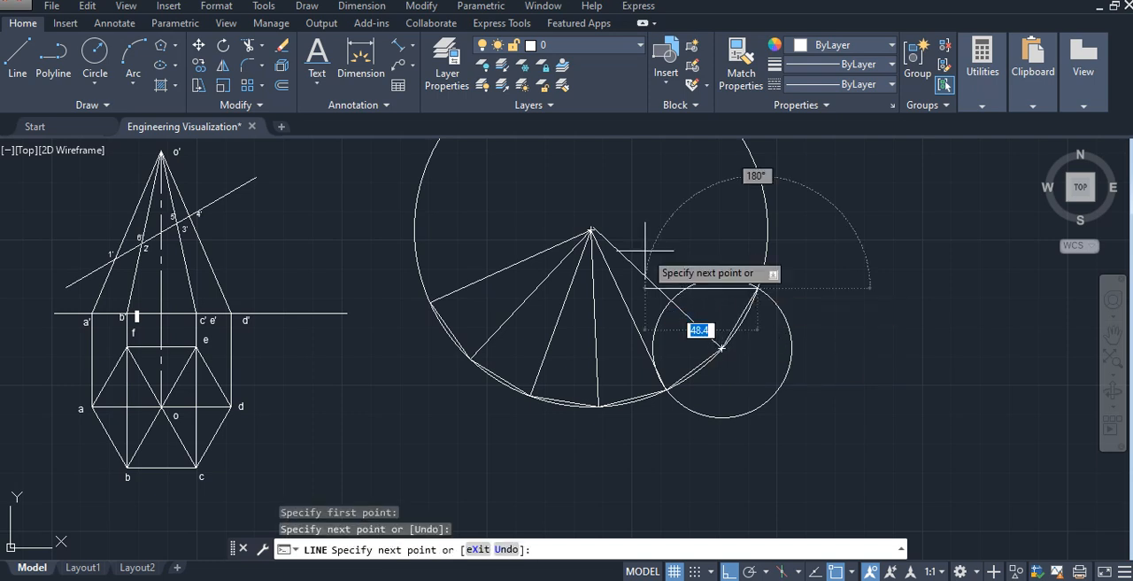
pyautogui.click(591, 231)
pyautogui.press('Escape')
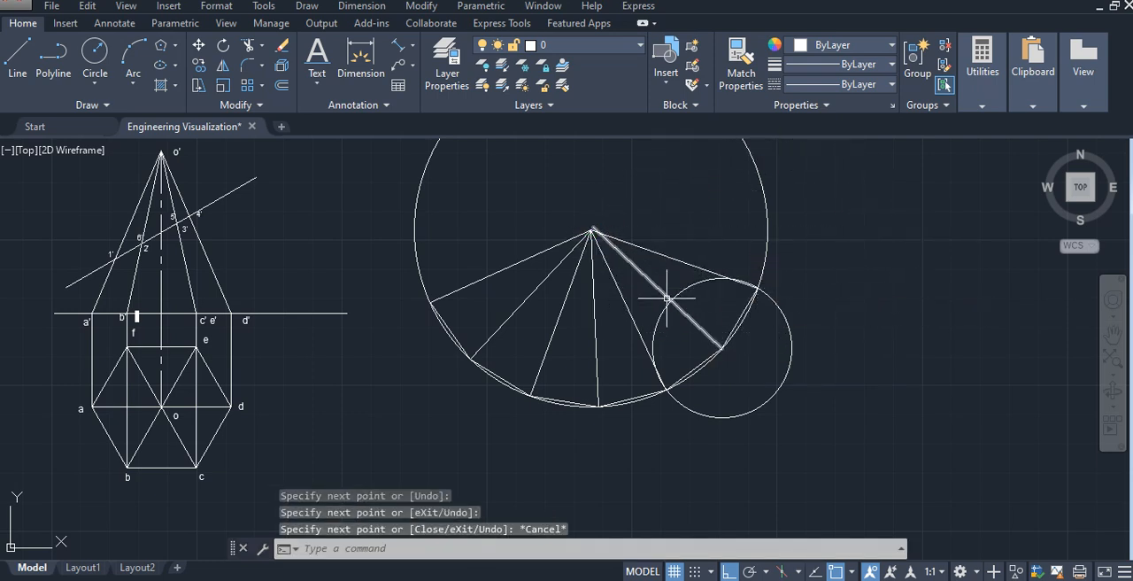
# - Erase the slant edge shared by the fifth and sixth triangles and redraw it from their common base corner exactly to the apex
pyautogui.scroll(2, 666, 298)
pyautogui.click(622, 255)
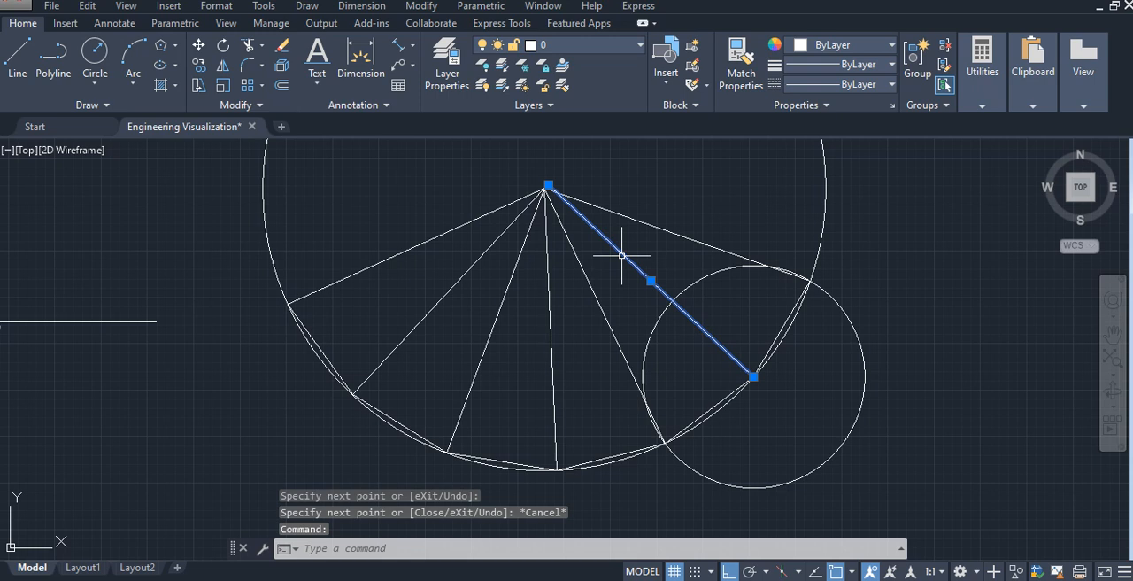
pyautogui.press('Delete')
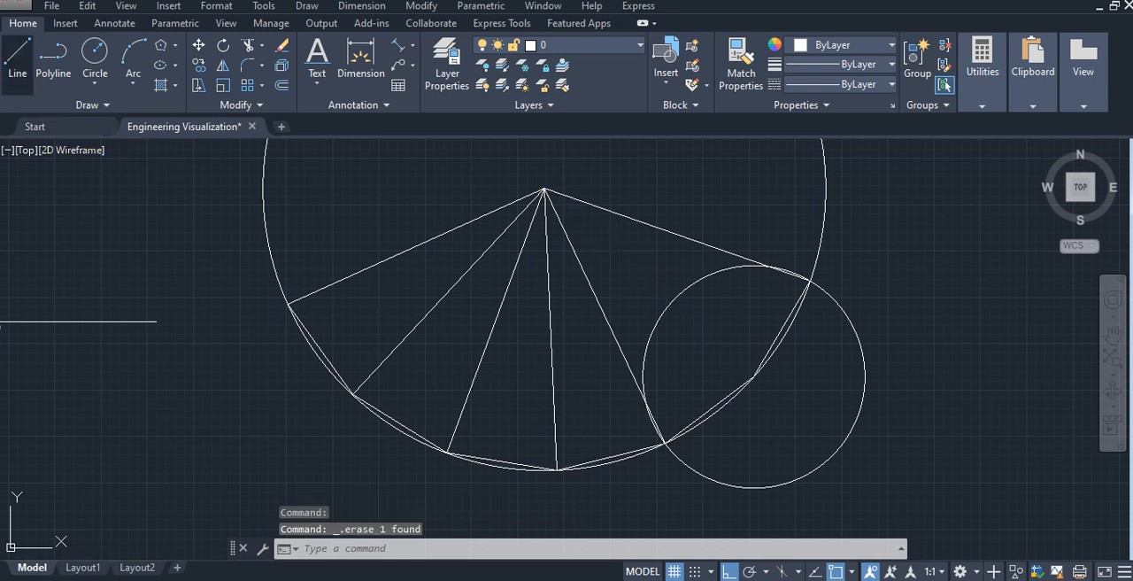
pyautogui.write('l')
pyautogui.press('Return')
pyautogui.click(752, 377)
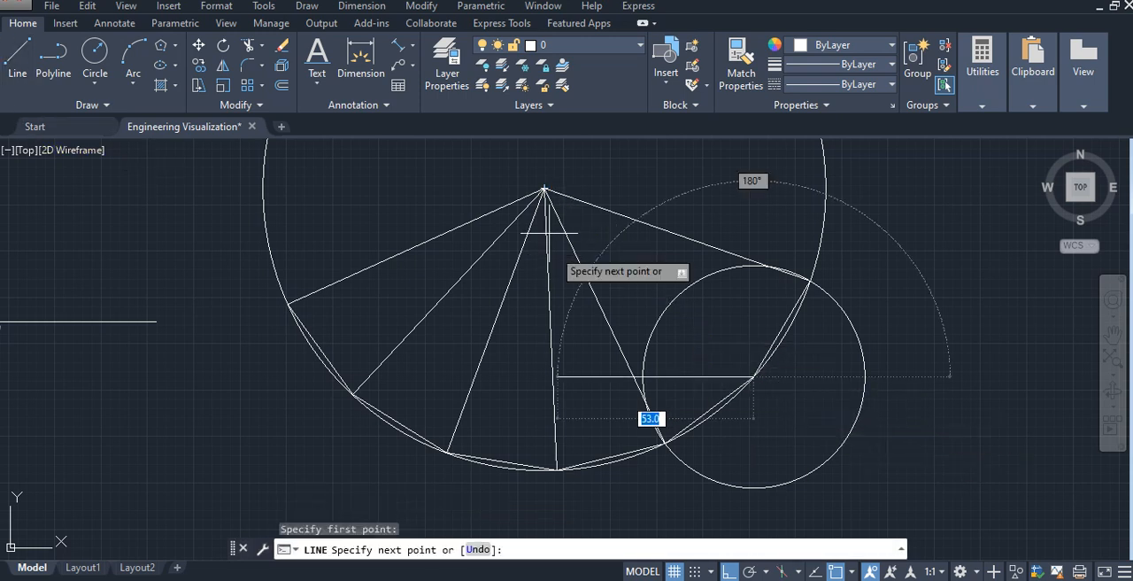
pyautogui.click(545, 190)
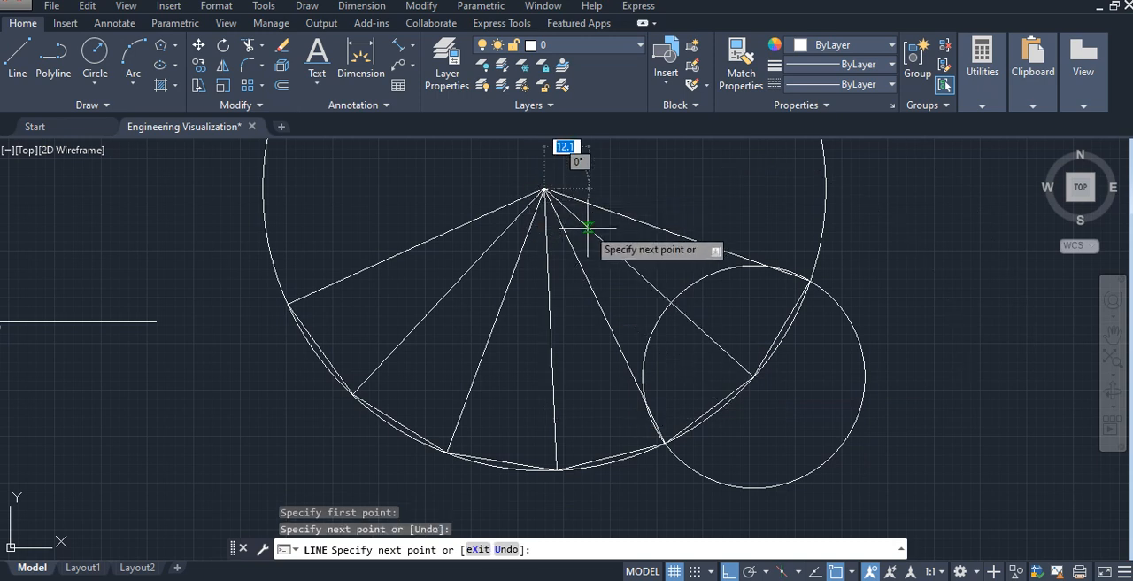
pyautogui.press('Escape')
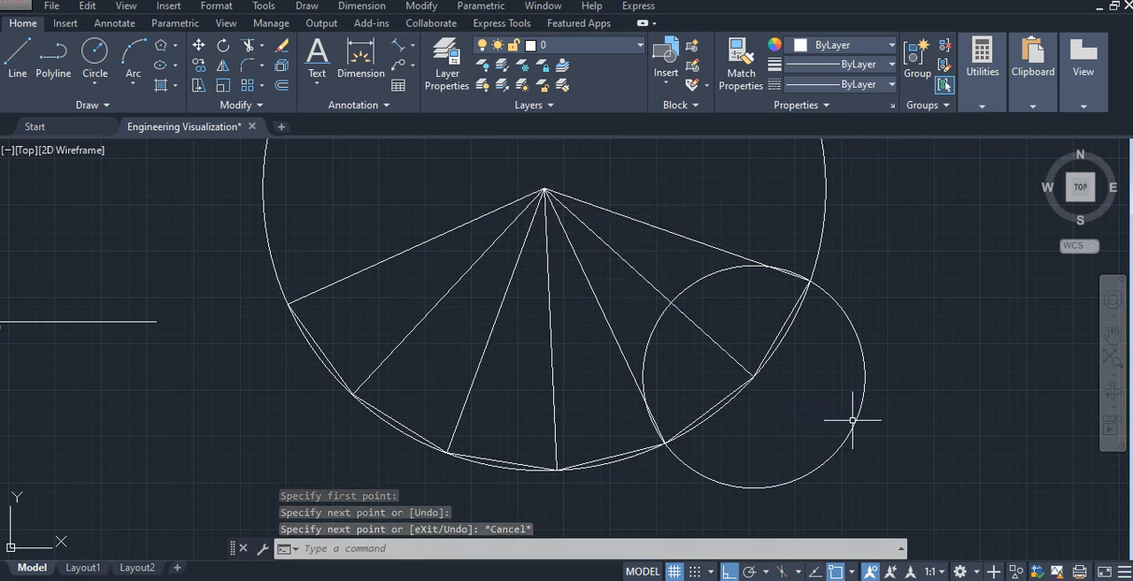
# - Erase the 30 mm circle and the large construction circle from the development
pyautogui.click(866, 387)
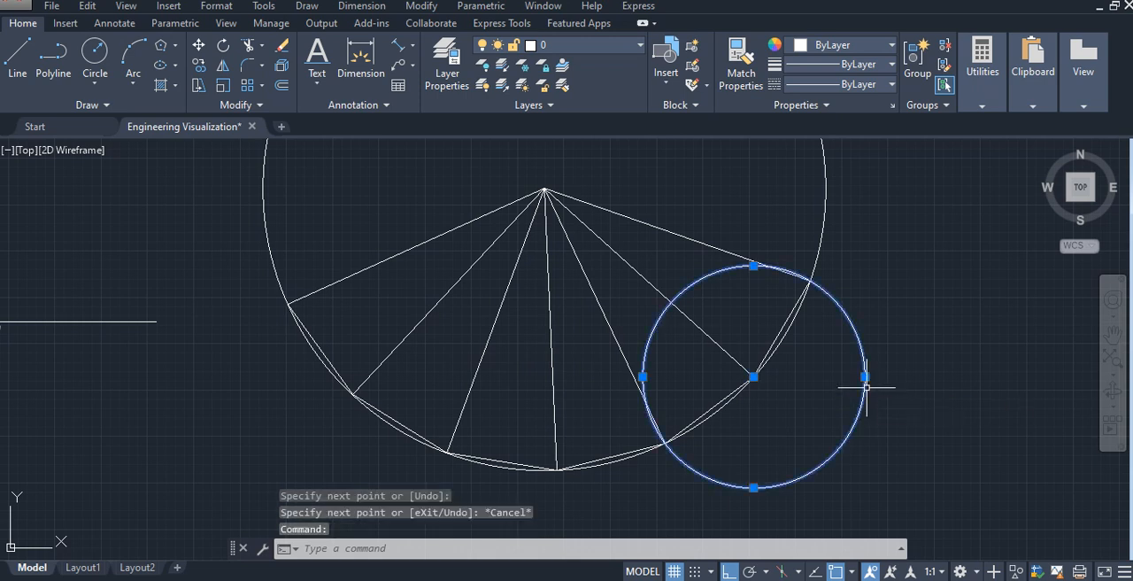
pyautogui.press('Delete')
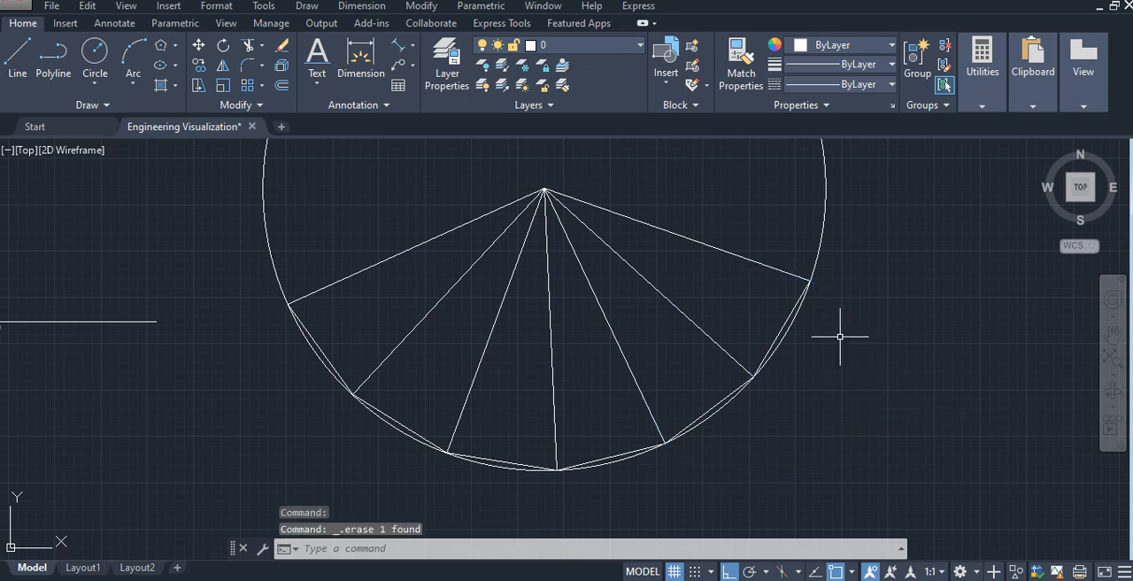
pyautogui.click(822, 213)
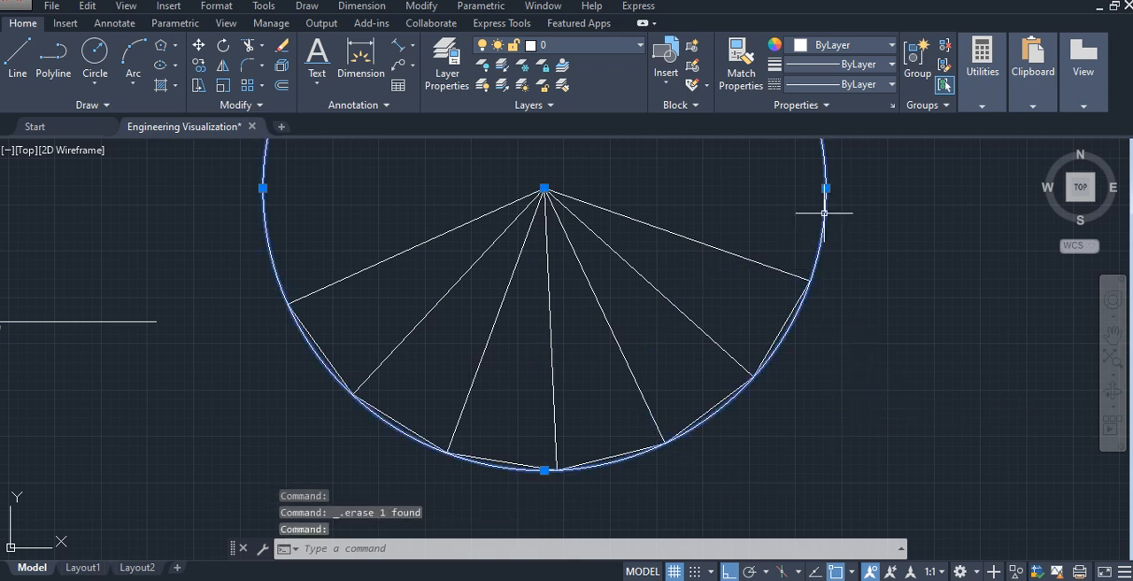
pyautogui.press('Delete')
pyautogui.scroll(-4, 721, 365)
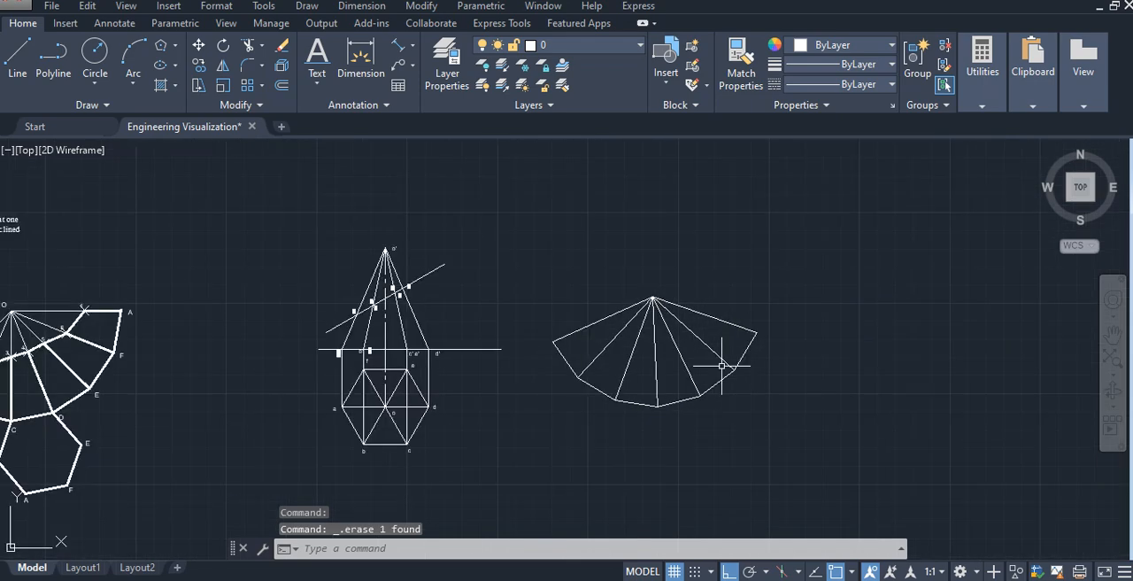
# - Label the development's apex O and its base corners A to G in order, using text height 2.2 and rotation 0
pyautogui.scroll(3, 615, 392)
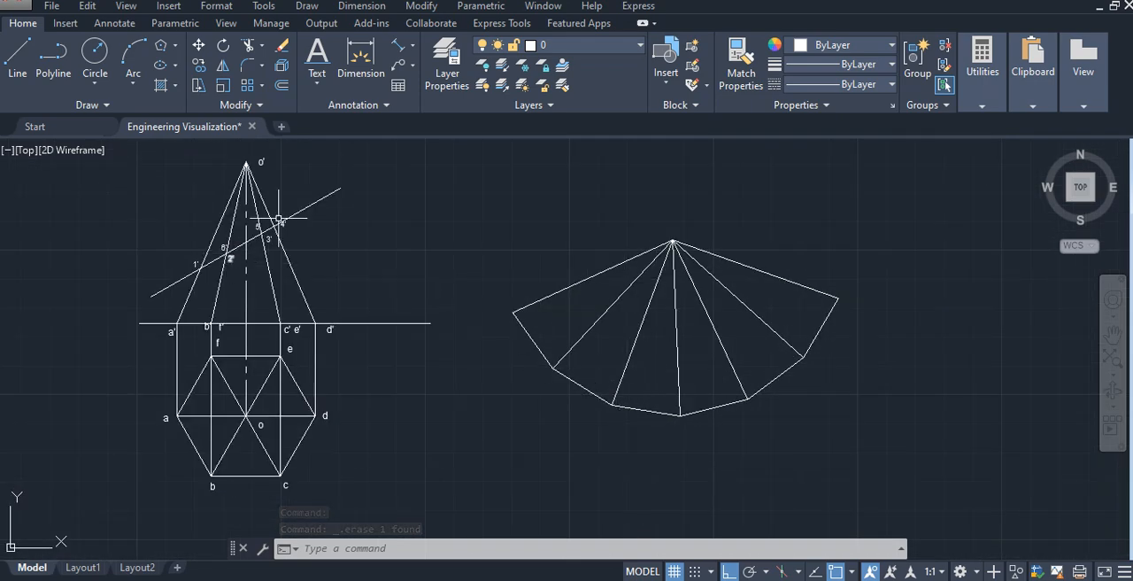
pyautogui.moveTo(258, 226); pyautogui.dragTo(295, 252, button='middle')
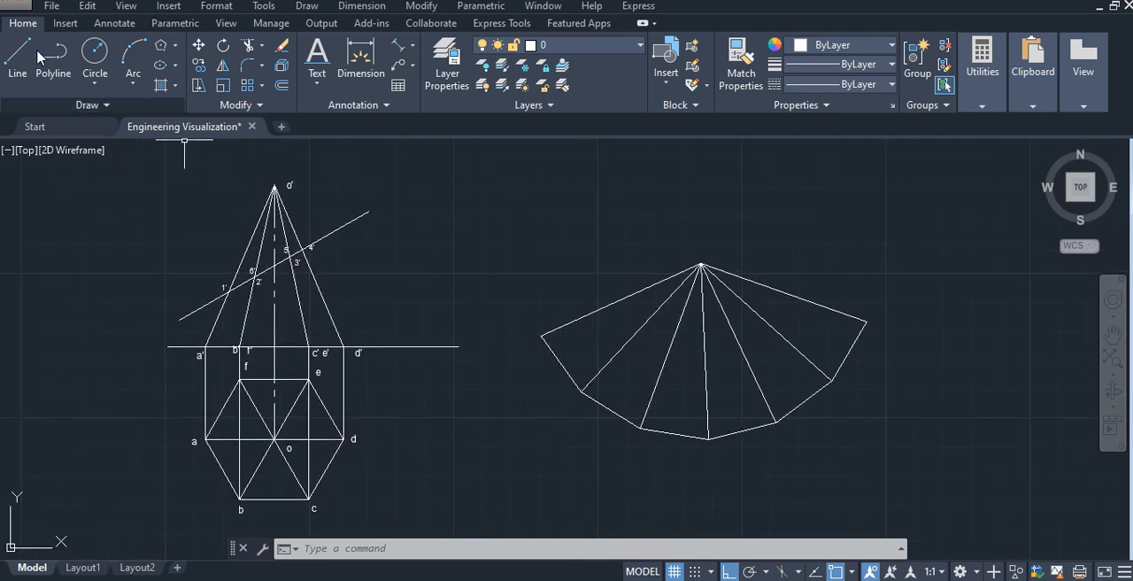
pyautogui.press('Return')
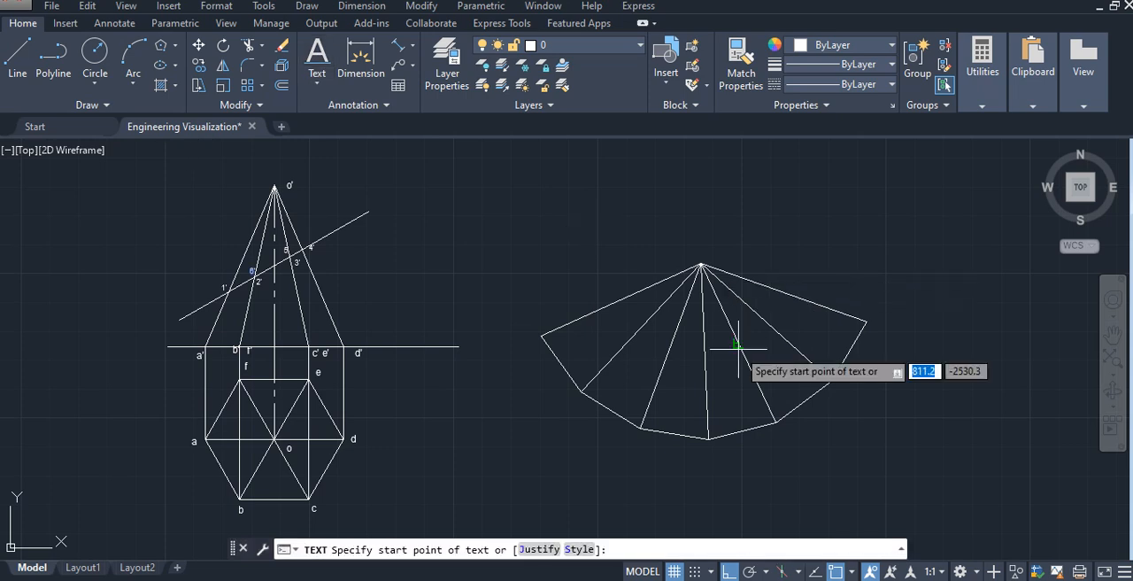
pyautogui.scroll(3, 739, 345)
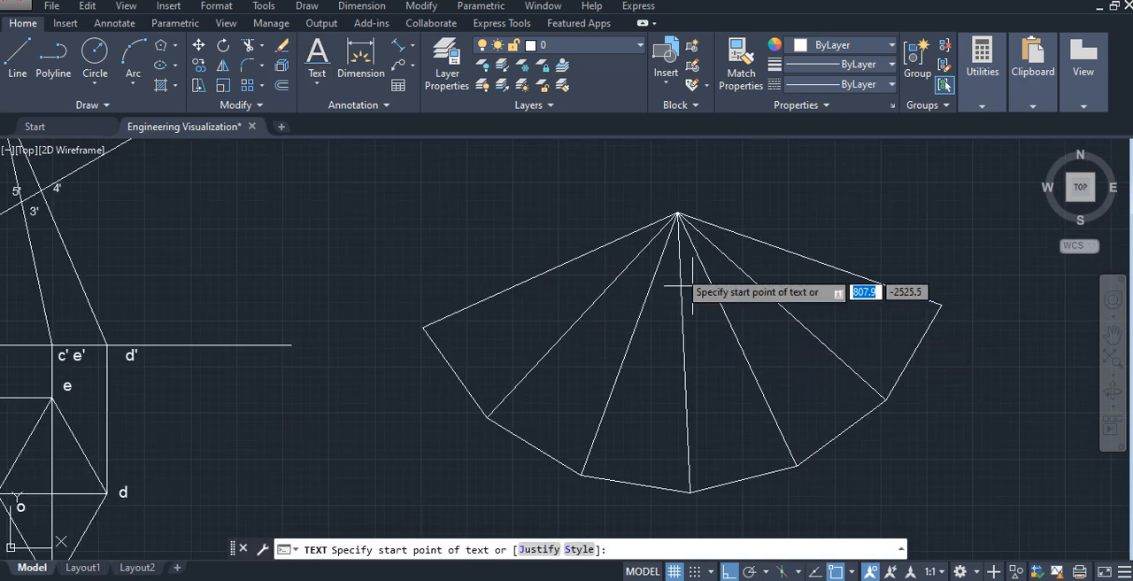
pyautogui.click(675, 189)
pyautogui.press('Return')
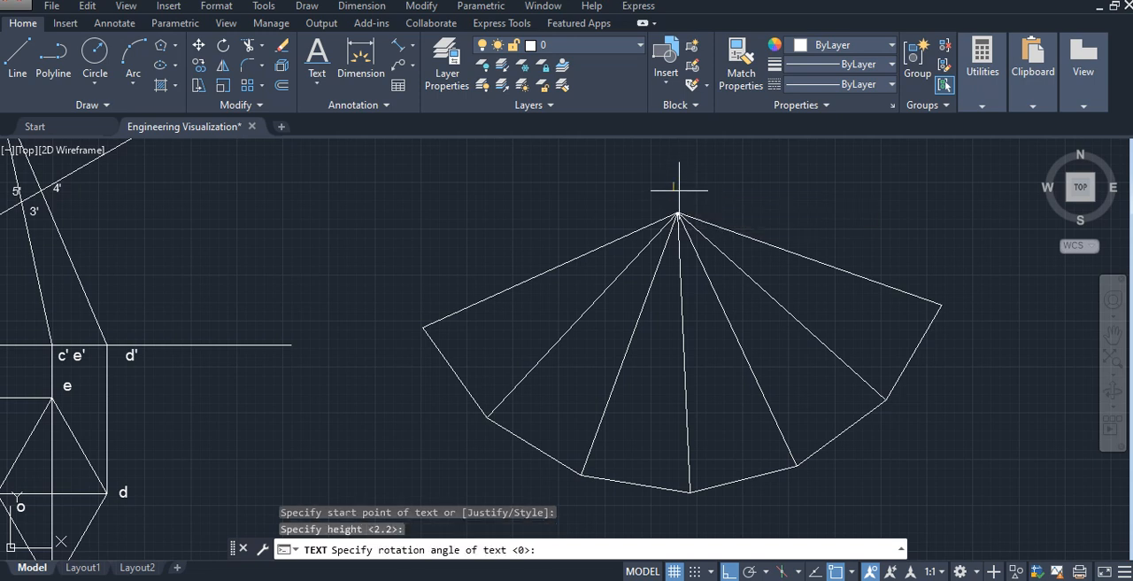
pyautogui.press('Return')
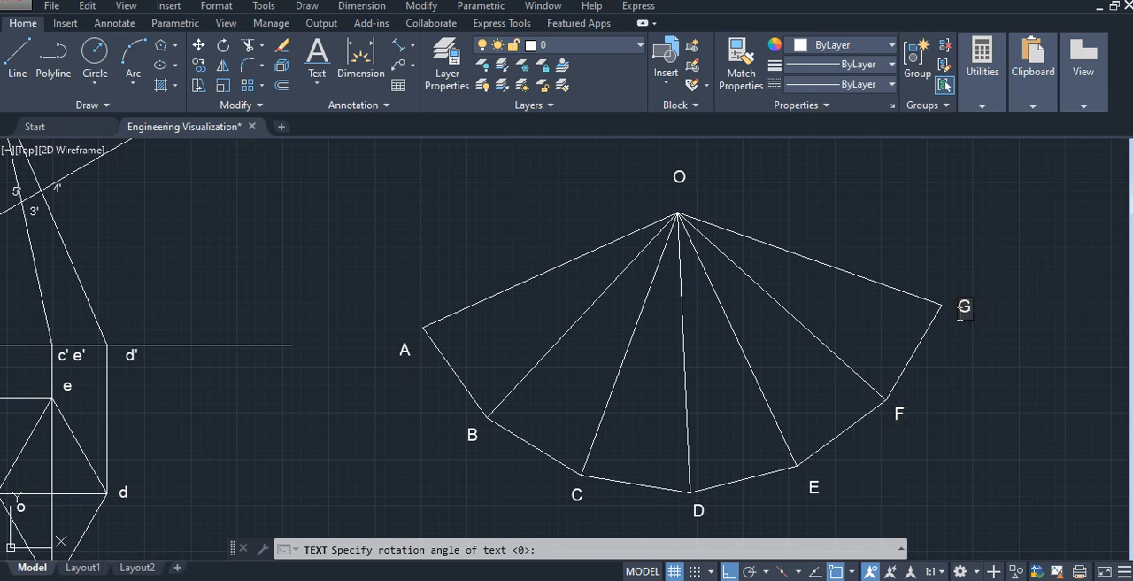
pyautogui.press('Escape')
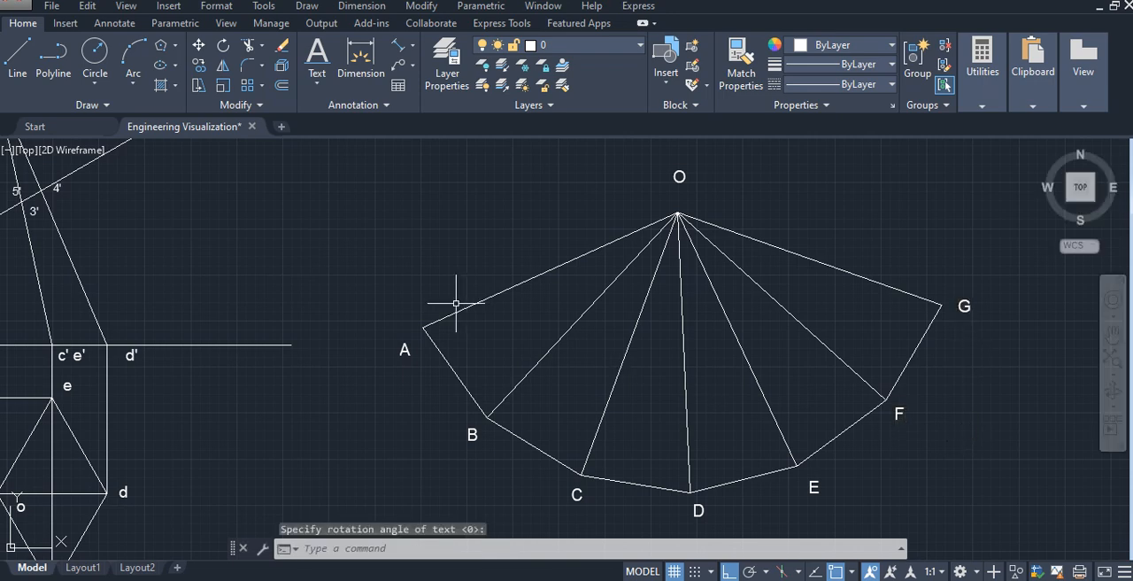
# - Set the current object colour to orange 242,103,34 for the construction lines at the front view's cutting plane
pyautogui.moveTo(366, 317); pyautogui.dragTo(627, 342, button='middle')
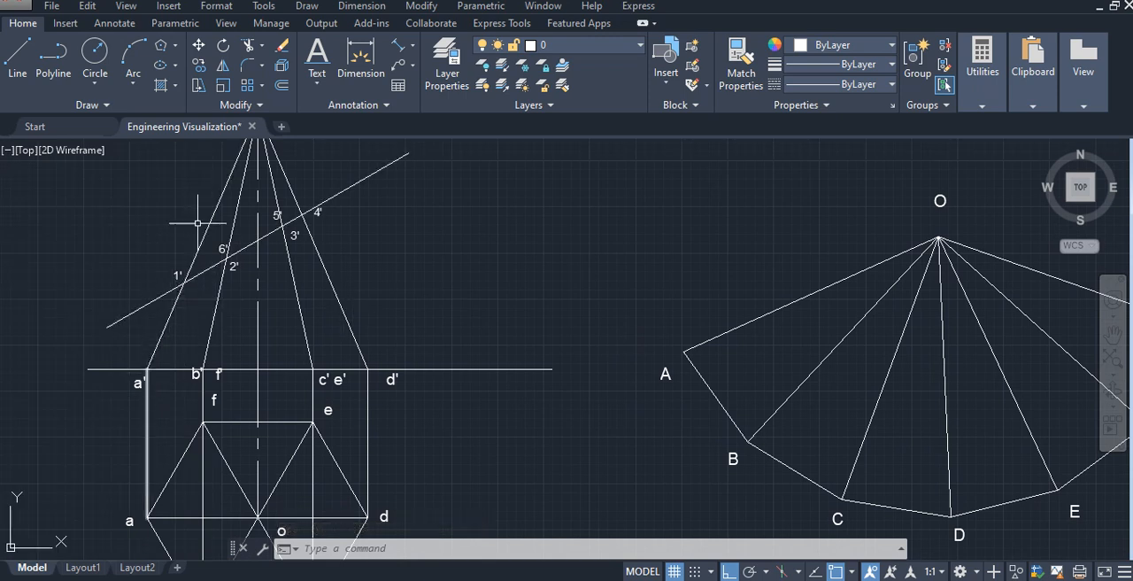
pyautogui.moveTo(197, 223)
pyautogui.mouseDown(button='middle')
pyautogui.moveTo(227, 182)
pyautogui.moveTo(205, 249)
pyautogui.mouseUp(button='middle')
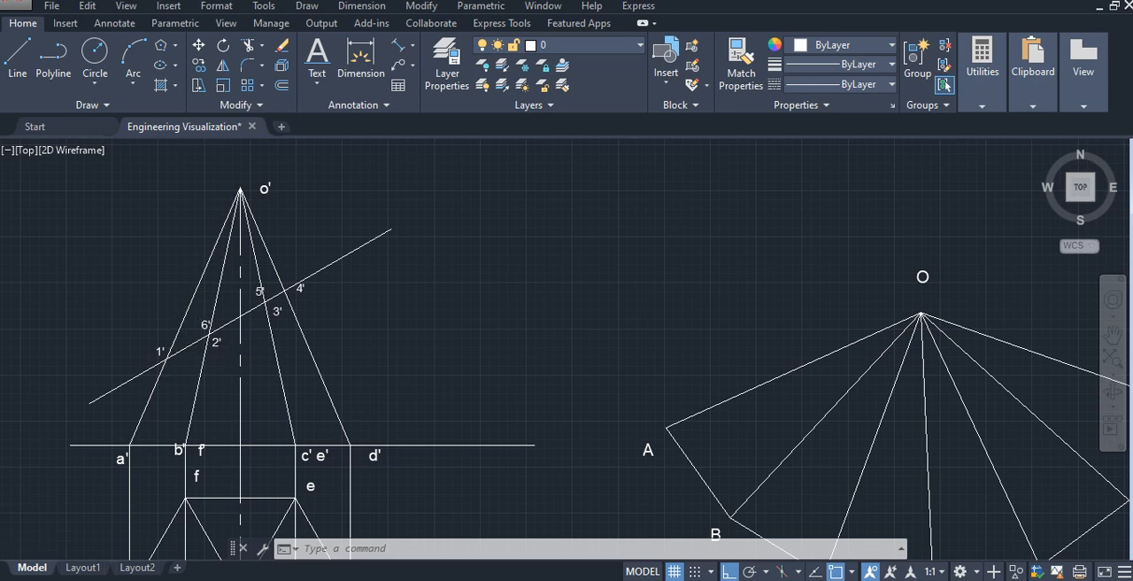
pyautogui.scroll(2, 201, 346)
pyautogui.moveTo(228, 322); pyautogui.dragTo(263, 371, button='middle')
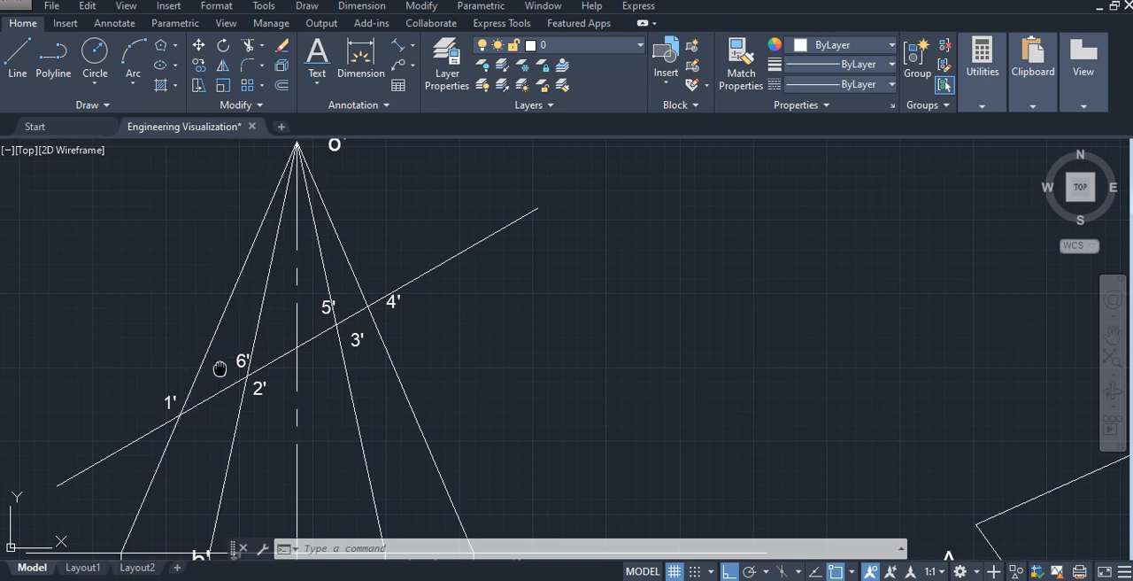
pyautogui.moveTo(218, 367)
pyautogui.mouseDown(button='middle')
pyautogui.moveTo(246, 196)
pyautogui.moveTo(207, 291)
pyautogui.moveTo(208, 265)
pyautogui.mouseUp(button='middle')
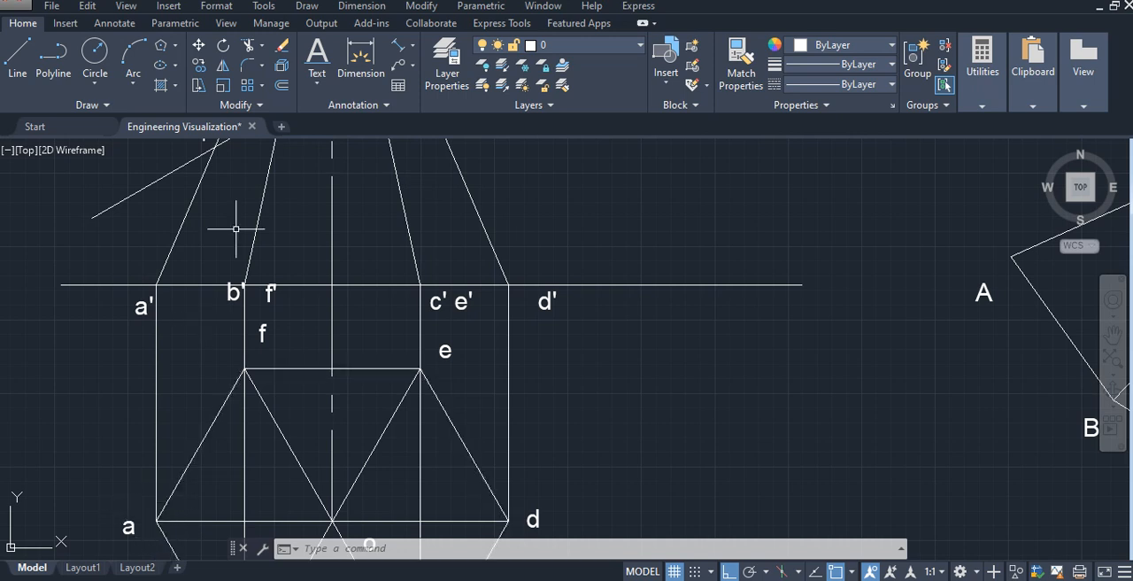
pyautogui.moveTo(262, 207); pyautogui.dragTo(139, 525, button='middle')
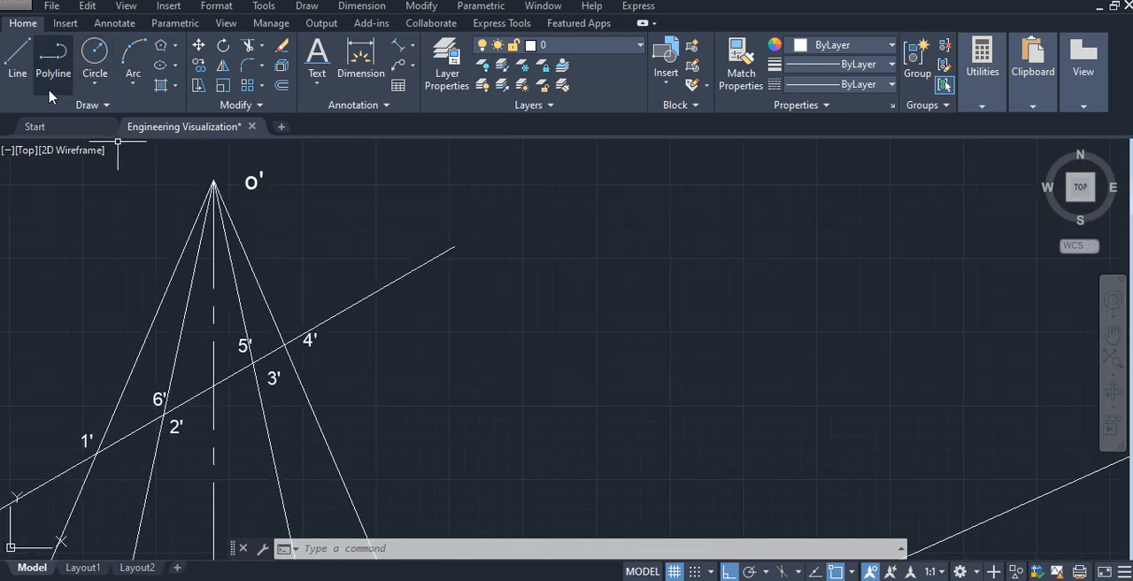
pyautogui.click(841, 46)
pyautogui.click(832, 132)
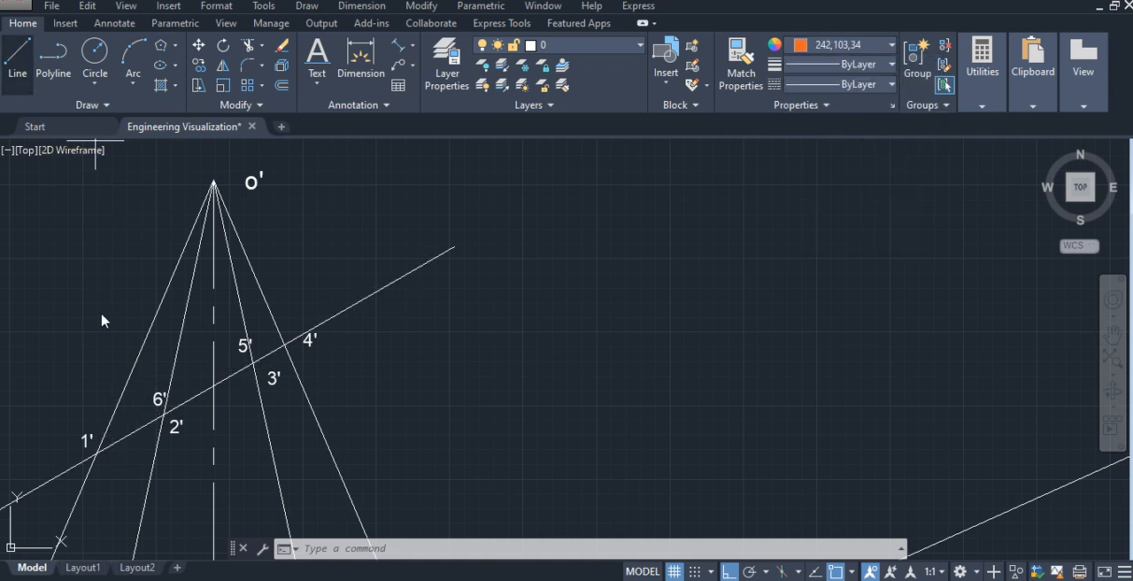
pyautogui.click(18, 53)
pyautogui.click(164, 414)
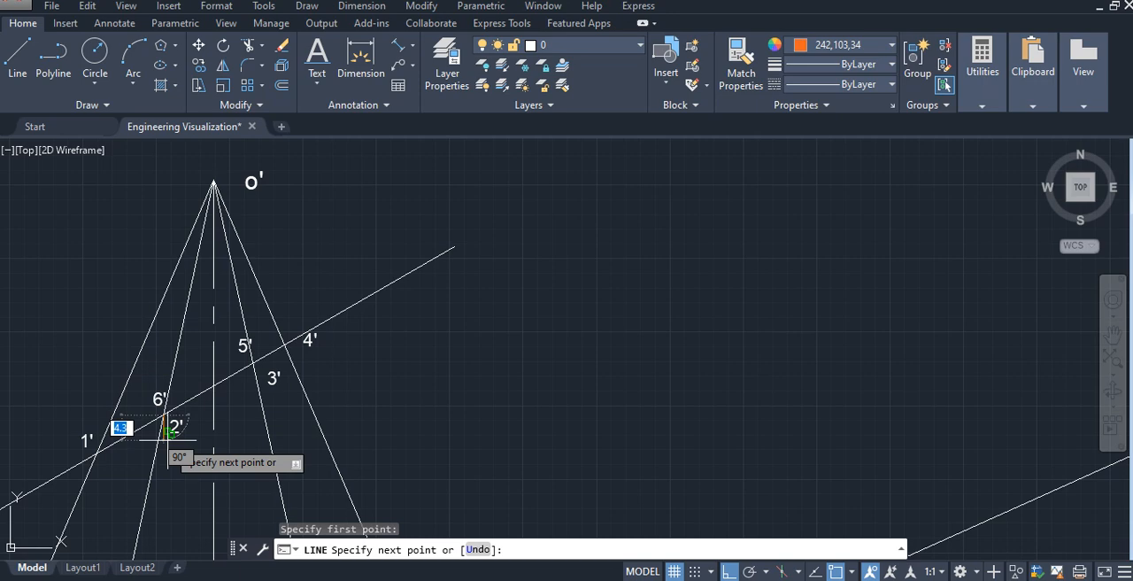
pyautogui.click(728, 571)
pyautogui.click(729, 571)
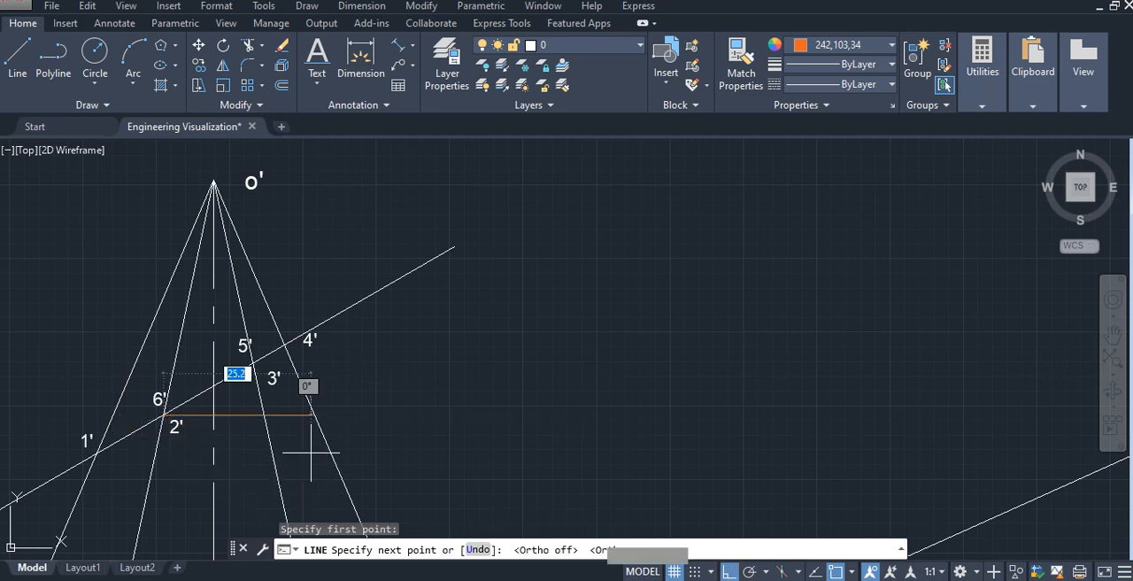
pyautogui.scroll(4, 127, 410)
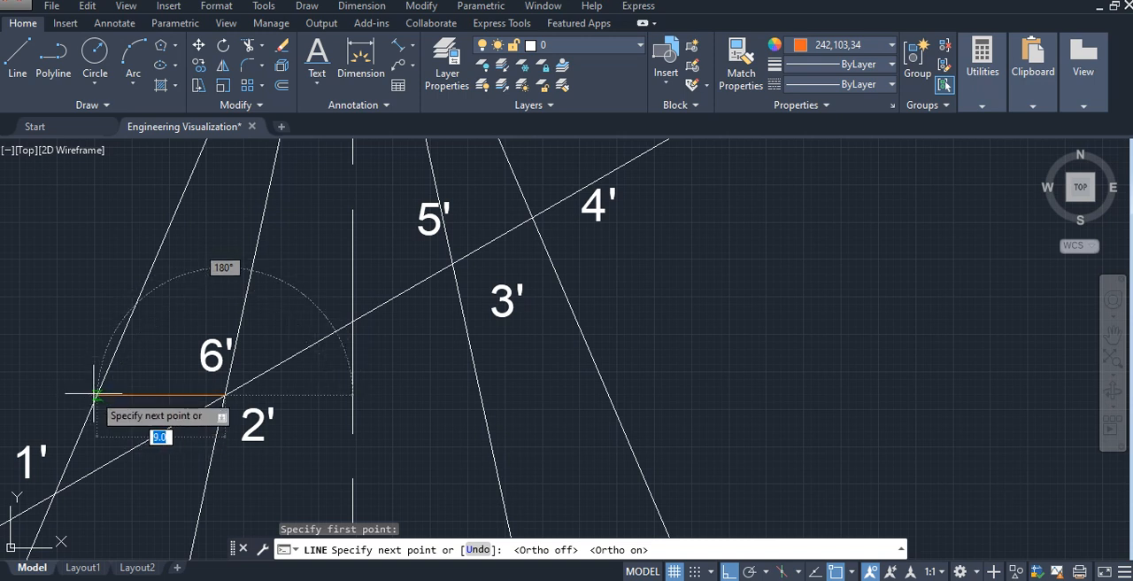
pyautogui.click(98, 393)
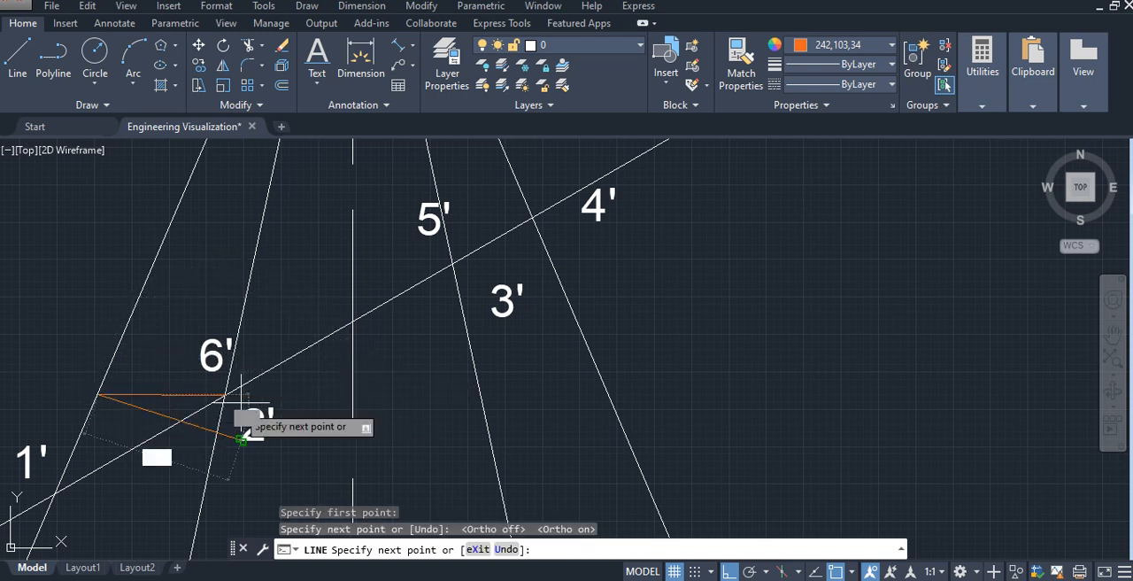
pyautogui.press('Escape')
pyautogui.click(183, 393)
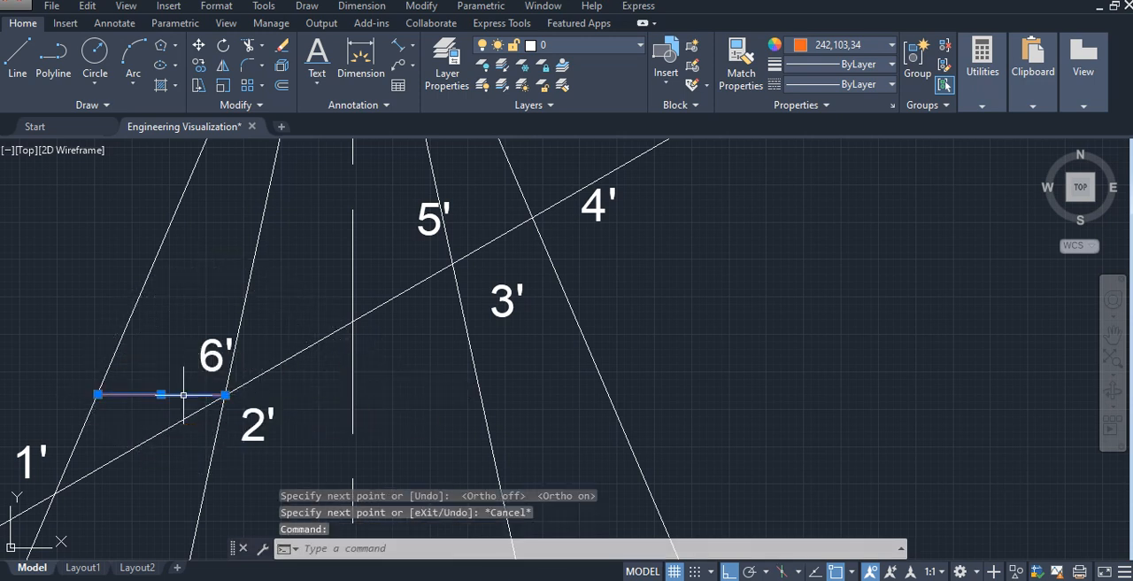
pyautogui.press('Delete')
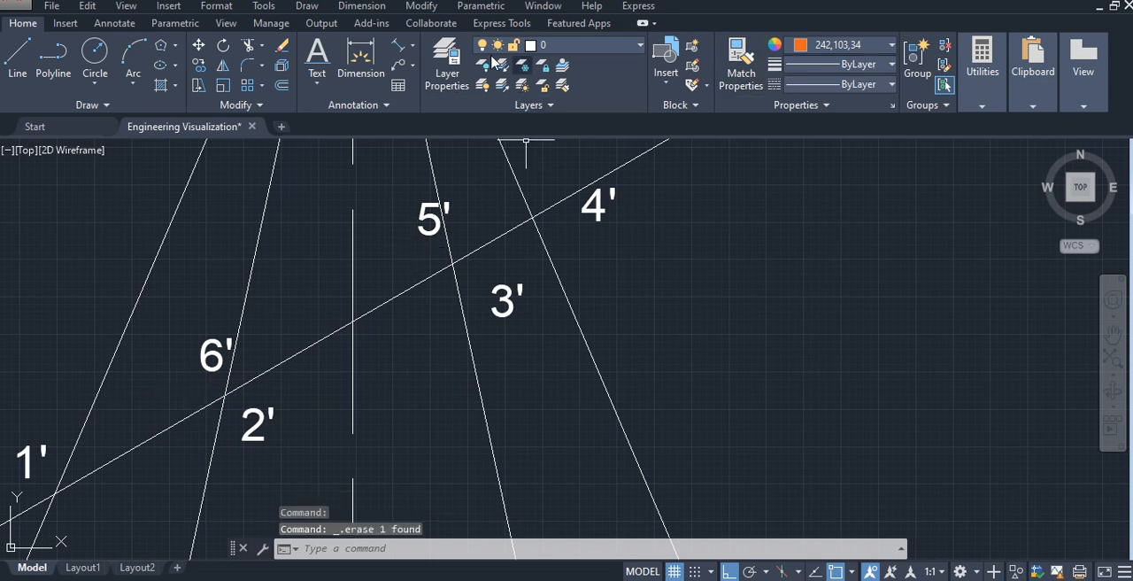
# - Draw horizontal lines from cut points 2'/6' and 3'/5' in the front view leftward past slant edge o'a'
pyautogui.click(18, 55)
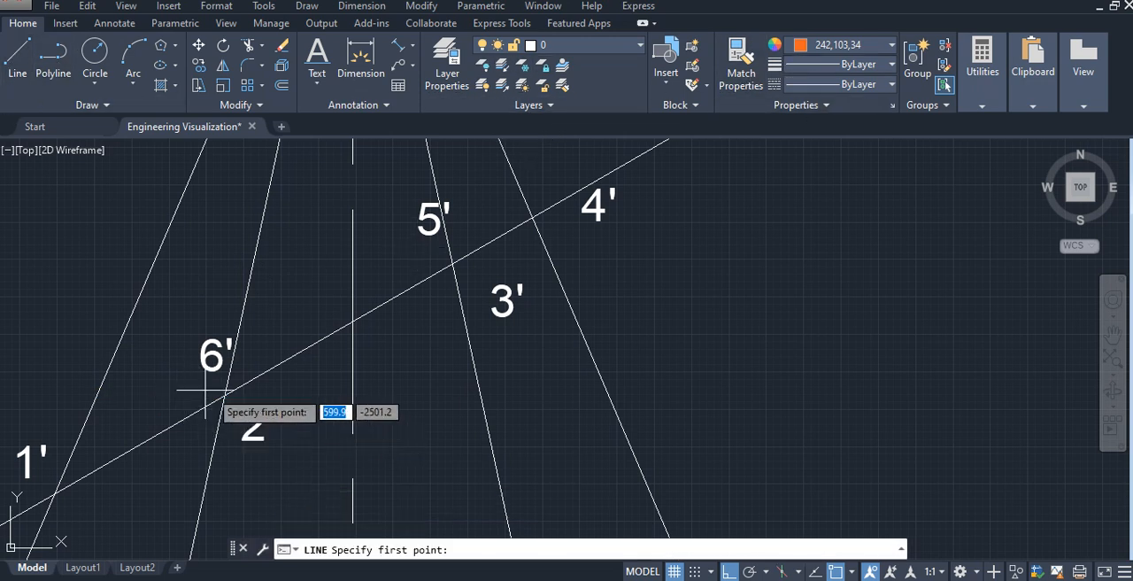
pyautogui.click(226, 393)
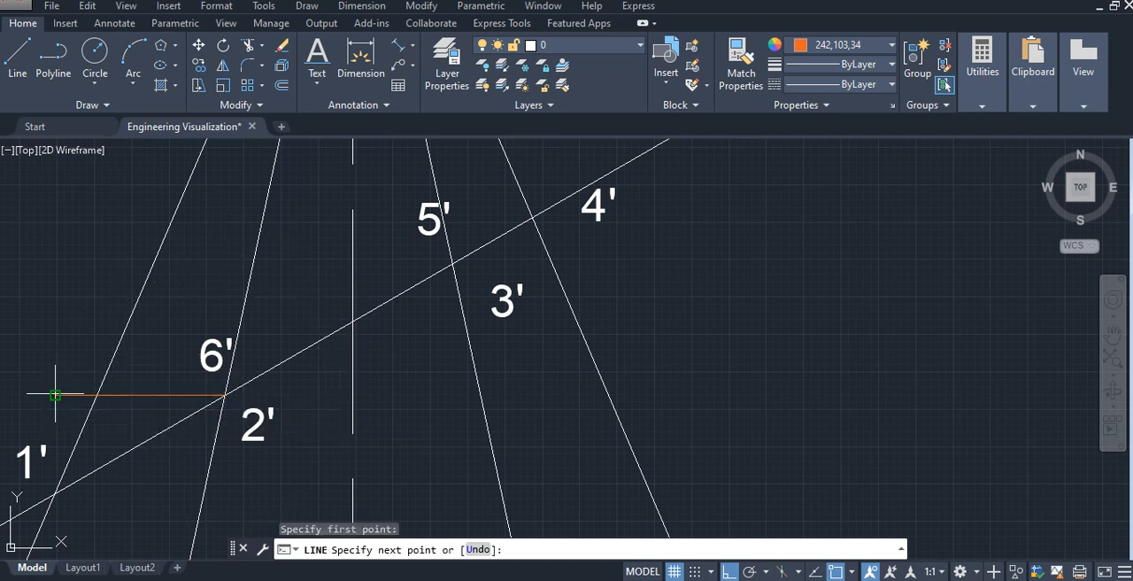
pyautogui.click(55, 394)
pyautogui.press('Escape')
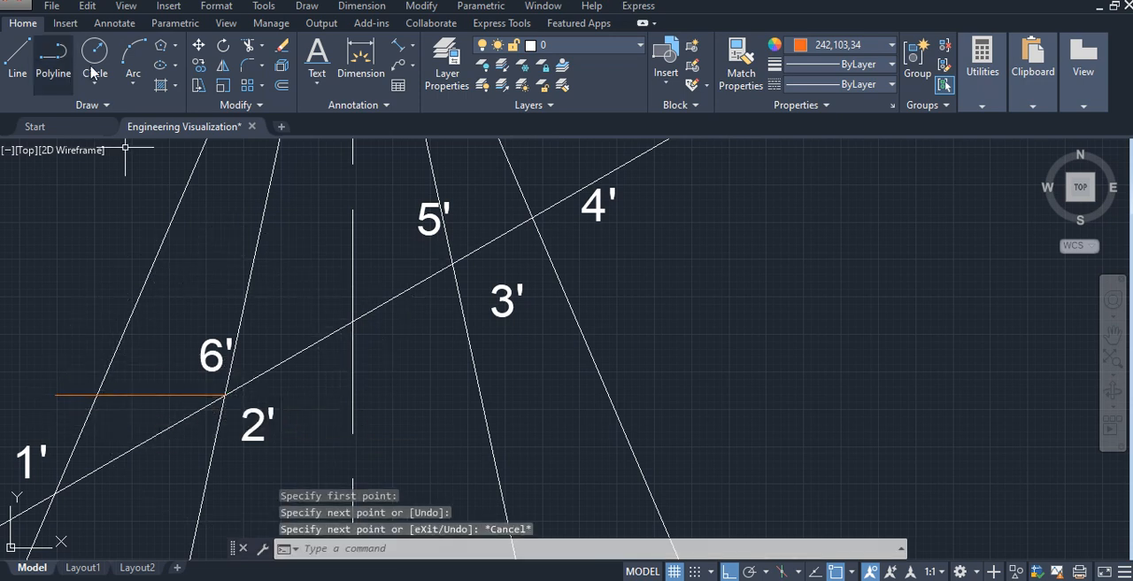
pyautogui.click(16, 60)
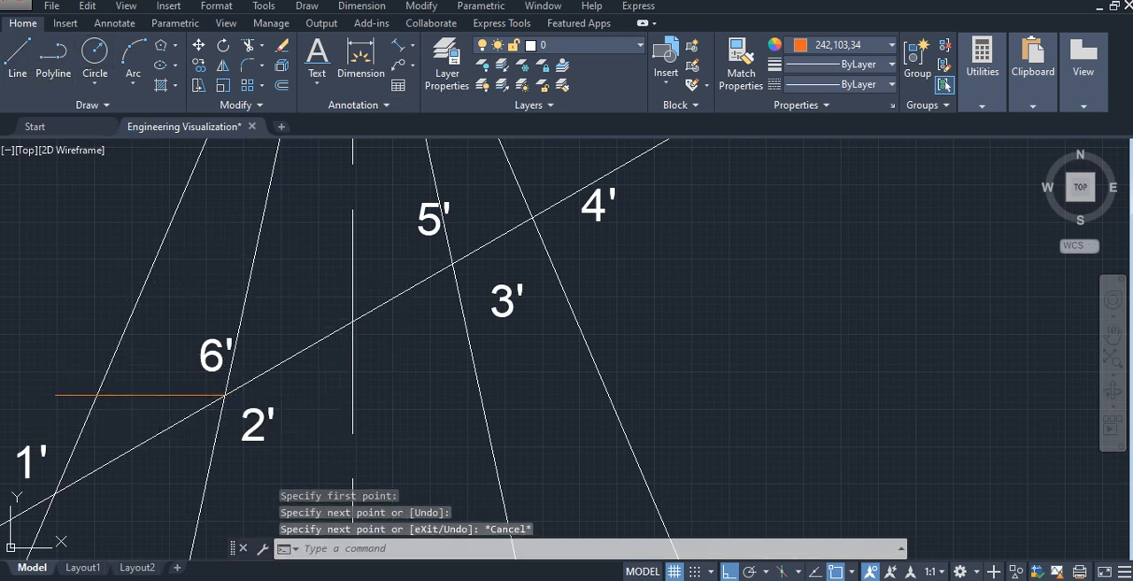
pyautogui.click(452, 262)
pyautogui.click(99, 259)
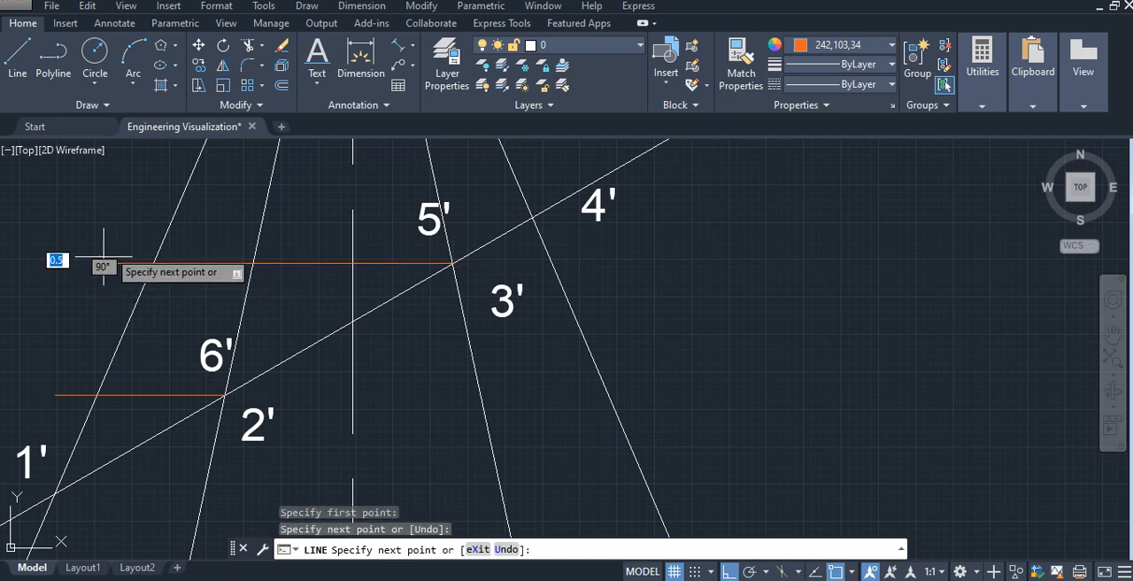
pyautogui.press('Escape')
# - Draw a horizontal line from cut point 4' leftward past slant edge o'a'
pyautogui.rightClick(212, 223)
pyautogui.click(358, 236)
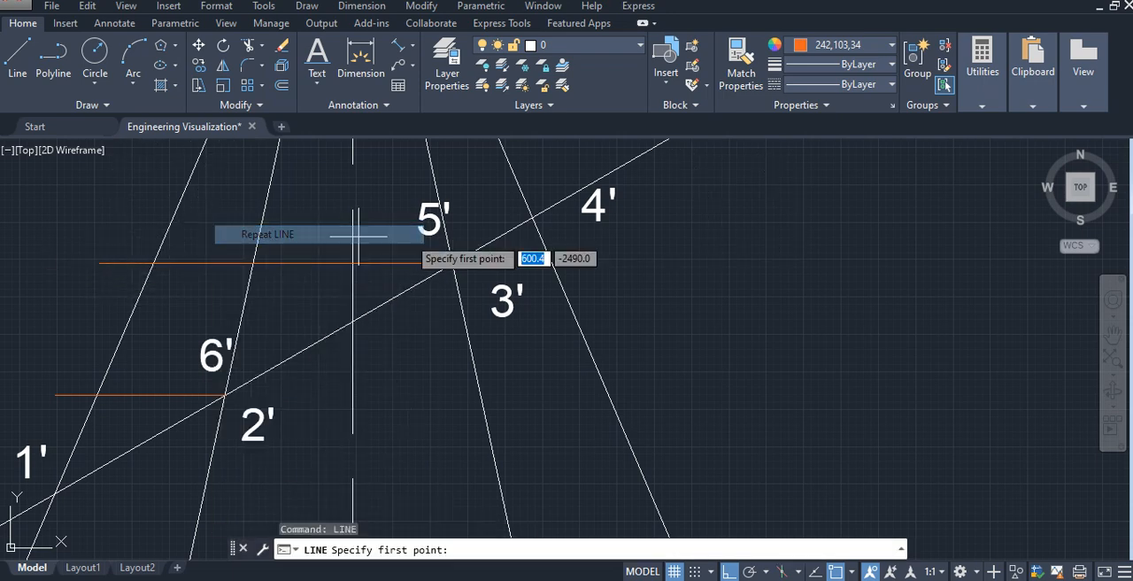
pyautogui.click(532, 216)
pyautogui.click(130, 217)
pyautogui.press('Escape')
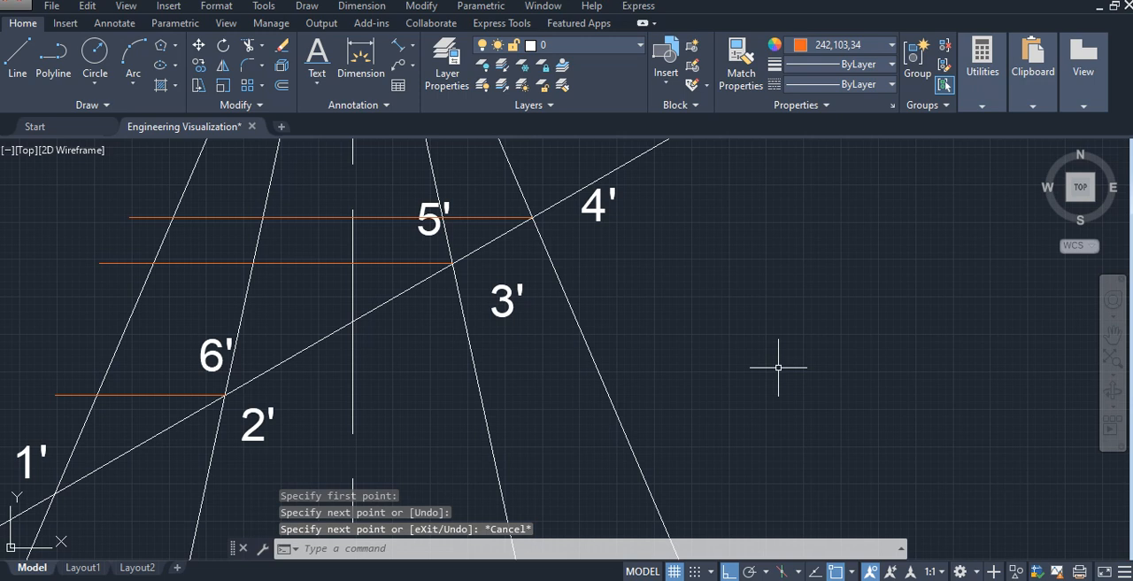
# - Trim the overhanging ends of the three horizontal construction lines at slant edge o'a'
pyautogui.write('TRIM')
pyautogui.press('Return')
pyautogui.press('Return')
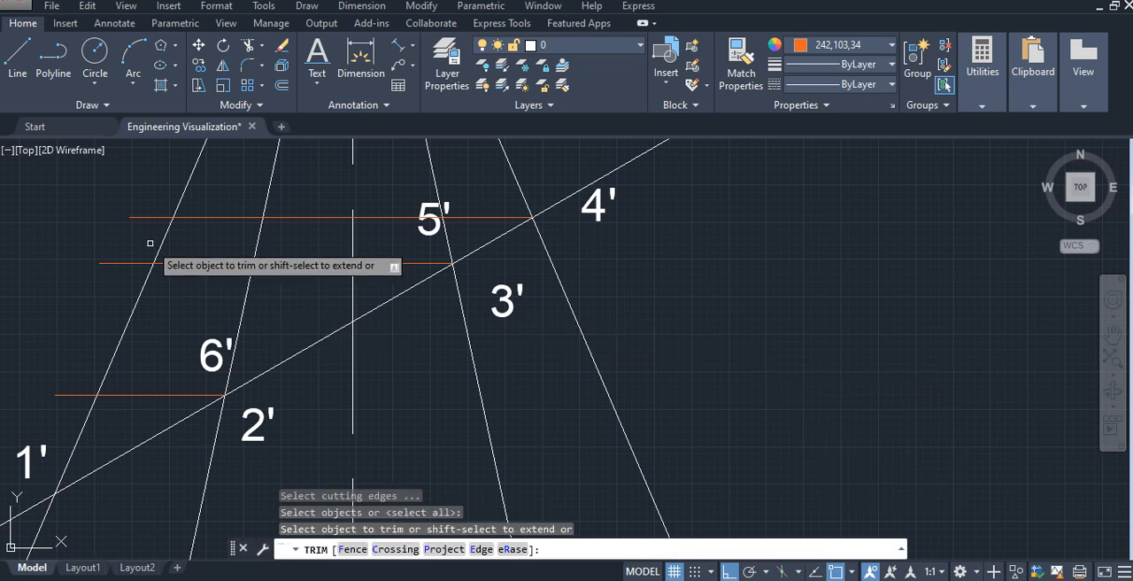
pyautogui.click(144, 218)
pyautogui.click(125, 262)
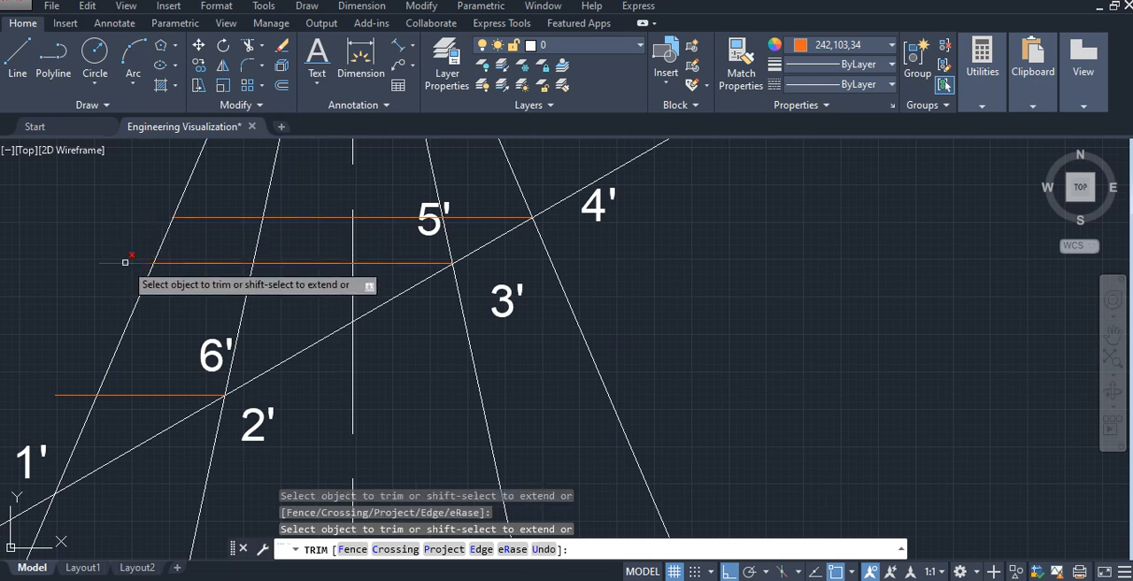
pyautogui.click(77, 388)
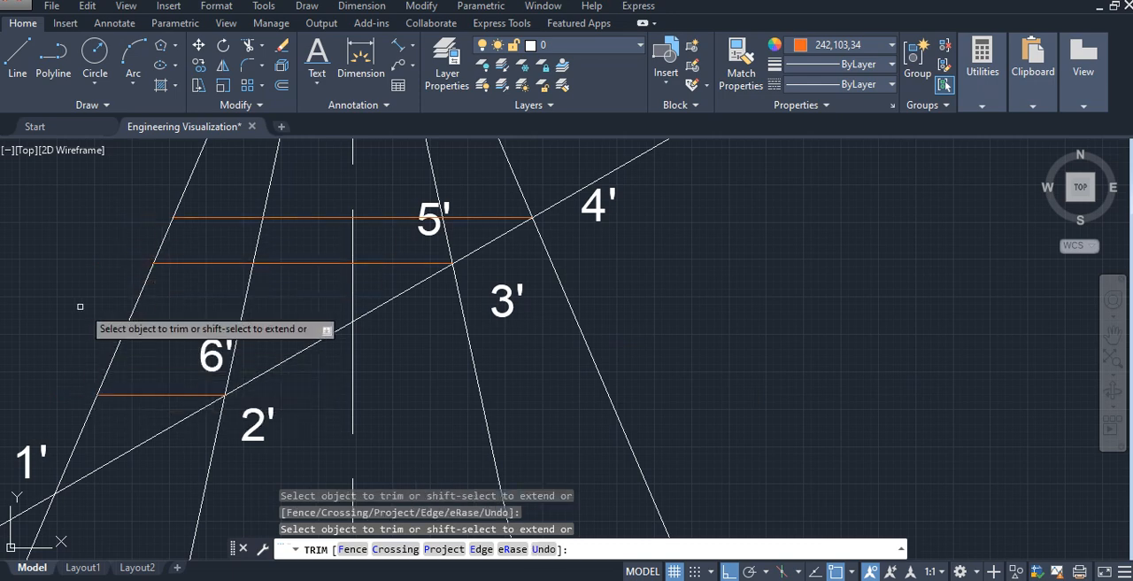
pyautogui.scroll(-2, 106, 306)
pyautogui.press('Escape')
# - Draw a circle centred on the front view's apex o' passing through cut point 1'
pyautogui.scroll(-2, 180, 281)
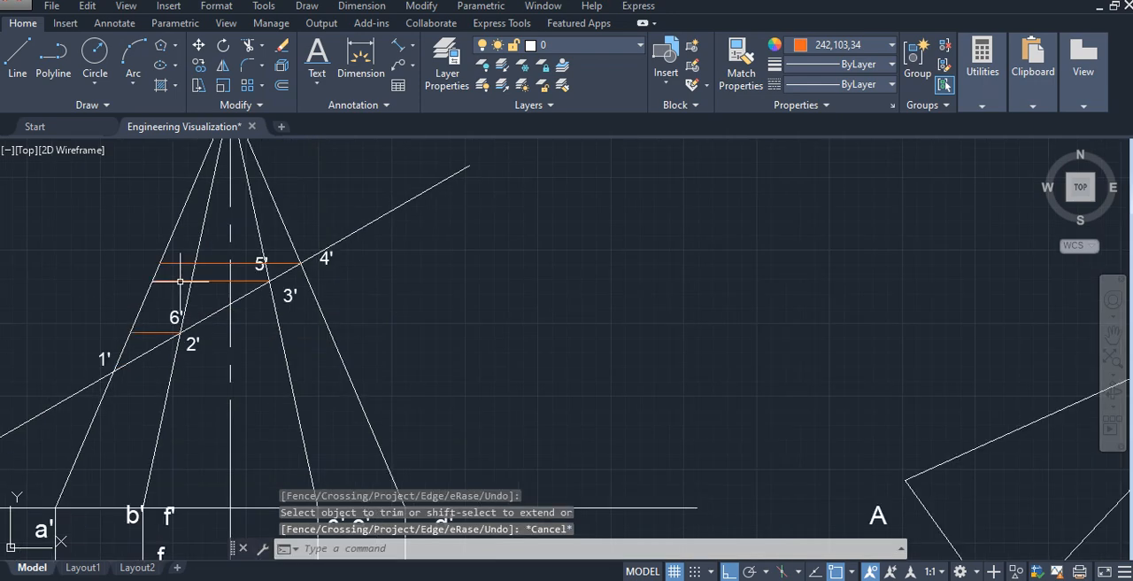
pyautogui.scroll(-2, 465, 325)
pyautogui.moveTo(505, 378)
pyautogui.mouseDown(button='middle')
pyautogui.moveTo(577, 354)
pyautogui.moveTo(561, 321)
pyautogui.mouseUp(button='middle')
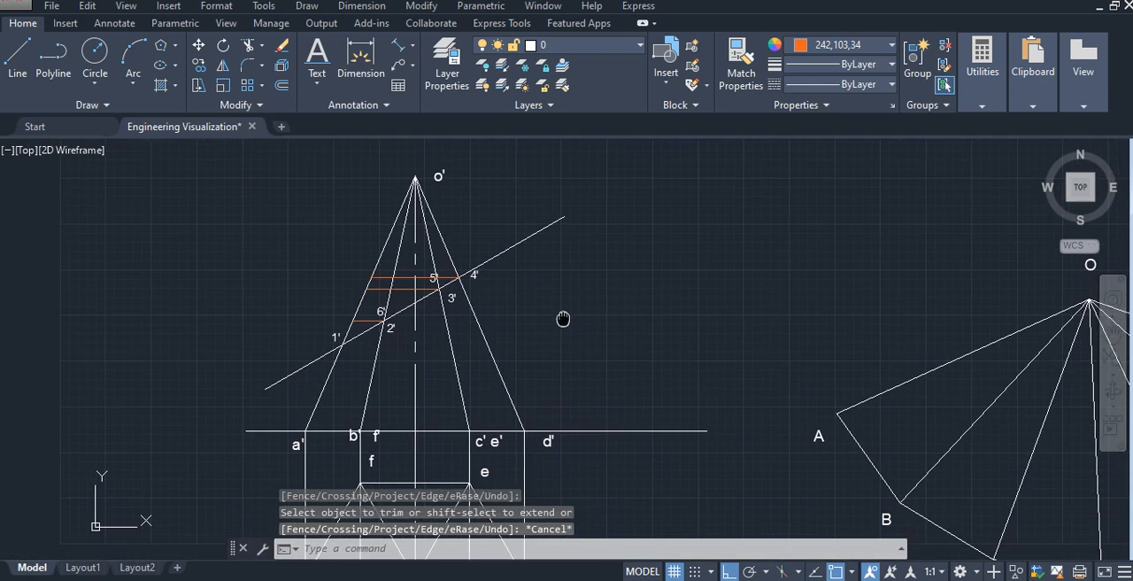
pyautogui.click(95, 53)
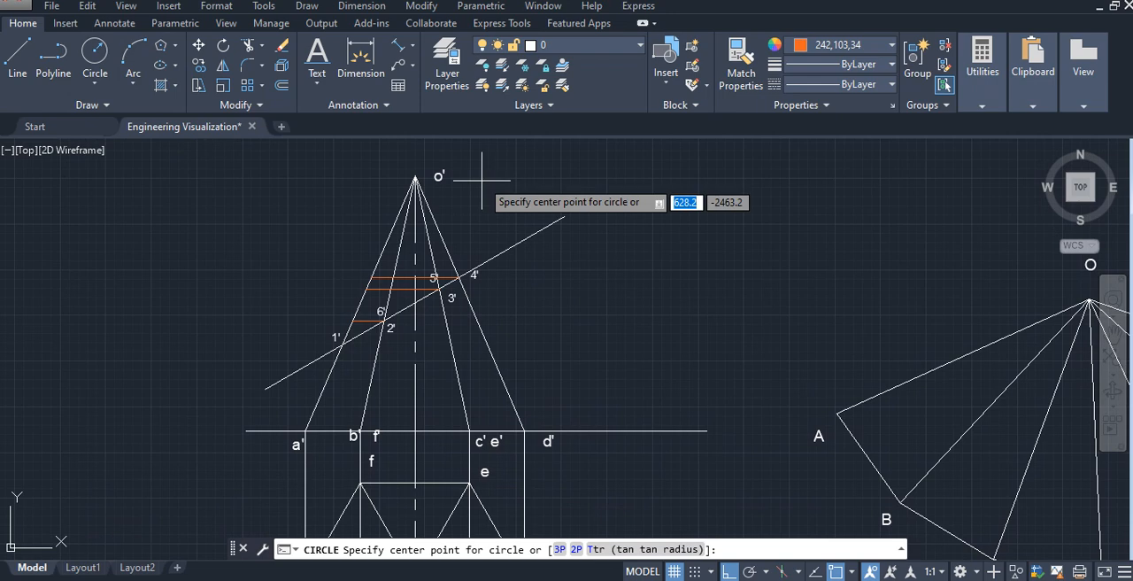
pyautogui.click(415, 176)
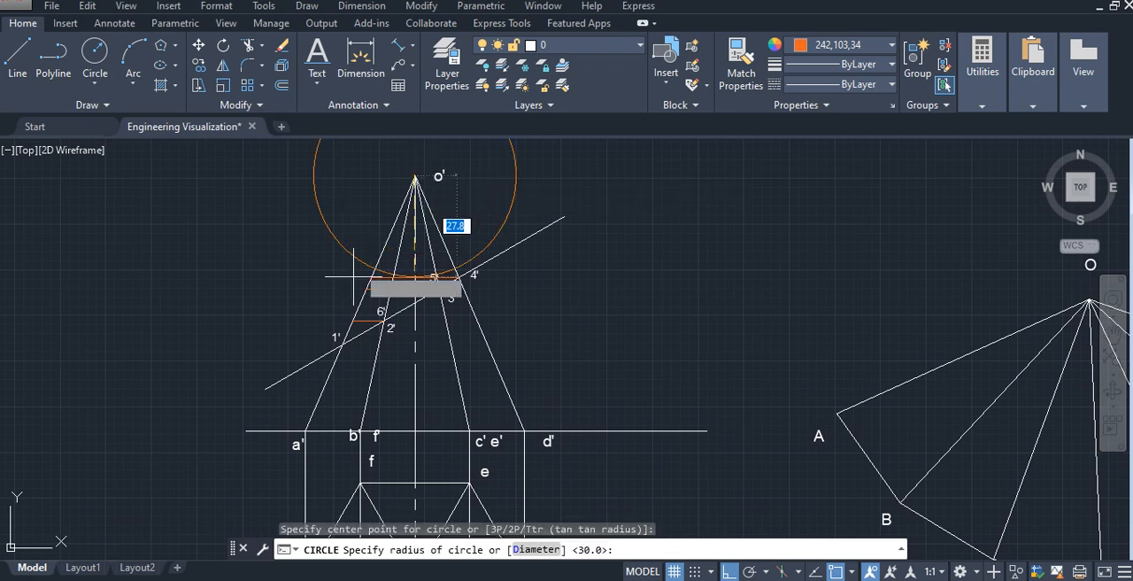
pyautogui.click(343, 342)
# - Move the construction circle by its centre from o' to the development's apex O
pyautogui.scroll(-3, 535, 289)
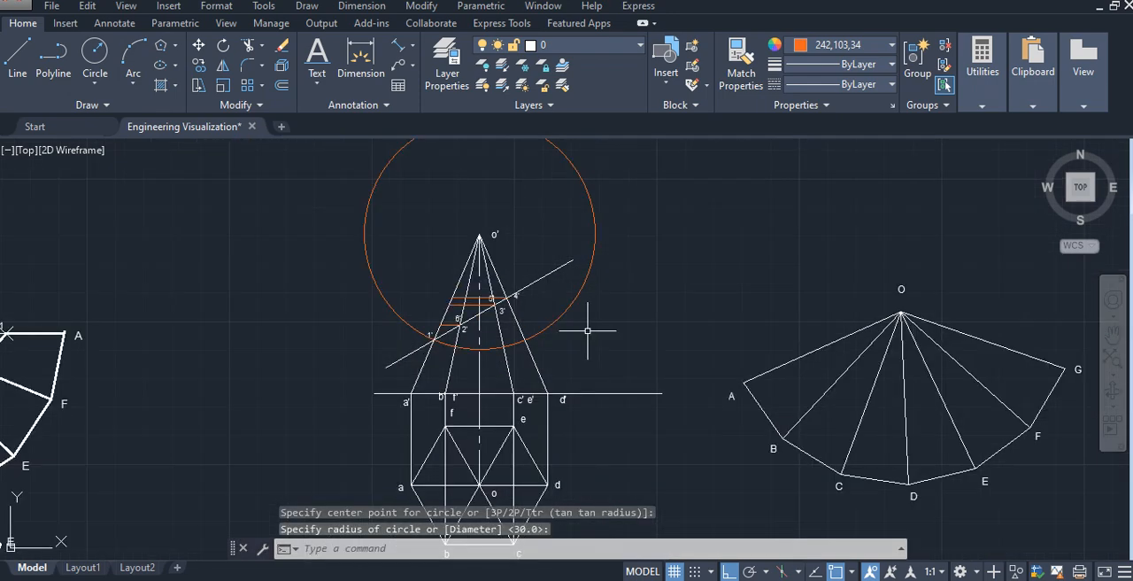
pyautogui.scroll(1, 484, 279)
pyautogui.click(471, 215)
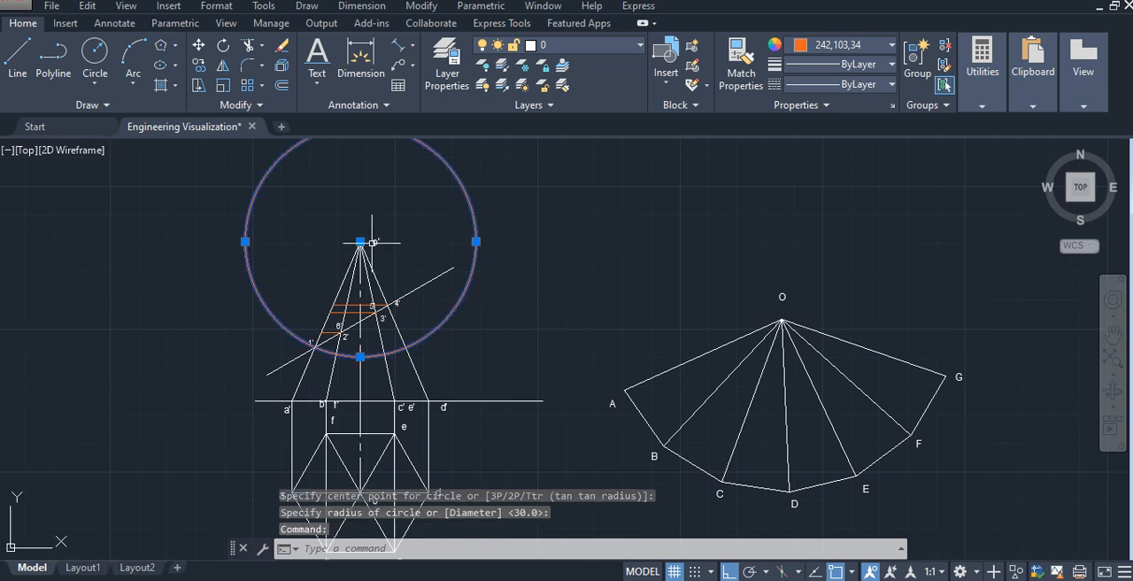
pyautogui.click(360, 240)
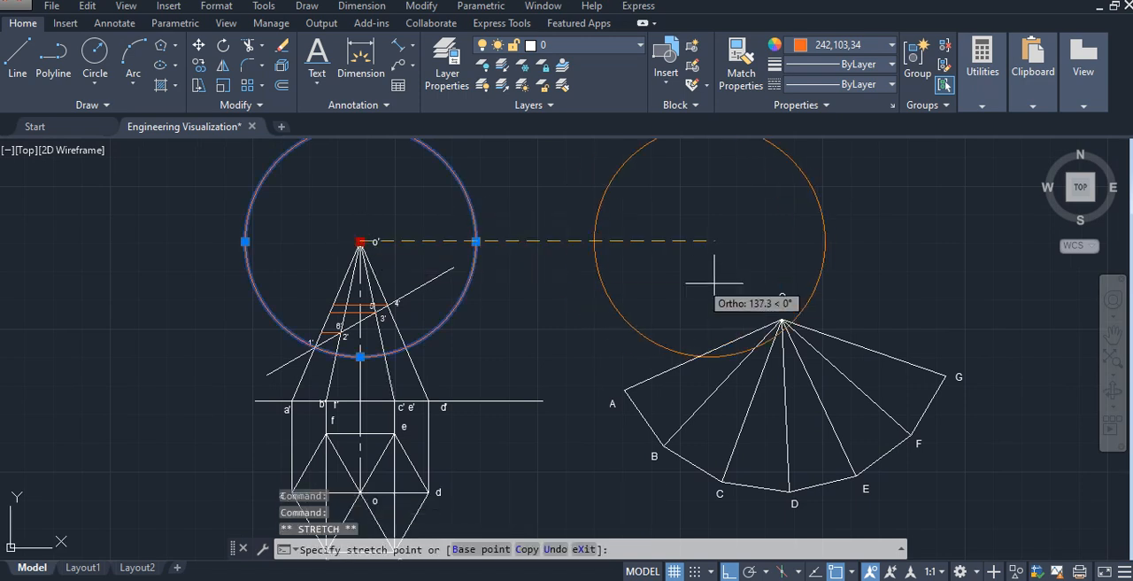
pyautogui.click(781, 319)
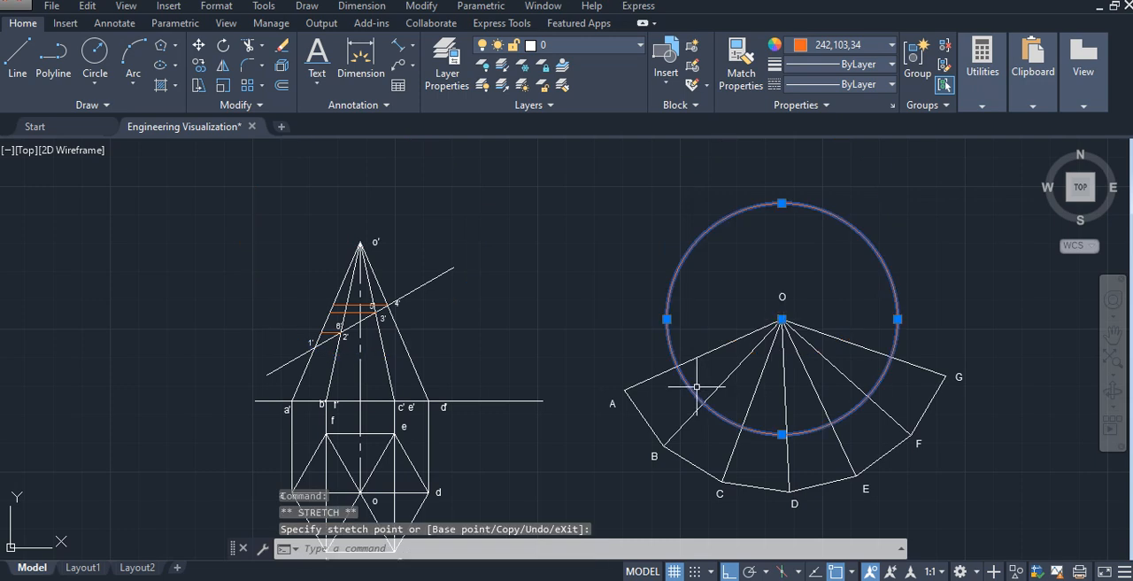
pyautogui.scroll(2, 696, 385)
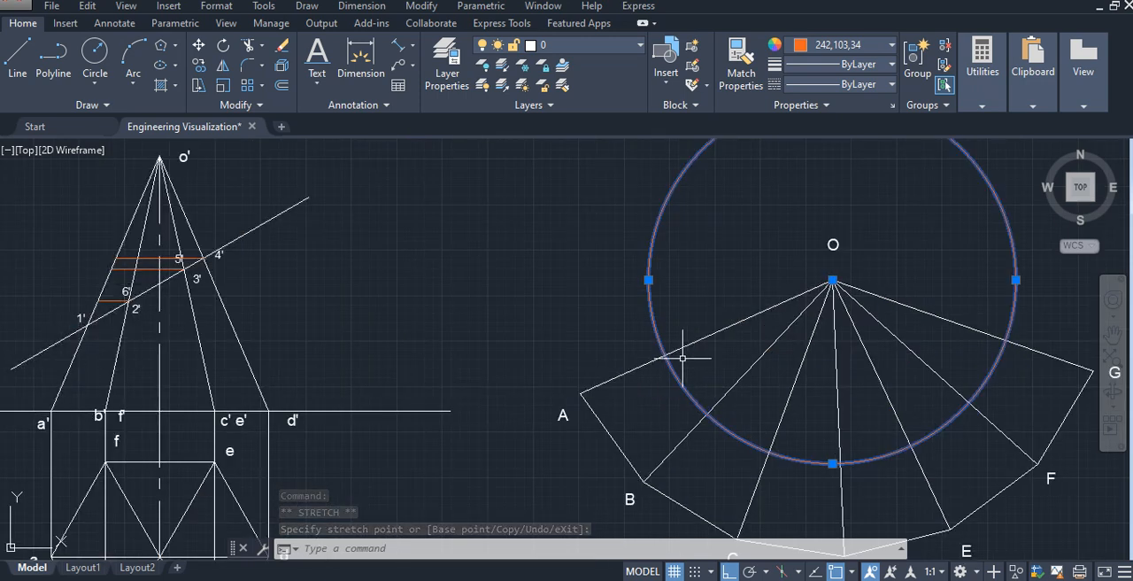
pyautogui.moveTo(746, 381); pyautogui.dragTo(676, 369, button='middle')
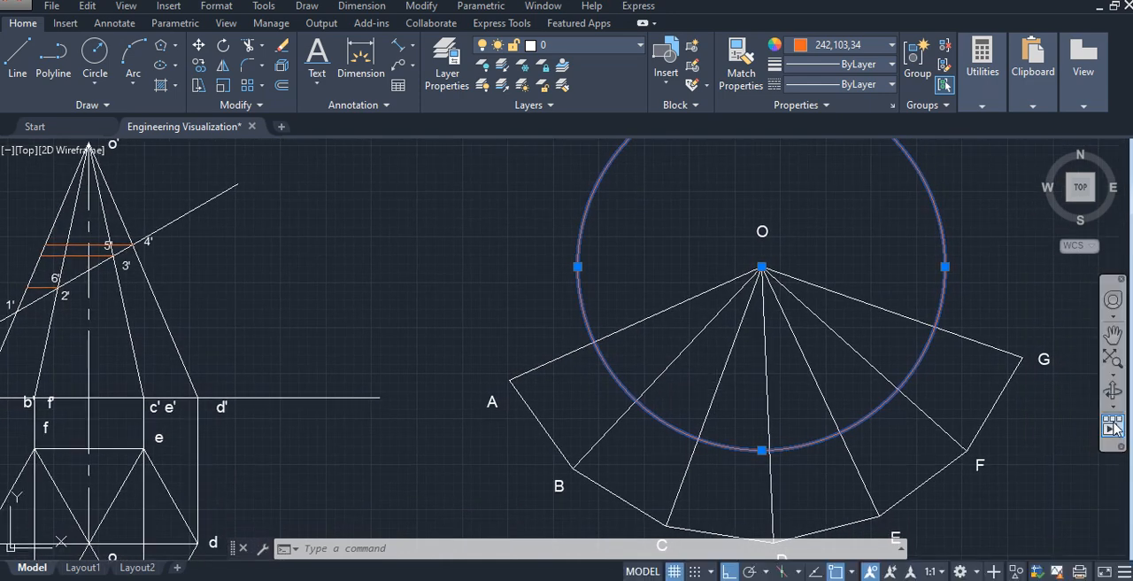
pyautogui.press('Escape')
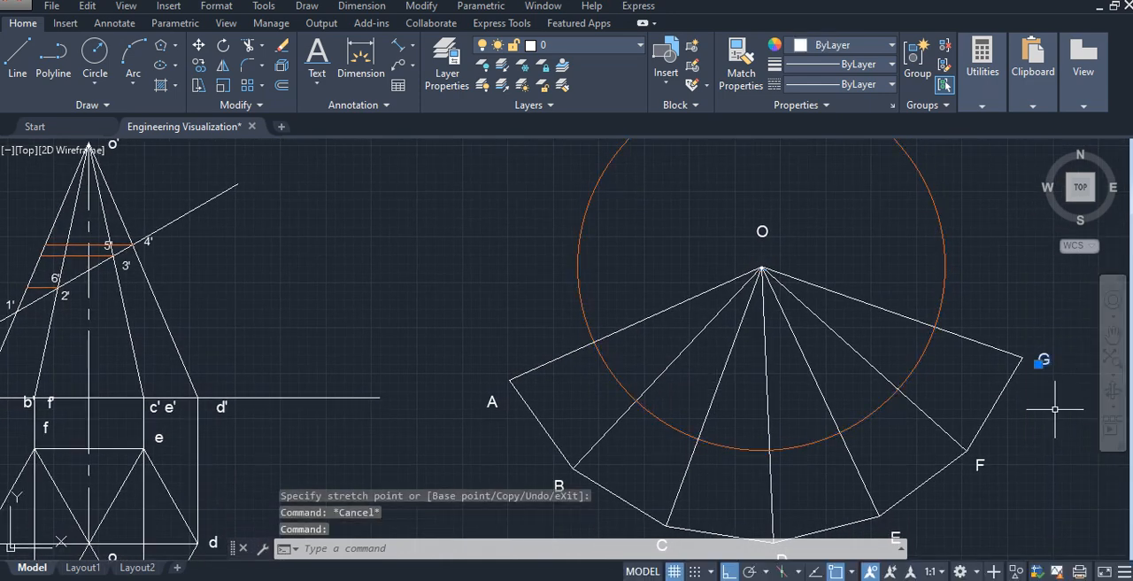
# - Erase the development's label G and put a copy of label A in its place
pyautogui.press('Delete')
pyautogui.click(486, 405)
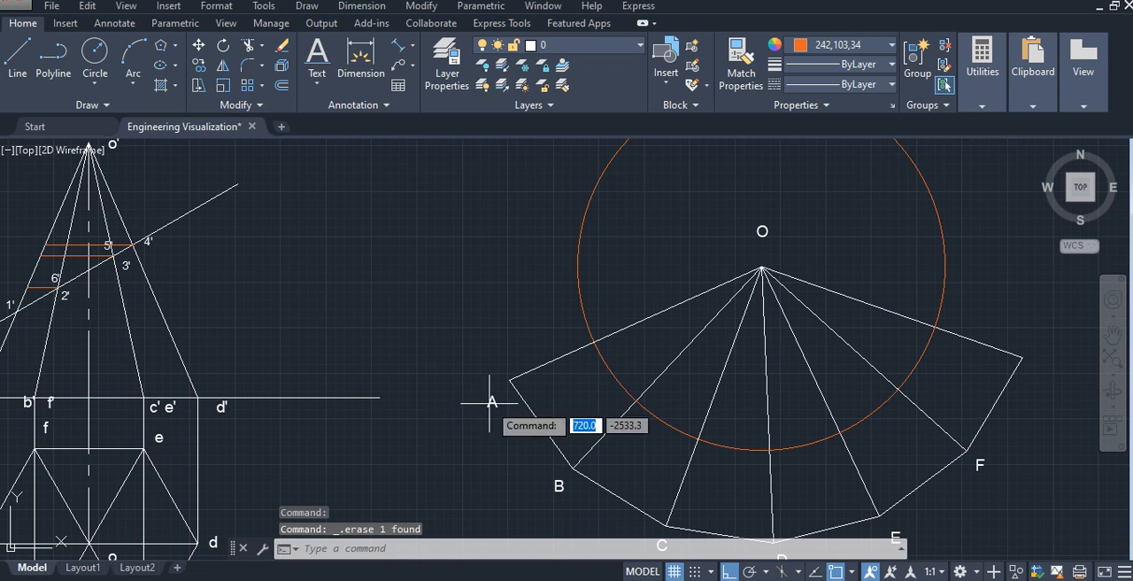
pyautogui.hotkey('ctrl', 'c')
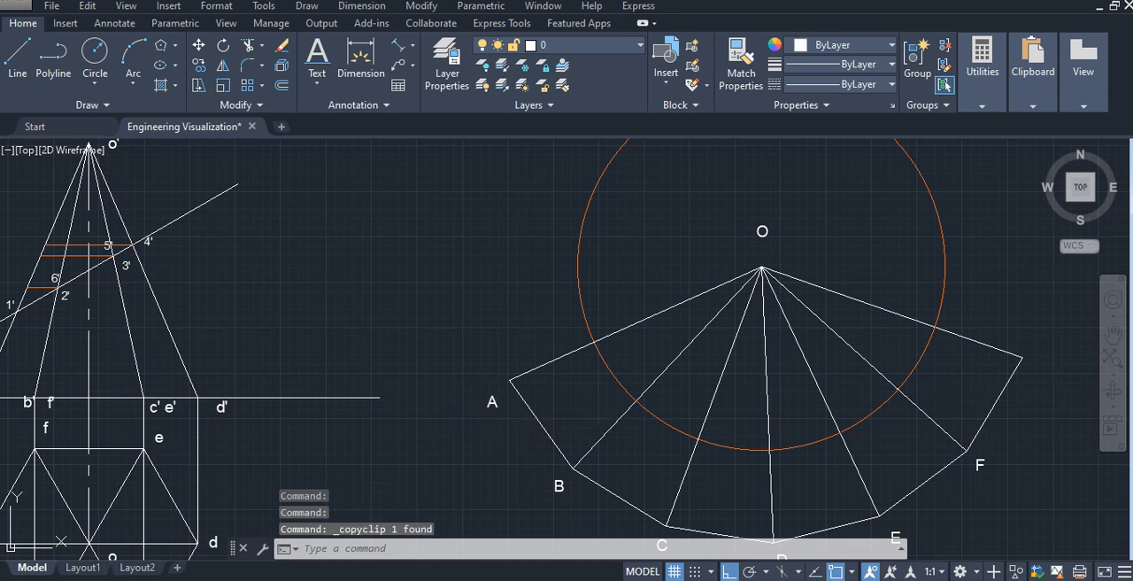
pyautogui.hotkey('ctrl', 'v')
pyautogui.click(1038, 382)
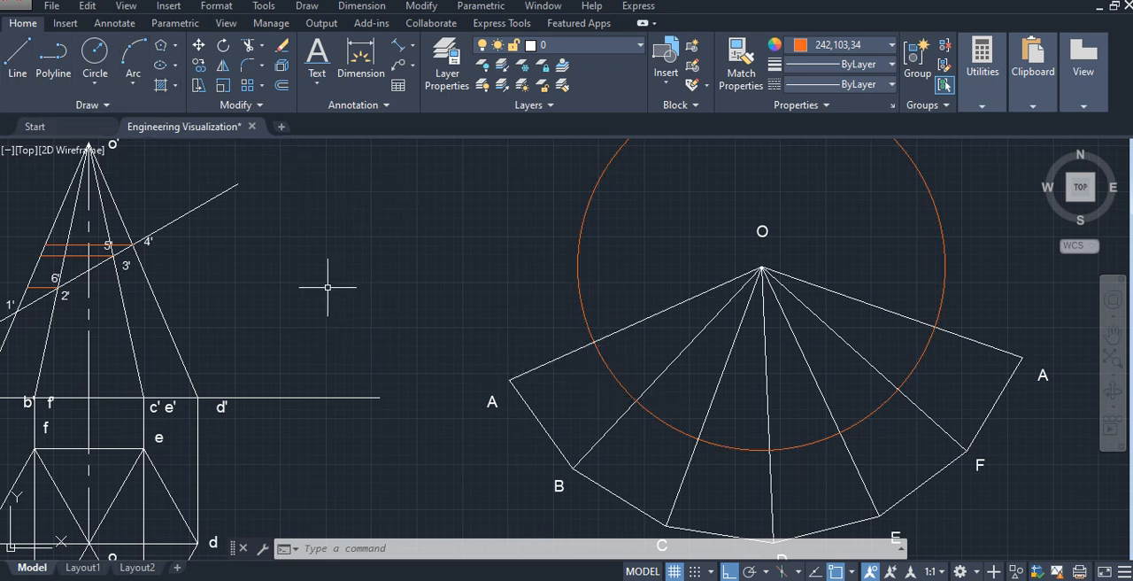
# - Place points where the construction circle crosses the development's two outer OA edges
pyautogui.write('POINT')
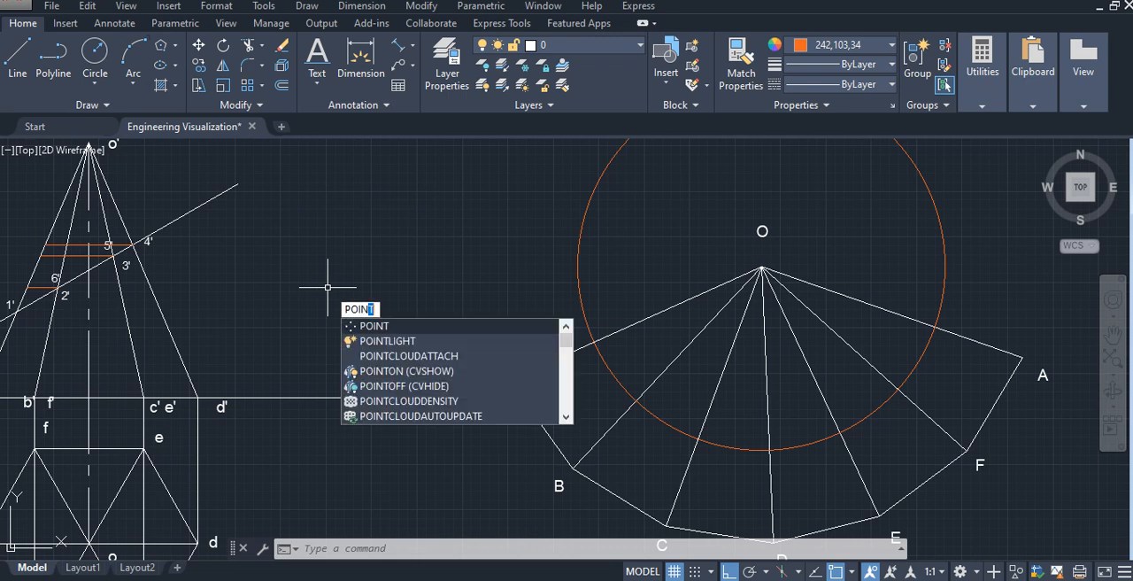
pyautogui.press('Return')
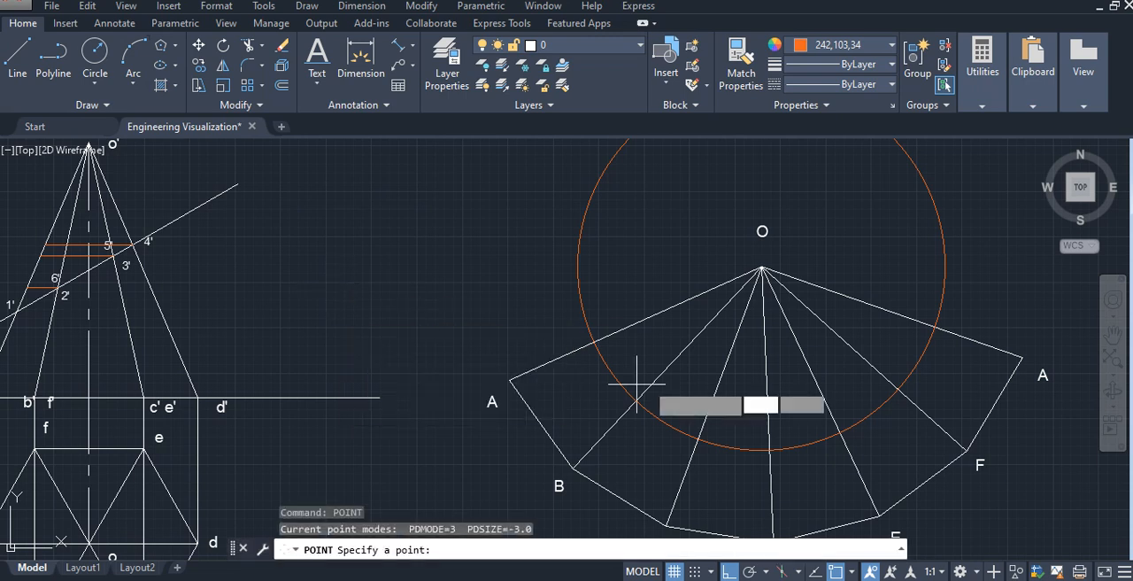
pyautogui.click(594, 338)
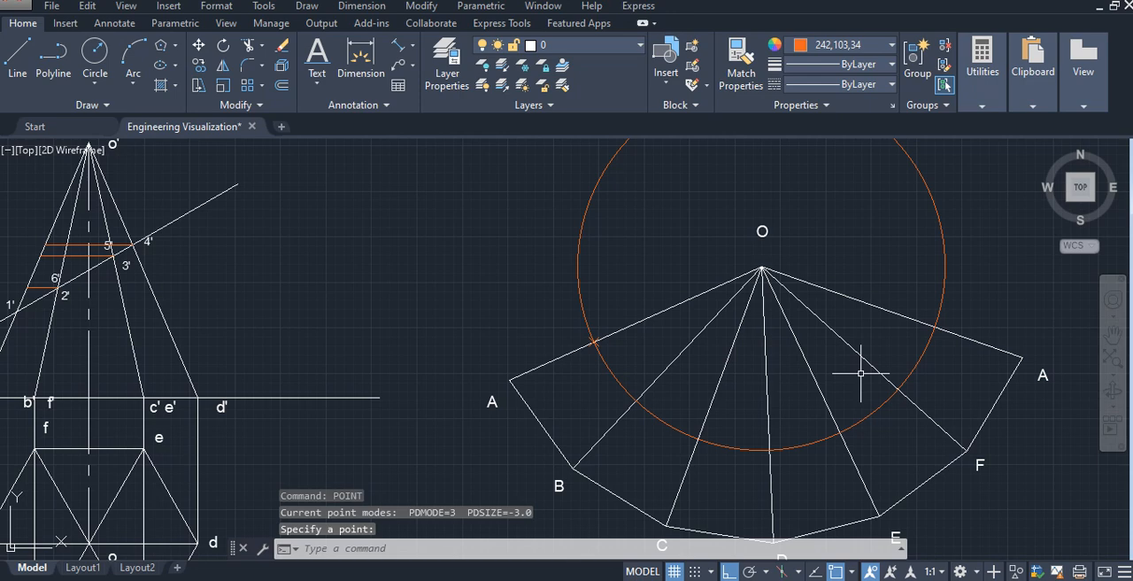
pyautogui.rightClick(675, 228)
pyautogui.click(713, 232)
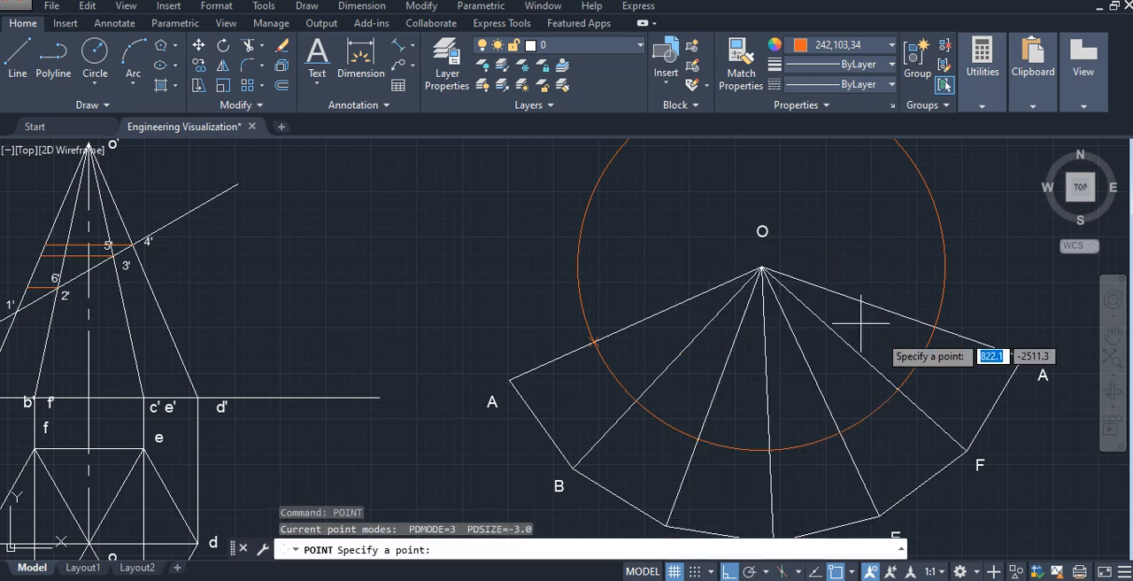
pyautogui.click(936, 327)
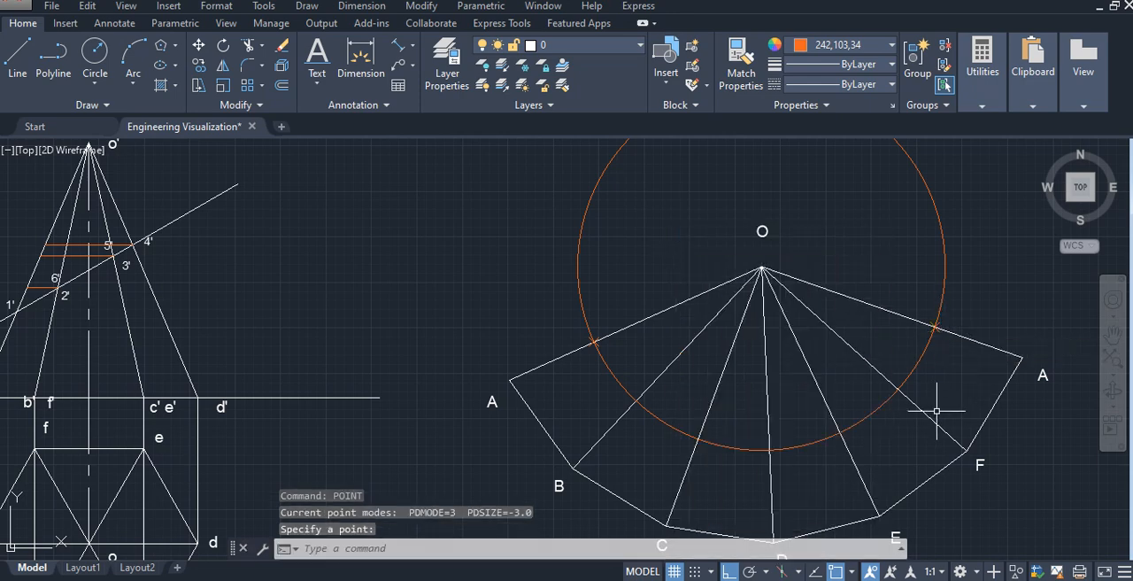
# - Erase the construction circle from the development and draw one centred on o' through the point where the 2'–6' horizontal meets edge o'a'
pyautogui.click(944, 289)
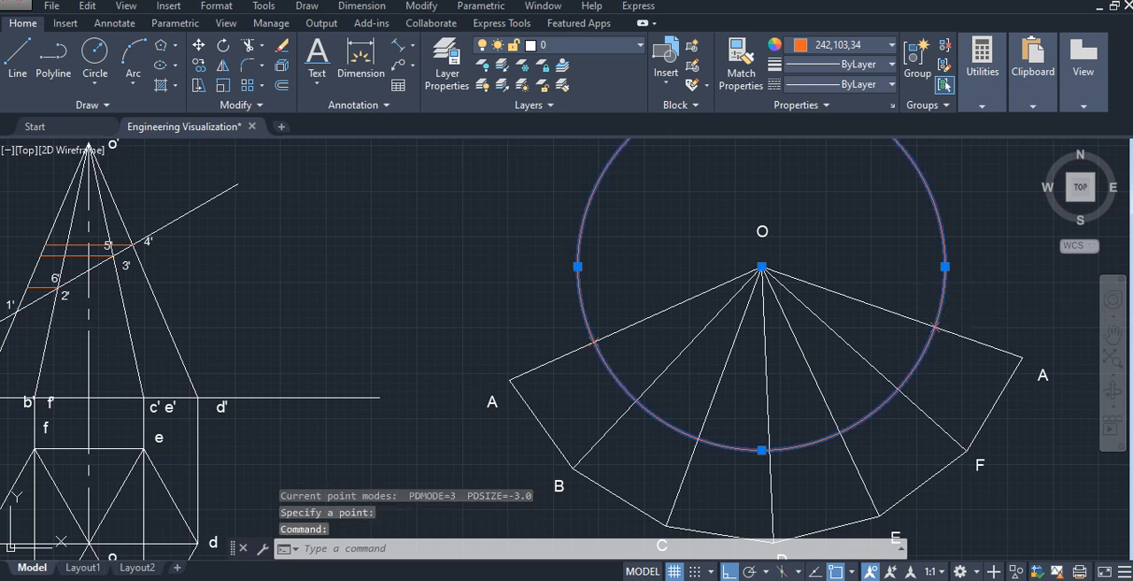
pyautogui.press('Delete')
pyautogui.moveTo(352, 228); pyautogui.dragTo(598, 304, button='middle')
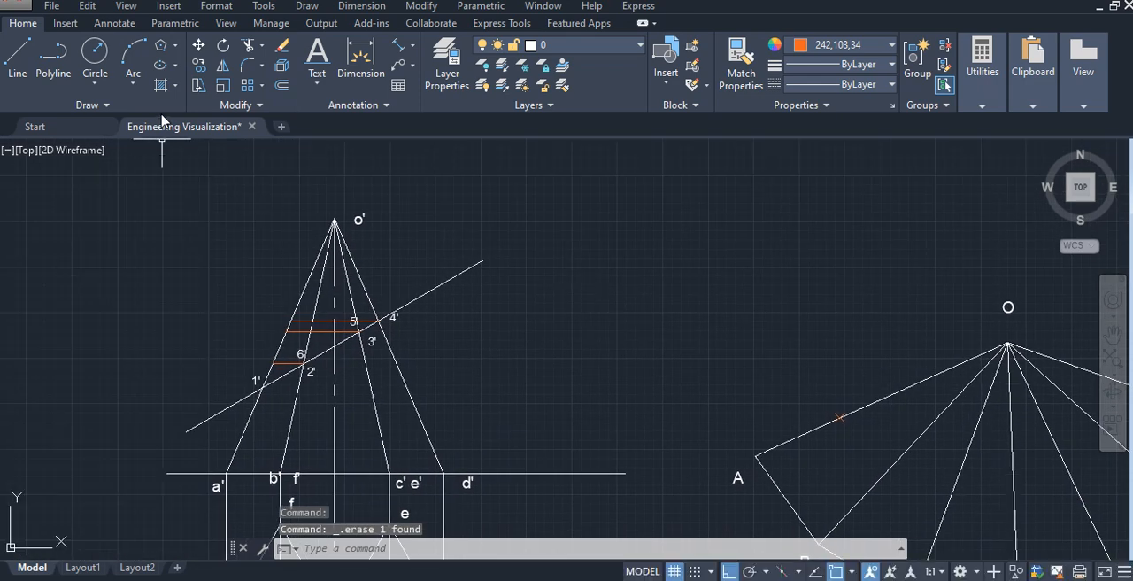
pyautogui.click(98, 55)
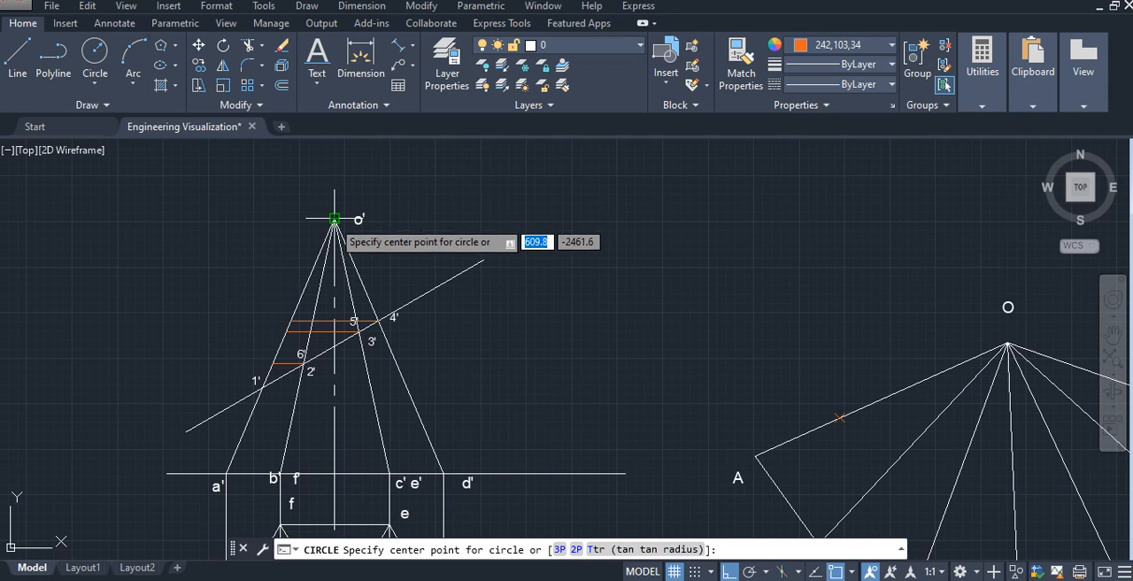
pyautogui.click(333, 218)
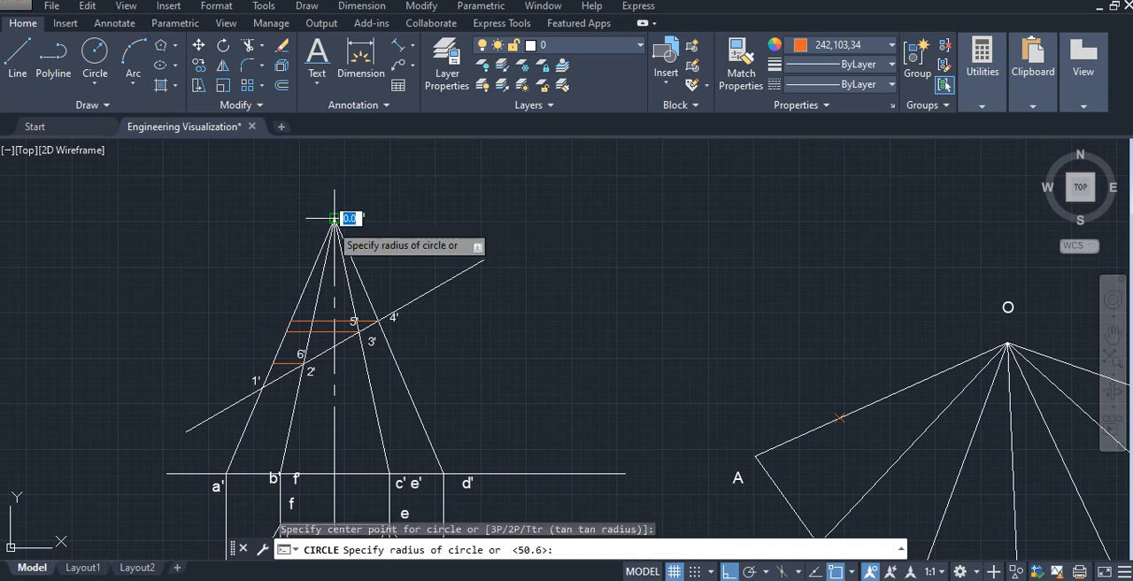
pyautogui.click(273, 363)
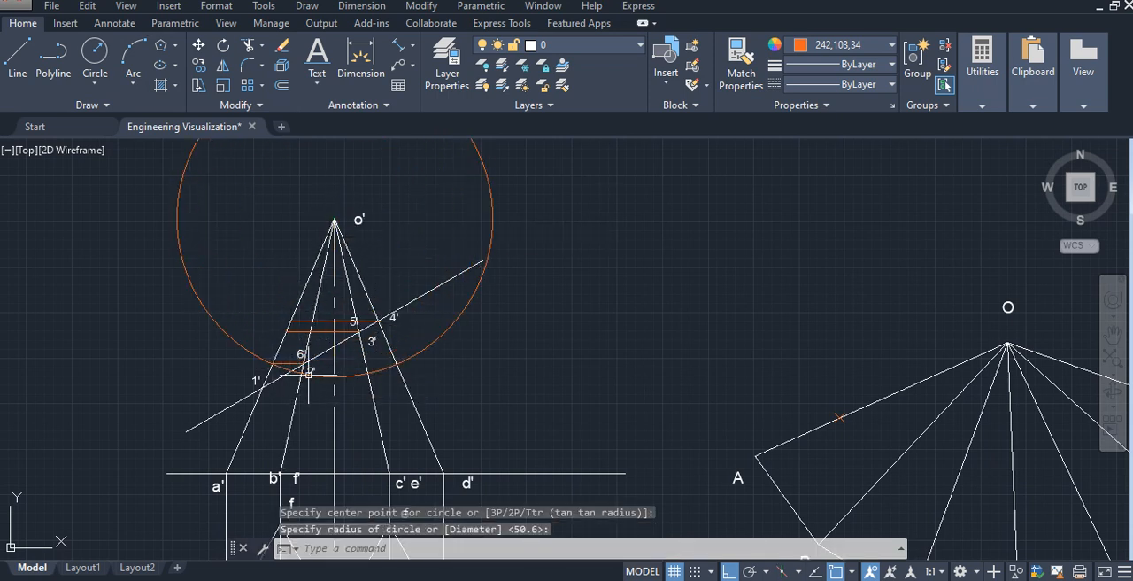
# - Move the 2'–6' construction circle by its centre from o' to the development's apex O
pyautogui.click(494, 215)
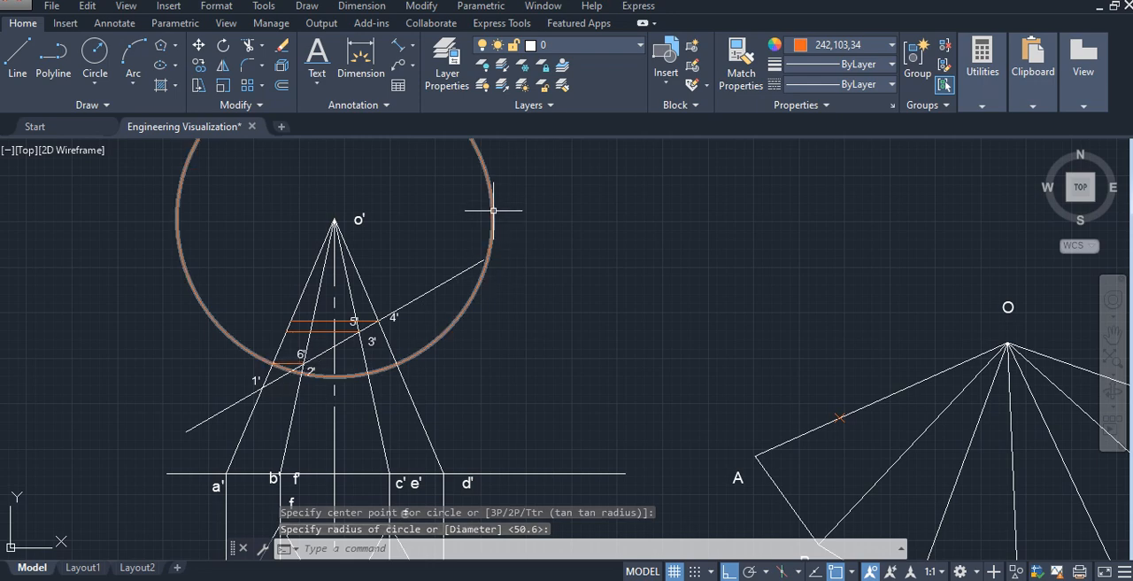
pyautogui.click(492, 213)
pyautogui.click(334, 217)
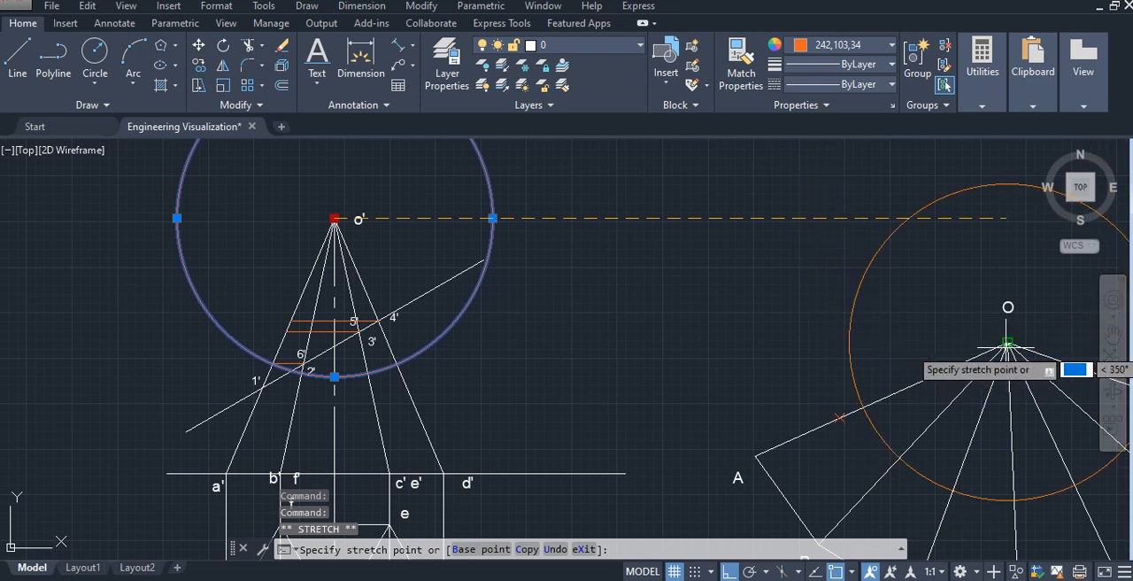
pyautogui.click(1007, 343)
# - Place points where the construction circle crosses the development's OB and OF edges, and erase the circle
pyautogui.moveTo(941, 337); pyautogui.dragTo(628, 189, button='middle')
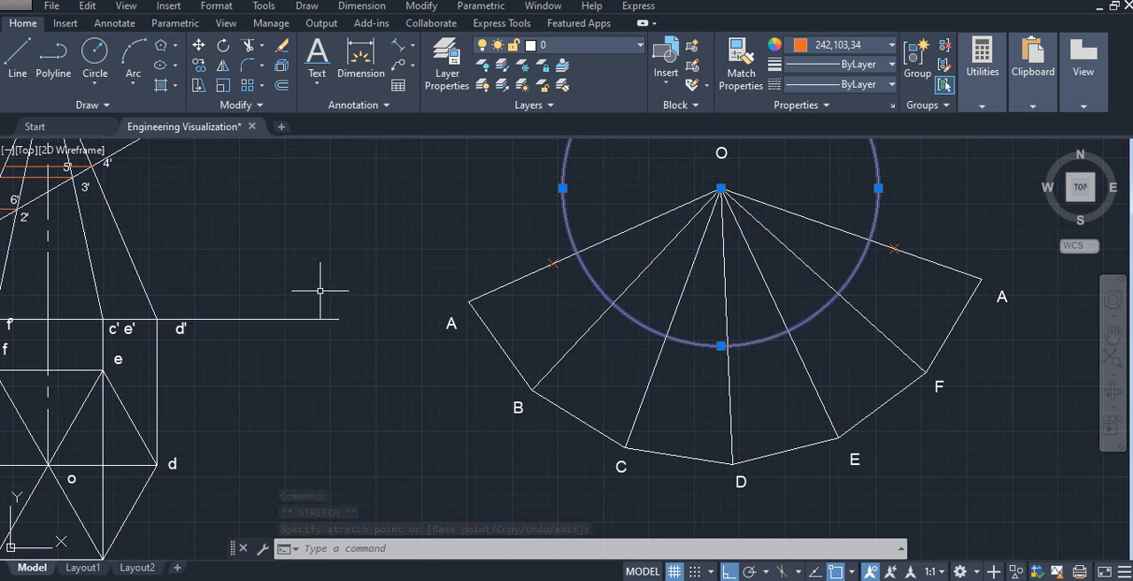
pyautogui.write('T')
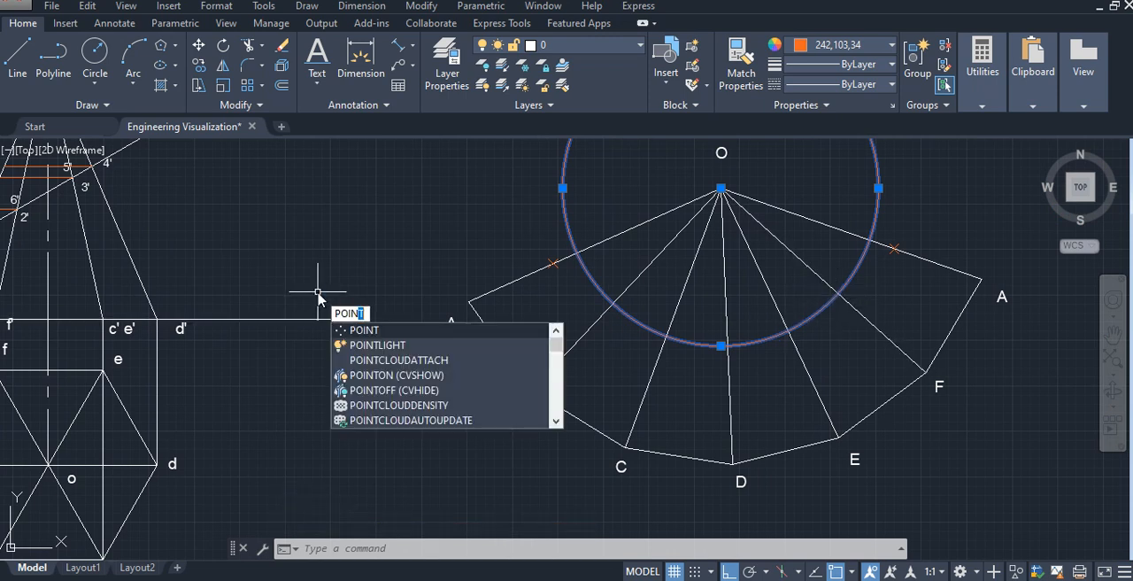
pyautogui.press('Return')
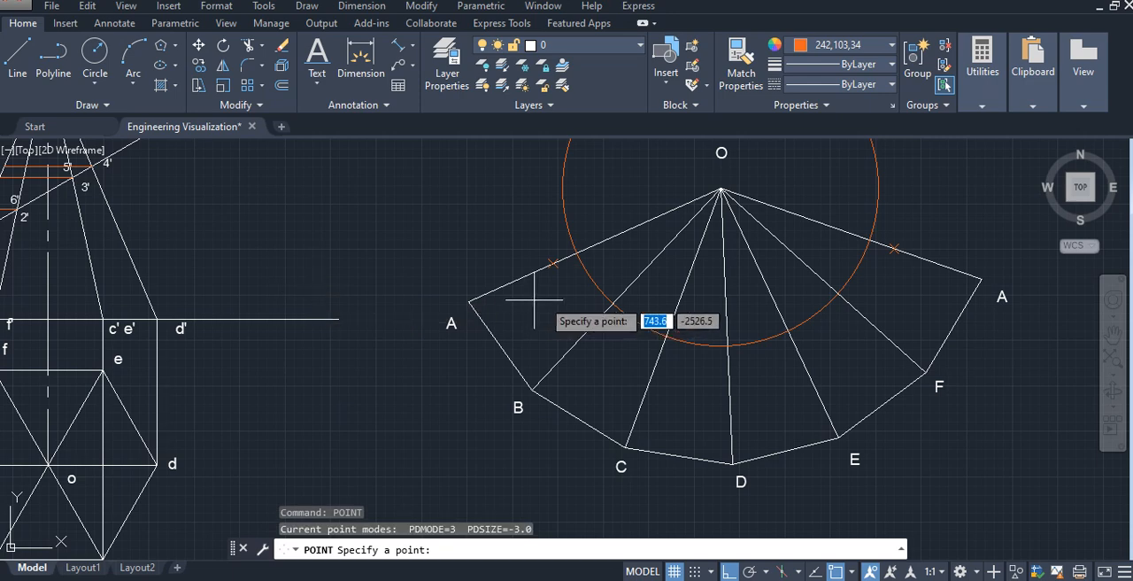
pyautogui.click(612, 306)
pyautogui.rightClick(905, 313)
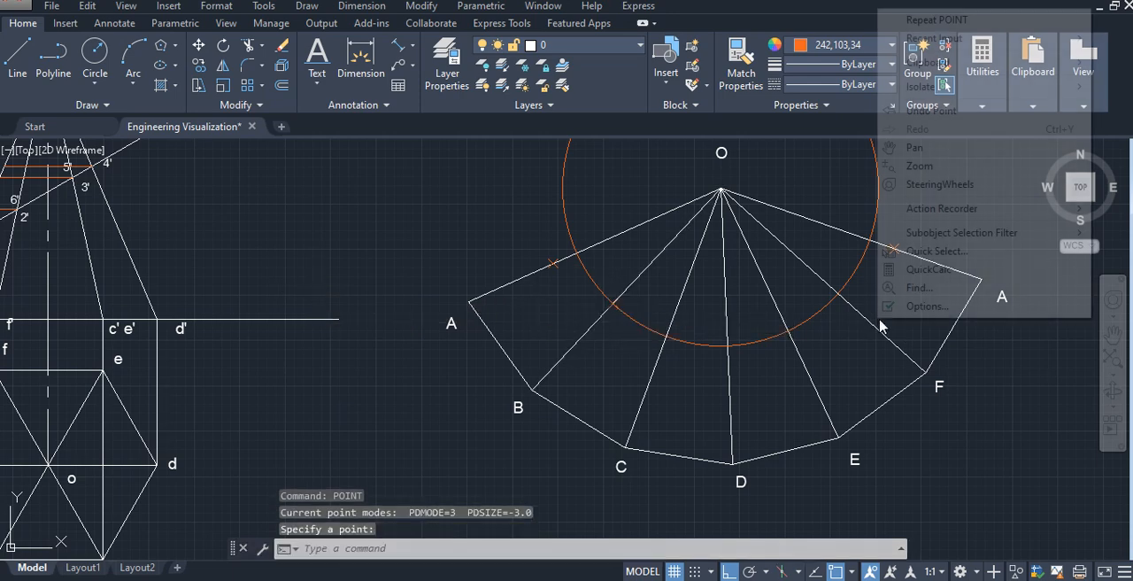
pyautogui.click(938, 20)
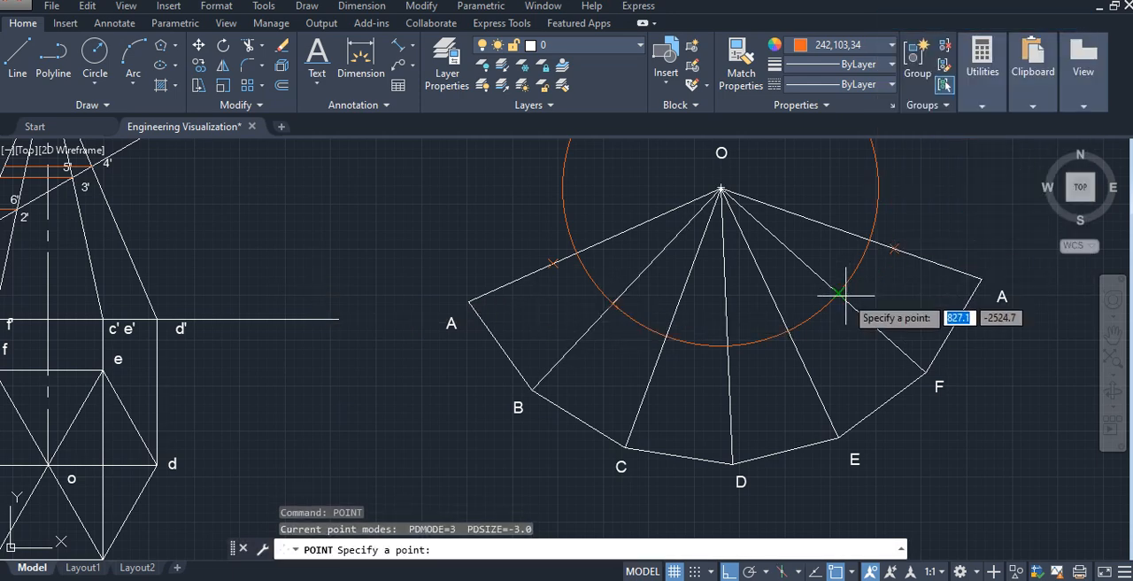
pyautogui.click(838, 293)
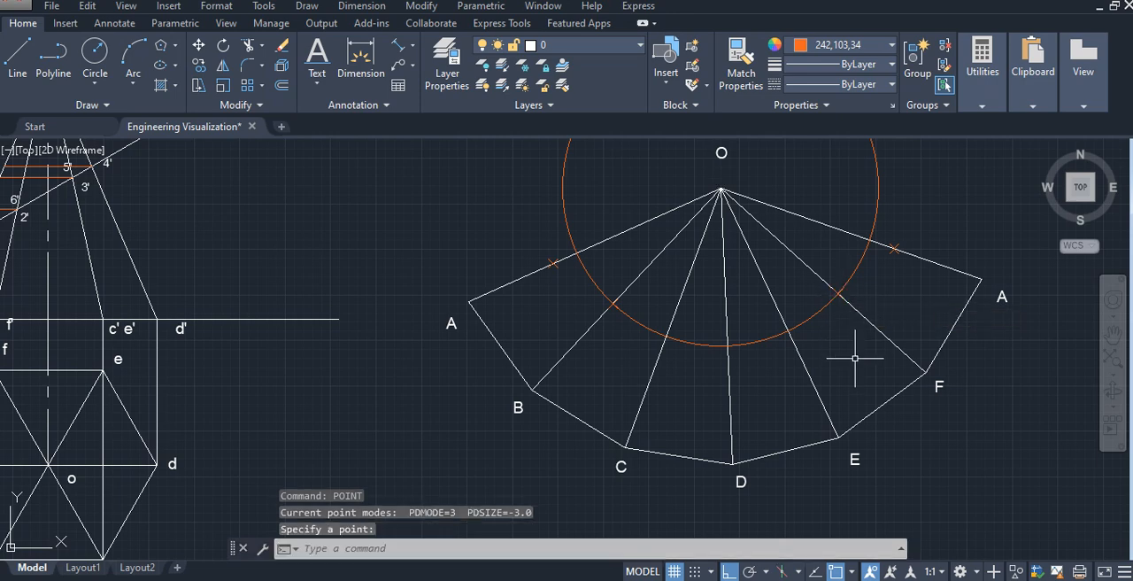
pyautogui.press('Escape')
pyautogui.click(870, 221)
pyautogui.press('Delete')
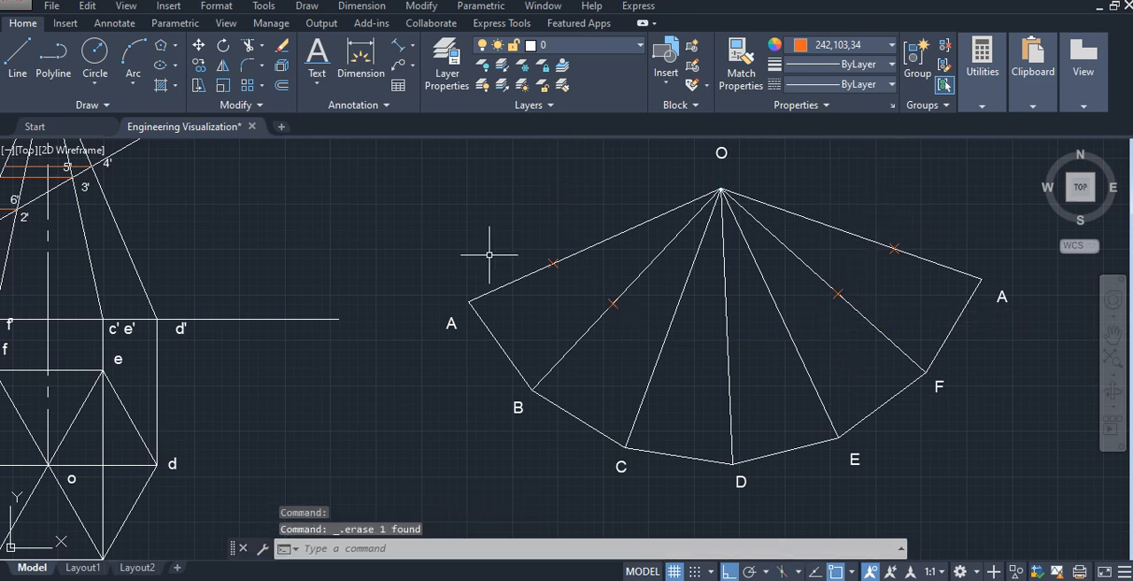
# - Draw a circle centred on the front view's apex o' through the point where the 3'–5' horizontal meets edge o'a'
pyautogui.scroll(-3, 488, 254)
pyautogui.moveTo(480, 253); pyautogui.dragTo(614, 369, button='middle')
pyautogui.scroll(3, 372, 296)
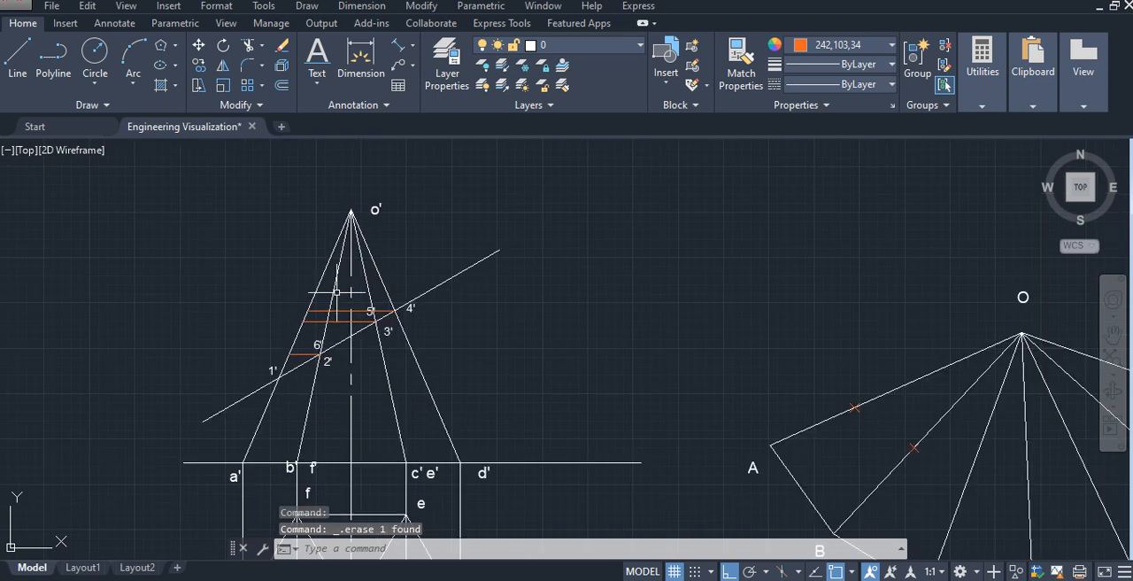
pyautogui.click(95, 53)
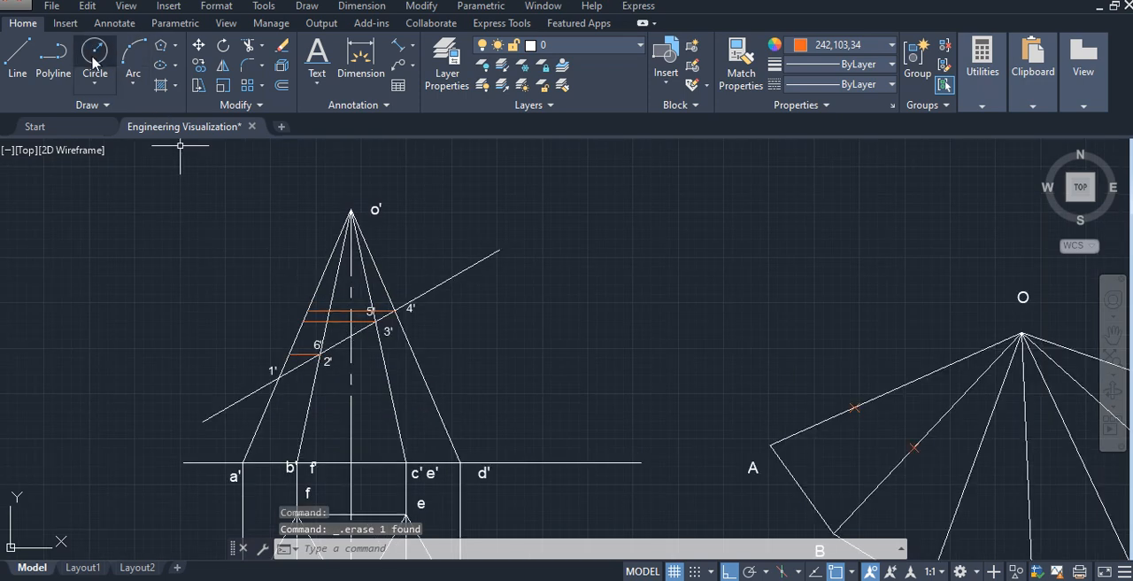
pyautogui.click(350, 213)
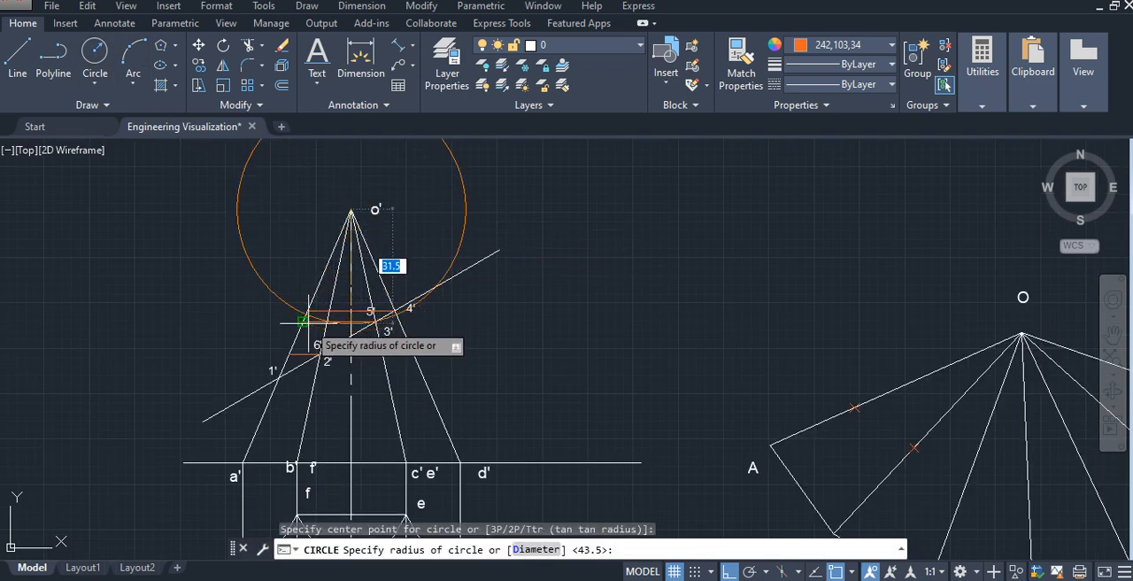
pyautogui.click(303, 323)
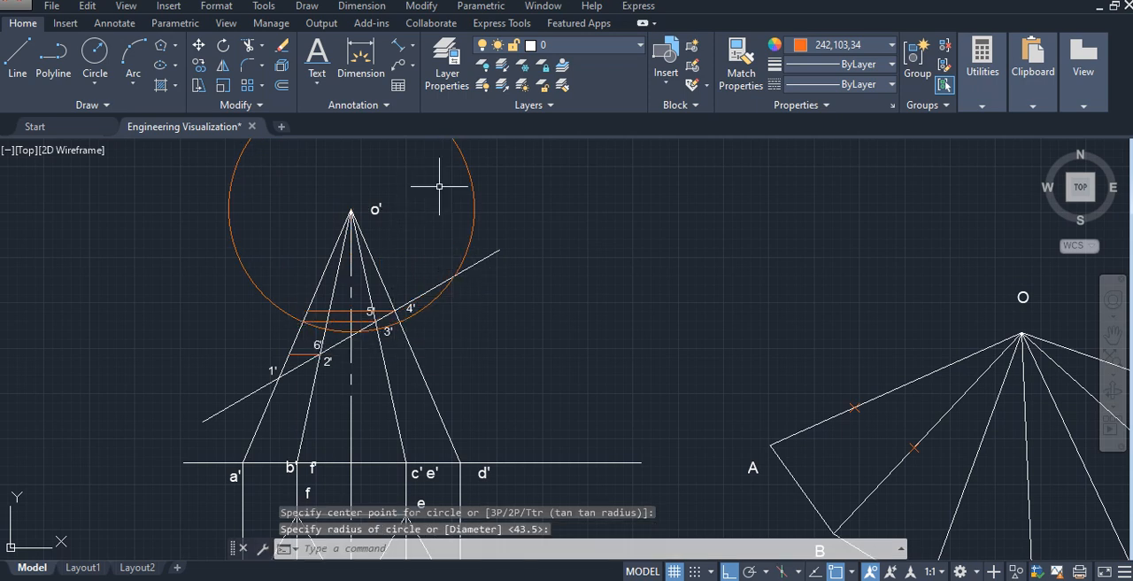
# - Move the 3'–5' construction circle by its centre from o' to the development's apex O
pyautogui.click(470, 166)
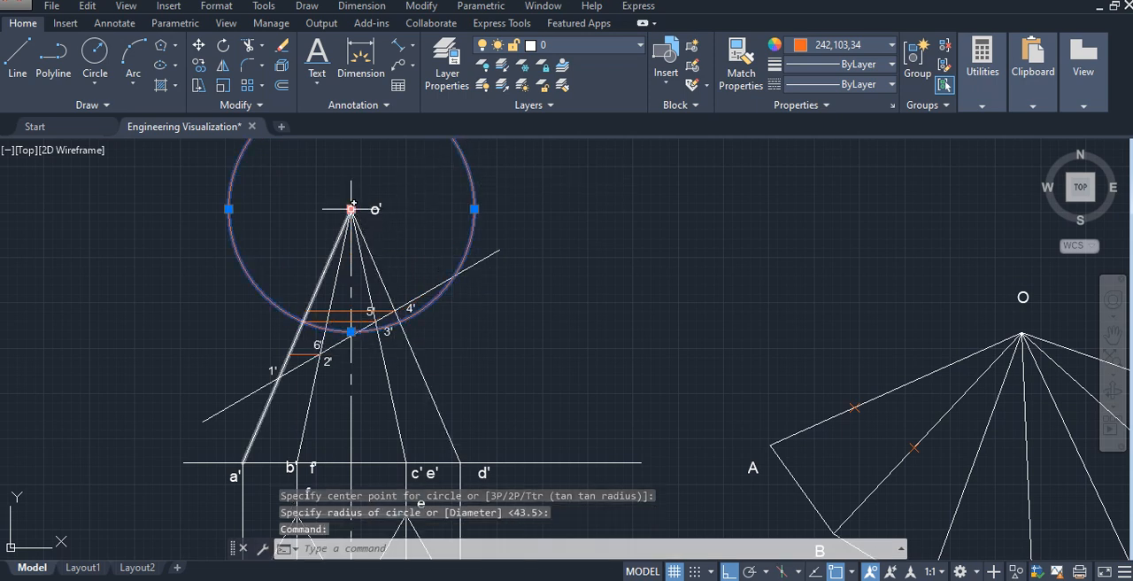
pyautogui.click(351, 208)
pyautogui.click(1023, 333)
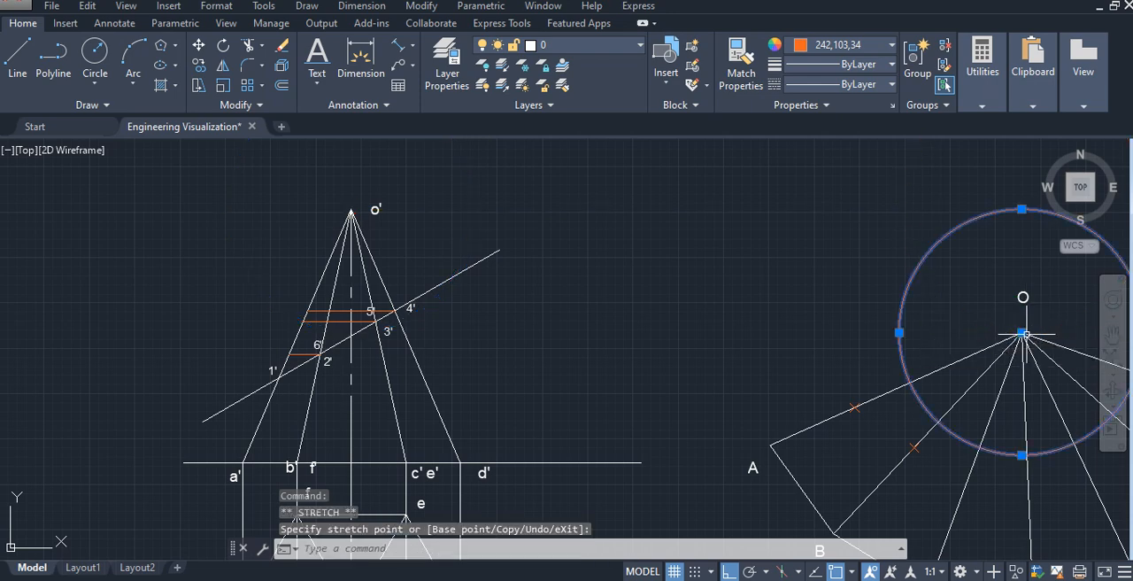
# - Place points where the construction circle crosses the development's OC and OE edges, and erase the circle
pyautogui.moveTo(1011, 373)
pyautogui.mouseDown(button='middle')
pyautogui.moveTo(841, 319)
pyautogui.moveTo(794, 281)
pyautogui.mouseUp(button='middle')
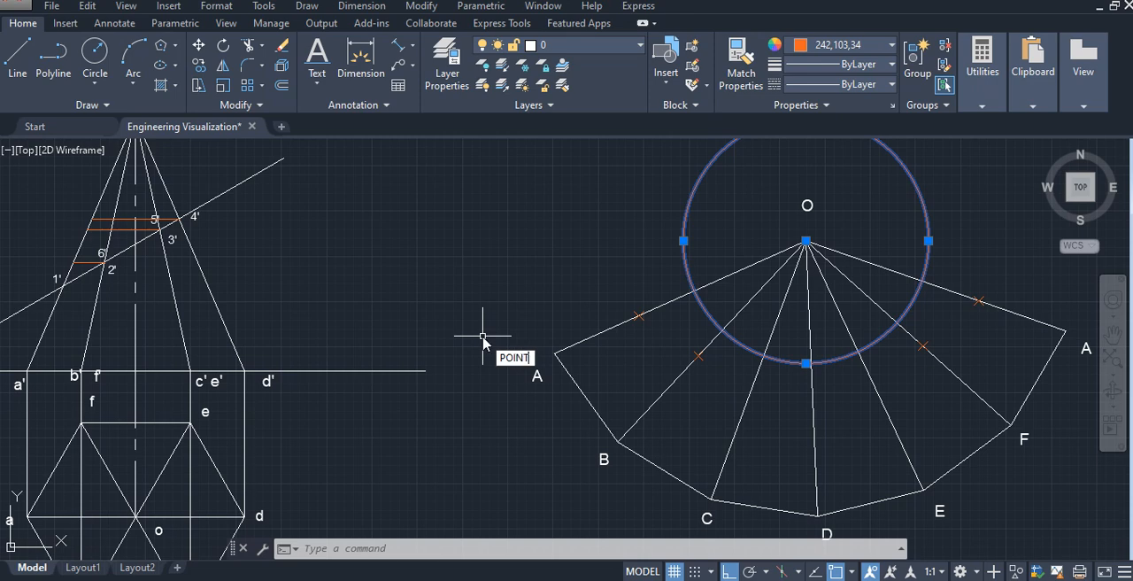
pyautogui.press('Return')
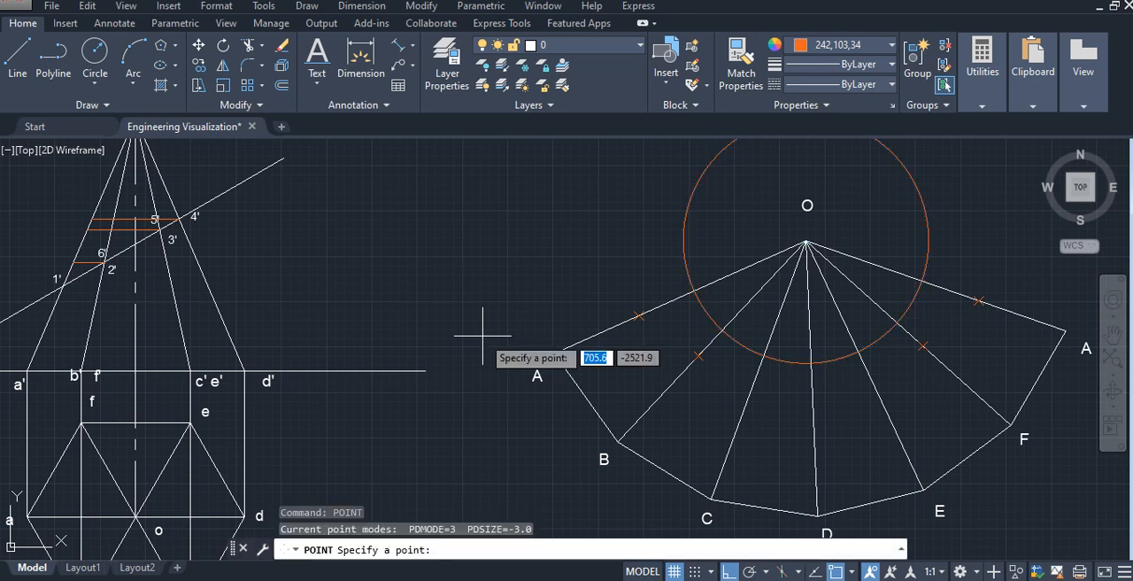
pyautogui.click(764, 356)
pyautogui.rightClick(842, 397)
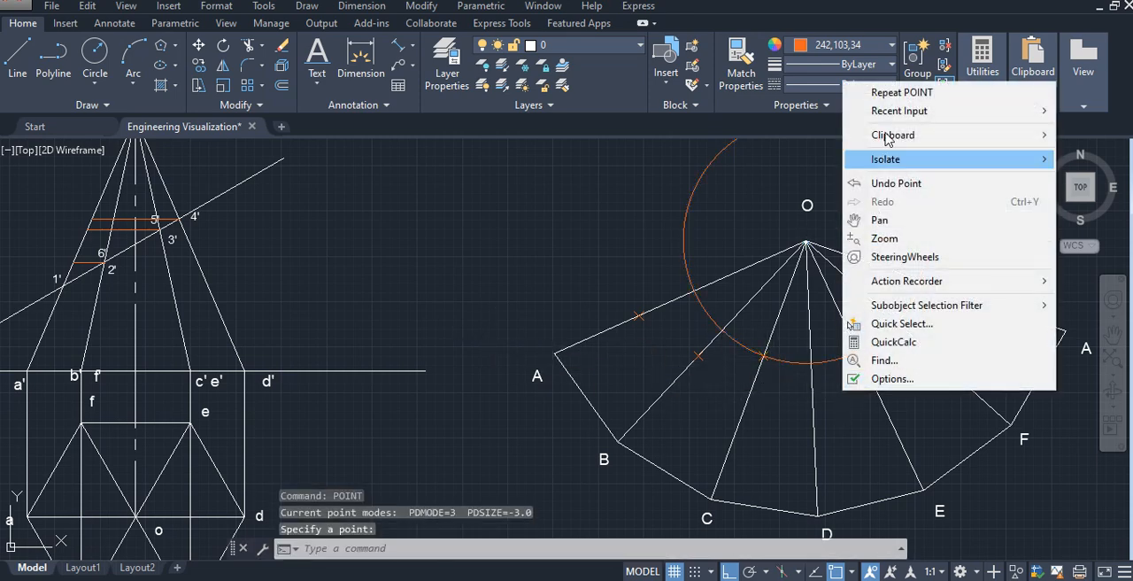
pyautogui.click(885, 94)
pyautogui.click(858, 352)
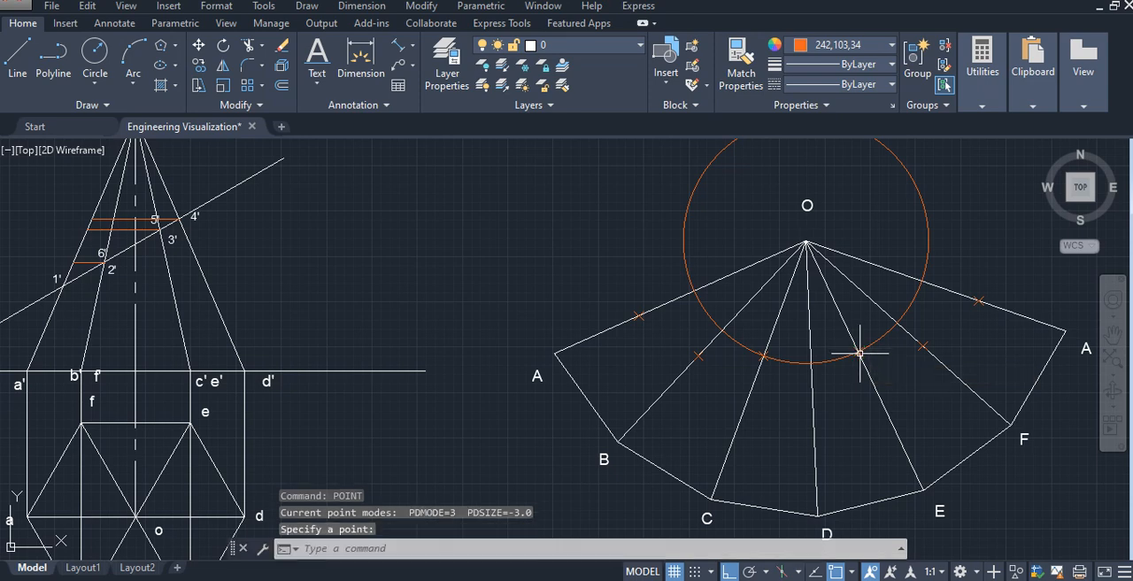
pyautogui.click(686, 212)
pyautogui.press('Delete')
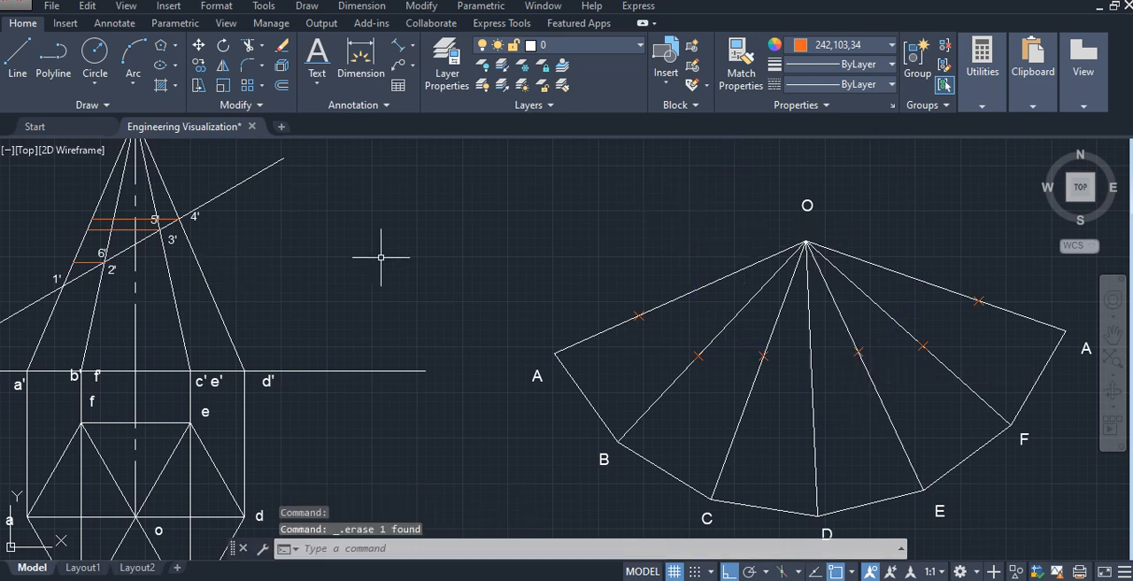
# - Draw a circle centred on the front view's apex o' through the point where the horizontal from 4' meets edge o'a'
pyautogui.moveTo(381, 257)
pyautogui.mouseDown(button='middle')
pyautogui.moveTo(637, 384)
pyautogui.moveTo(664, 384)
pyautogui.mouseUp(button='middle')
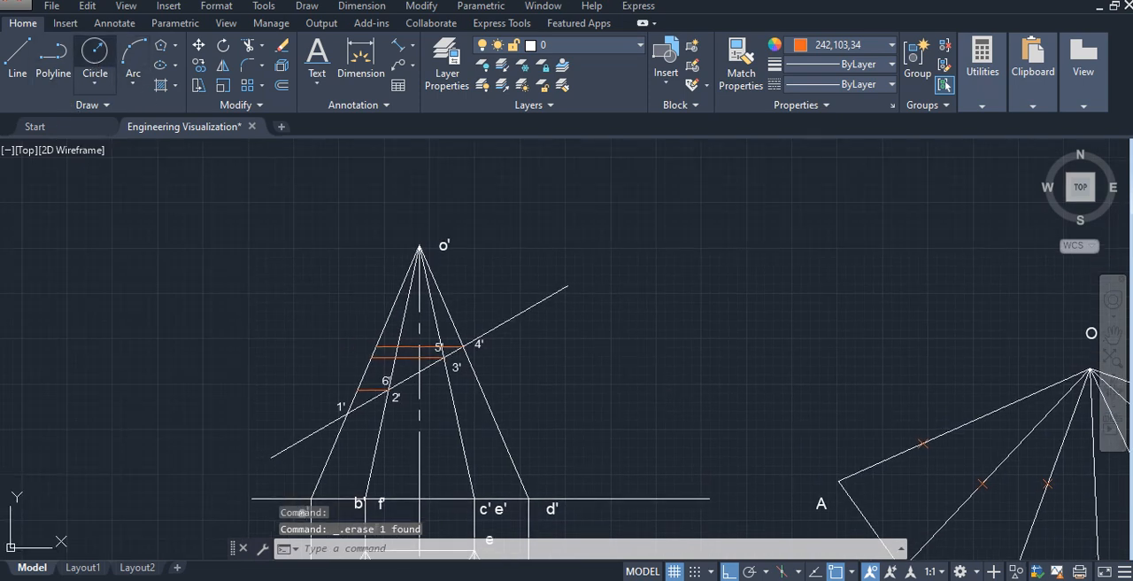
pyautogui.click(96, 74)
pyautogui.click(420, 245)
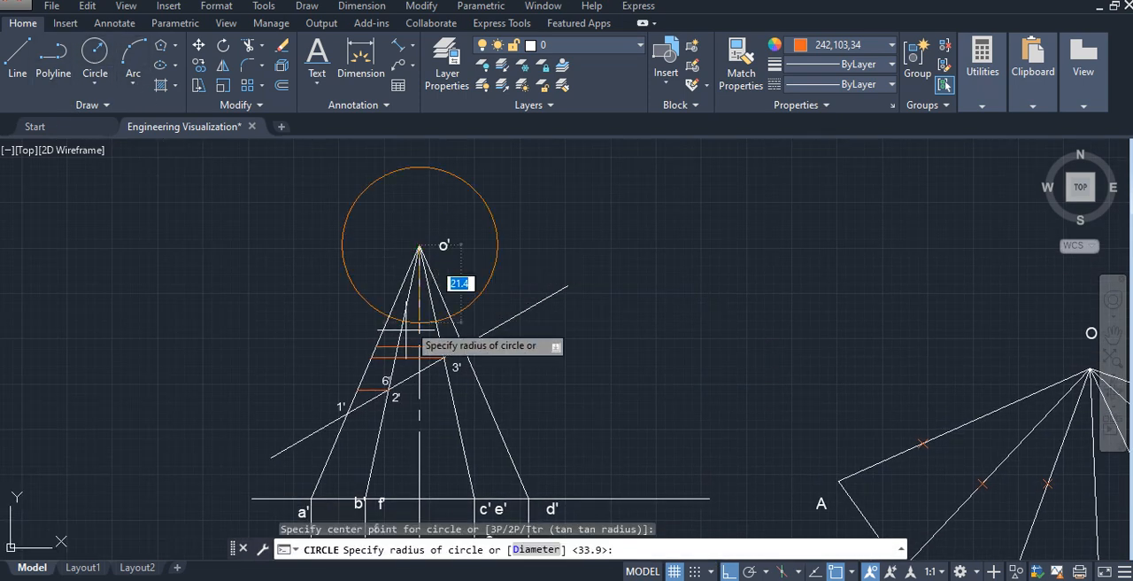
pyautogui.click(378, 343)
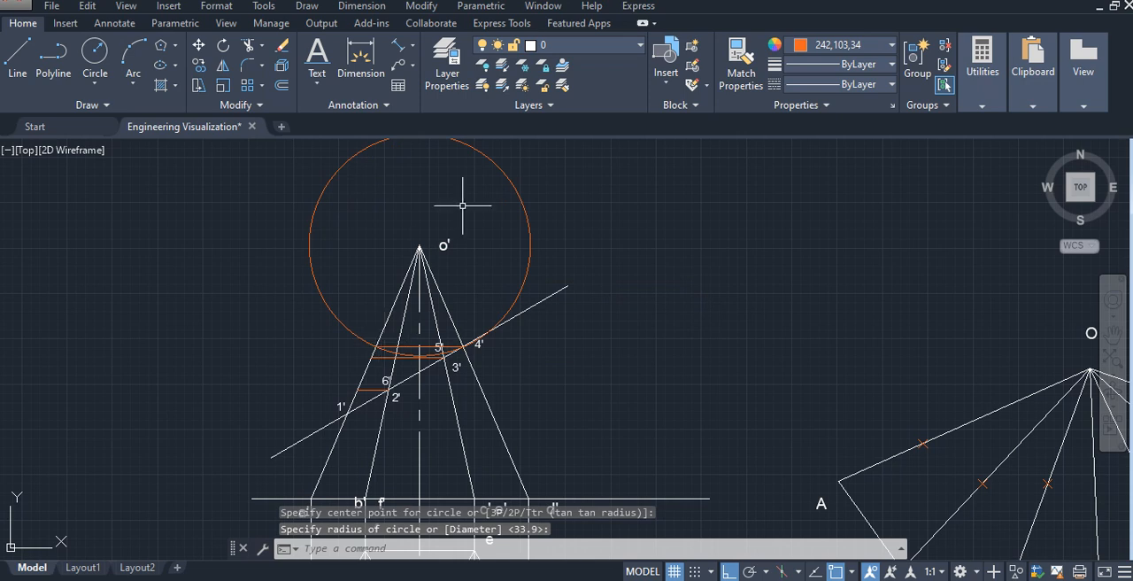
# - Move the 4' construction circle by its centre from o' to the development's apex O
pyautogui.click(503, 178)
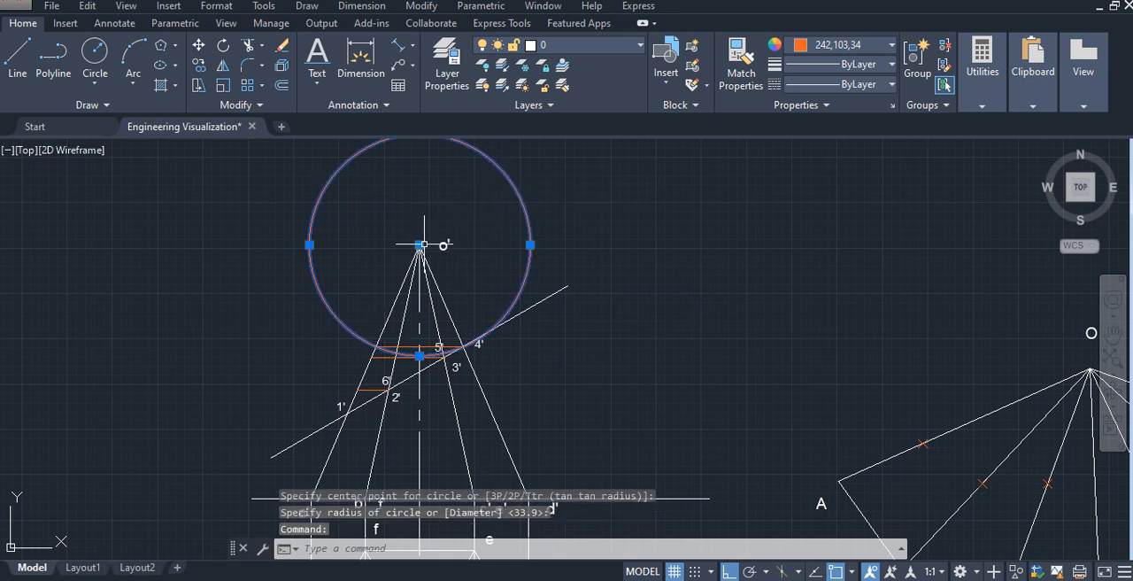
pyautogui.click(419, 245)
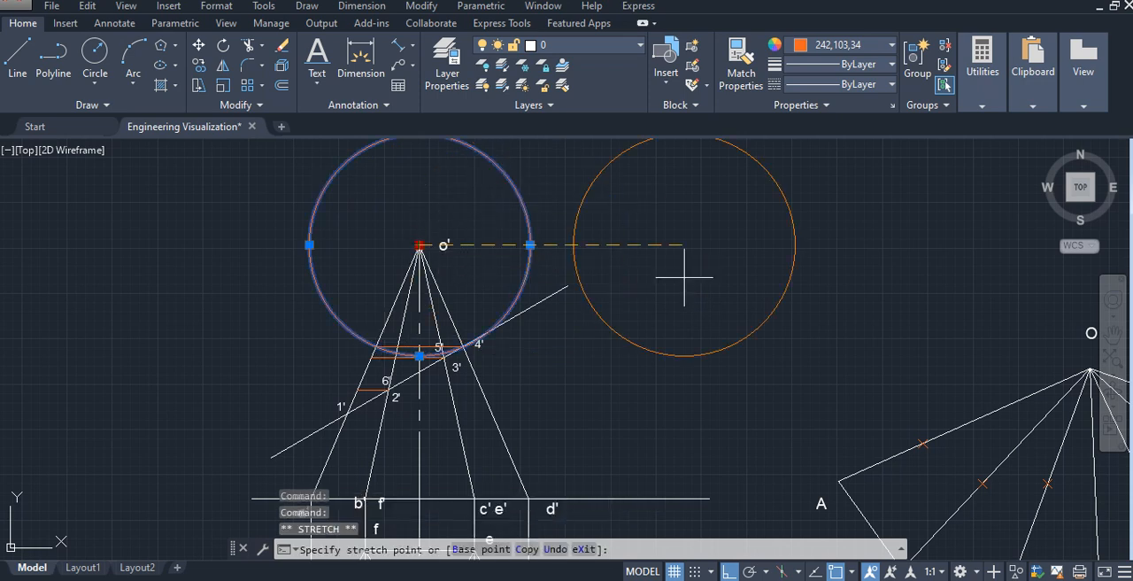
pyautogui.click(1090, 368)
# - Place a point where the construction circle crosses the development's OD edge, and erase the circle
pyautogui.moveTo(920, 347); pyautogui.dragTo(408, 202, button='middle')
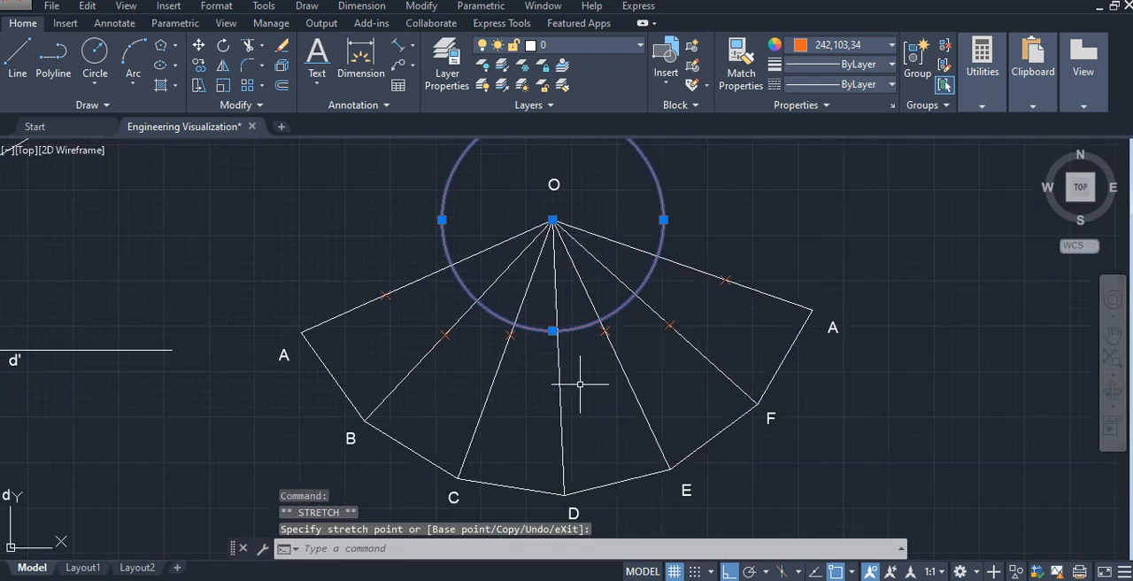
pyautogui.press('Escape')
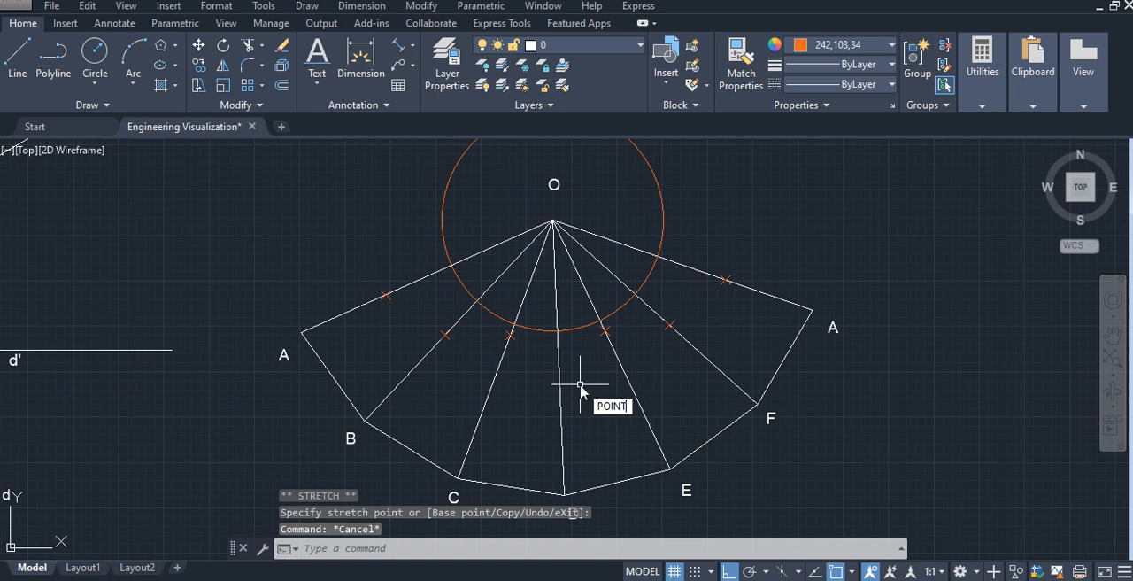
pyautogui.press('Return')
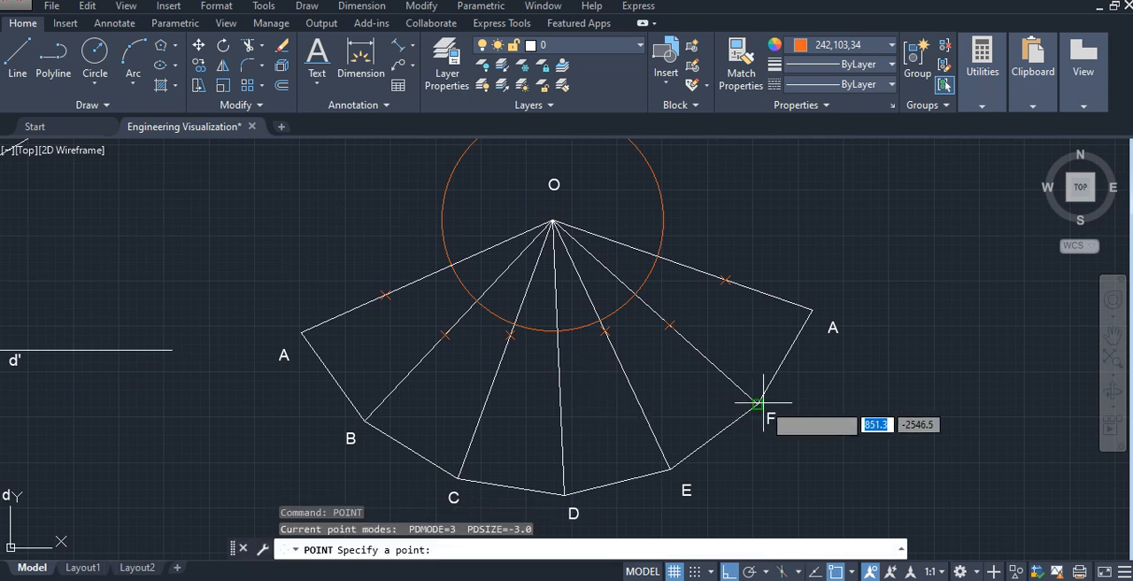
pyautogui.click(557, 330)
pyautogui.press('Escape')
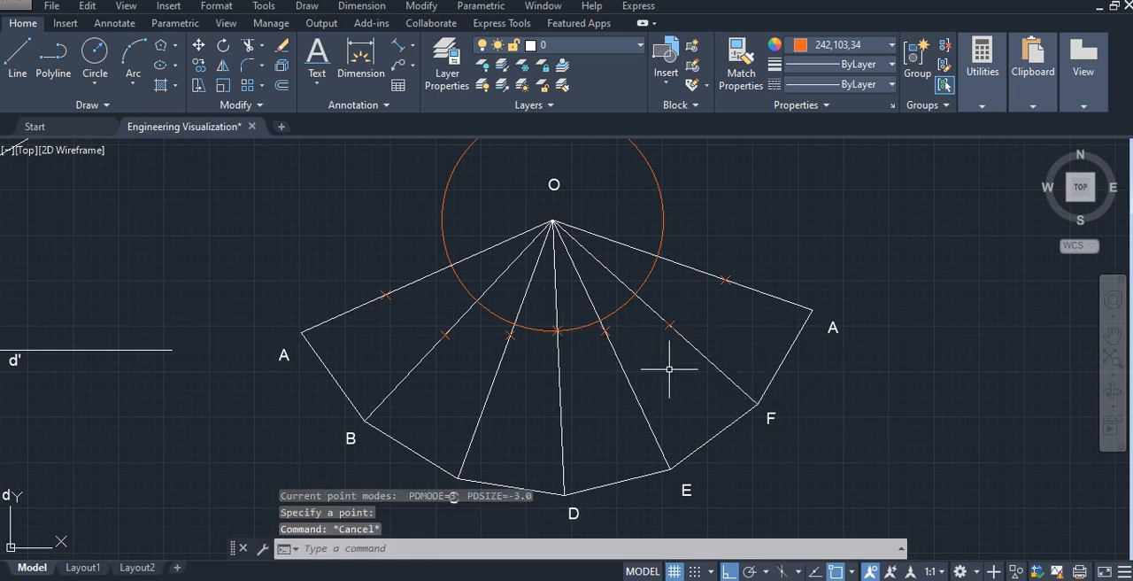
pyautogui.click(663, 229)
pyautogui.press('Delete')
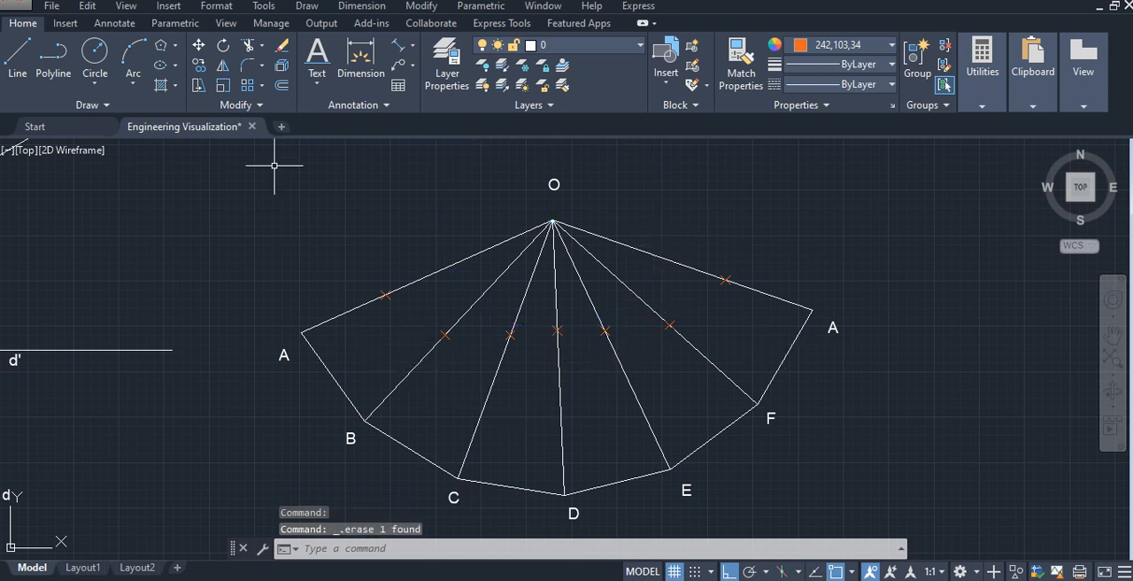
# - Label the marked points on the development's two outer OA edges as 1, with text height 3.2 and rotation 0
pyautogui.click(320, 61)
pyautogui.click(372, 257)
pyautogui.press('Return')
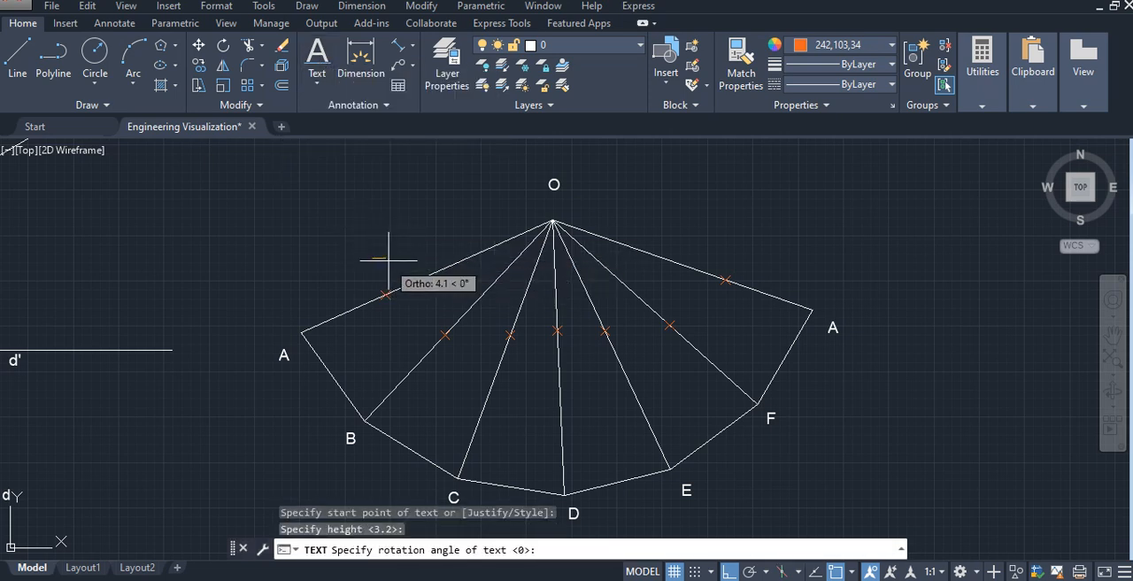
pyautogui.press('Return')
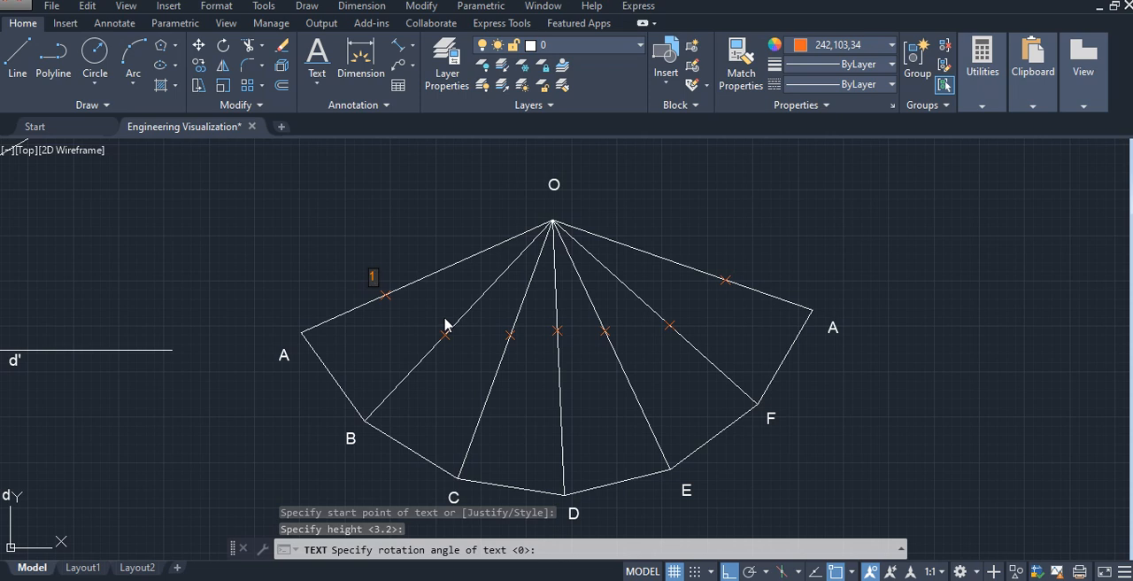
pyautogui.write('1')
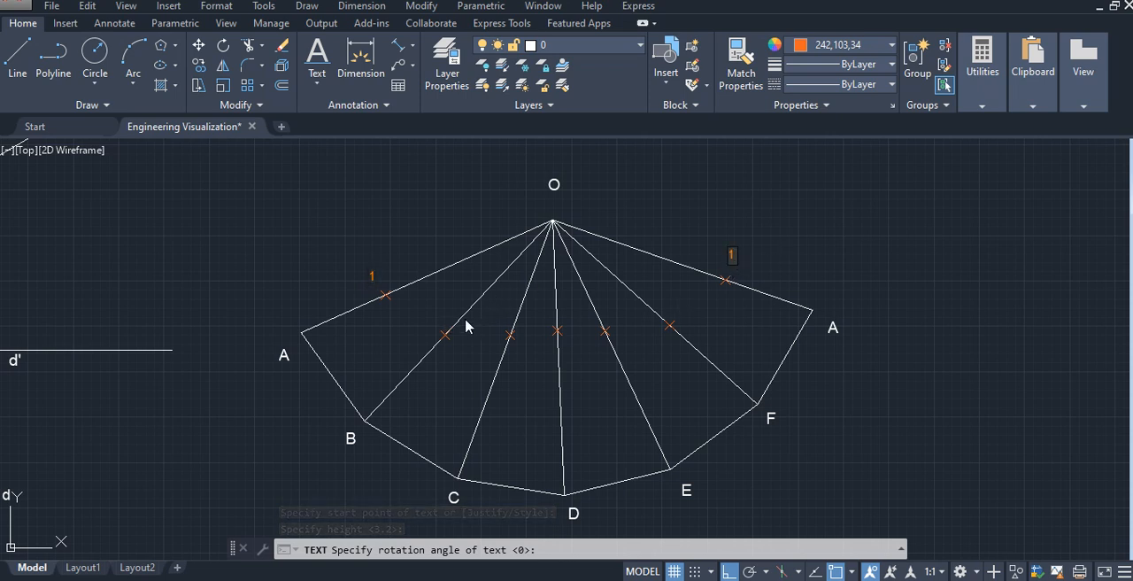
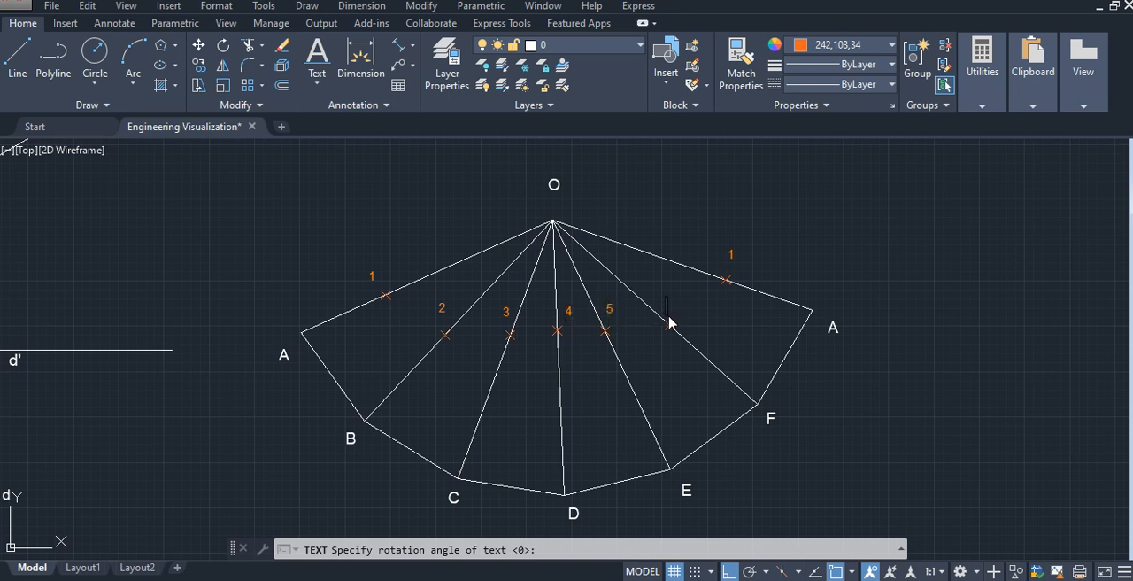
# - Label the marked point on the development's OF edge as 6
pyautogui.press('Escape')
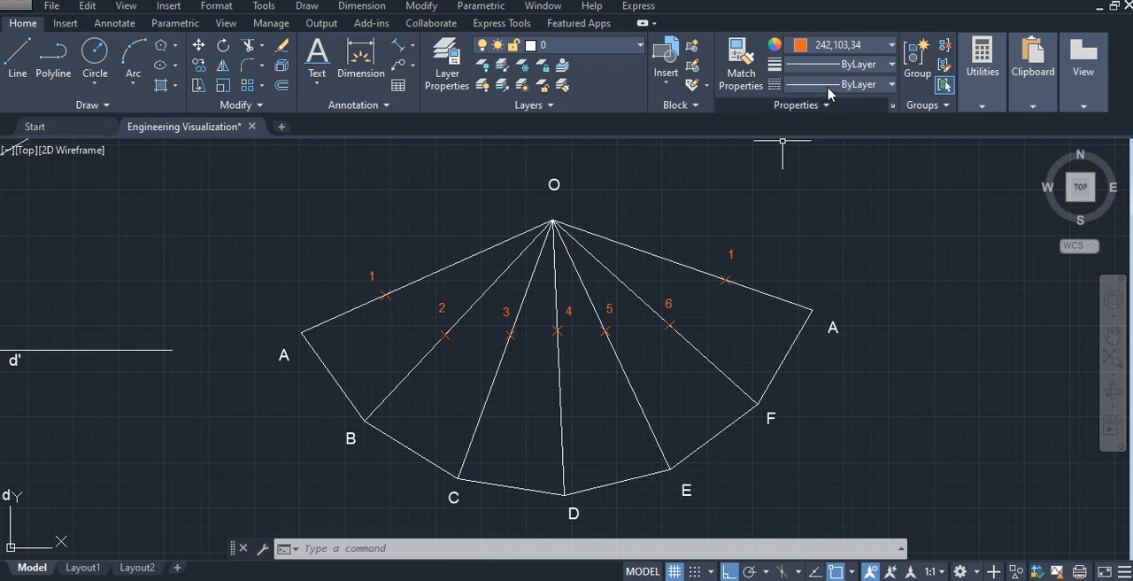
# - Set the current lineweight to 0.30 mm and the current object colour to ByLayer
pyautogui.click(855, 85)
pyautogui.click(871, 71)
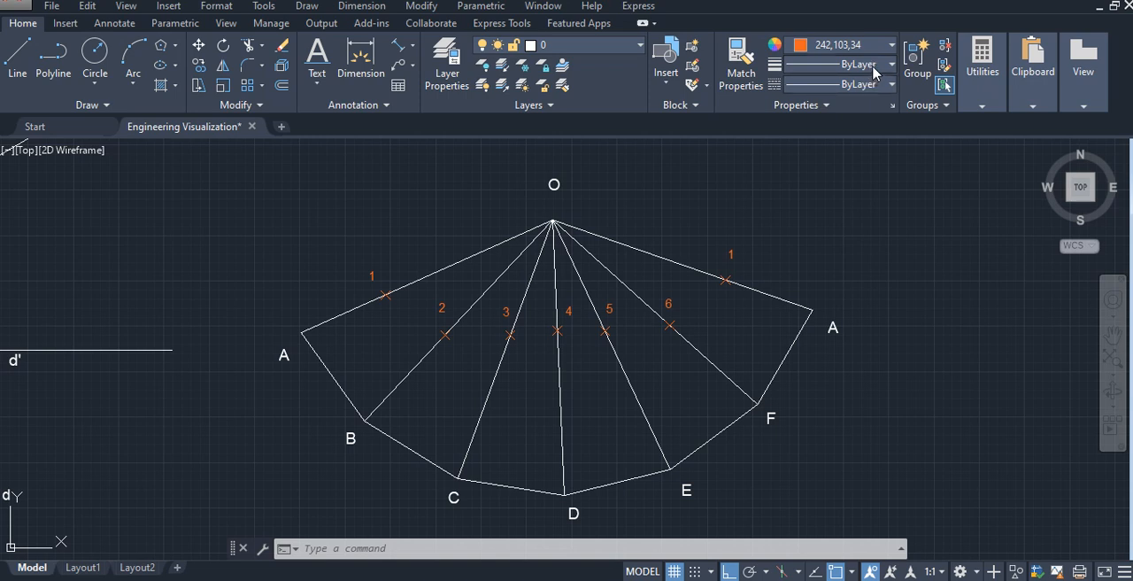
pyautogui.click(873, 67)
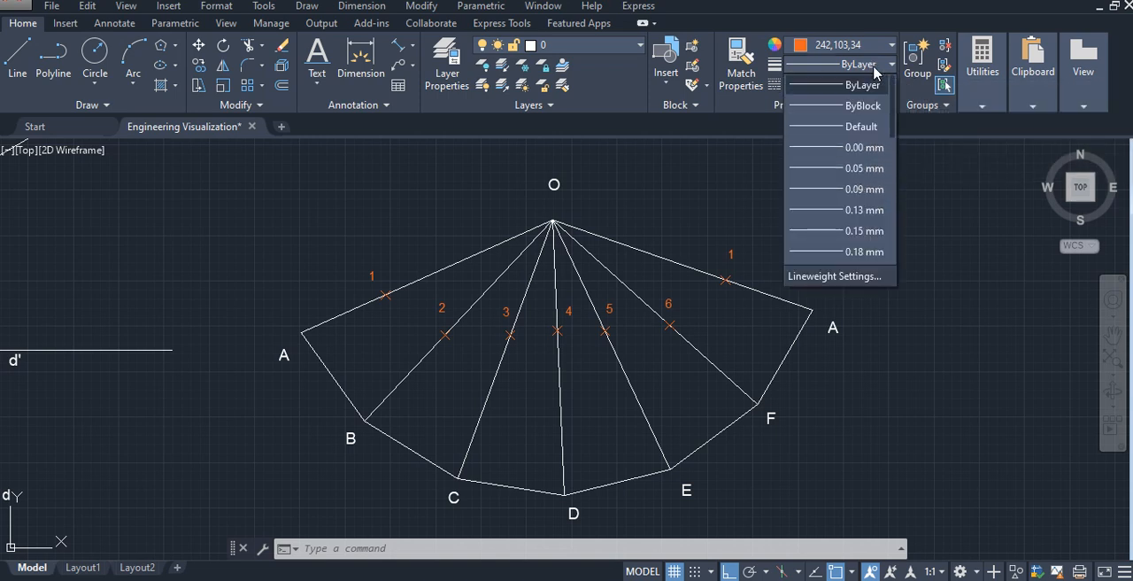
pyautogui.scroll(-1, 869, 247)
pyautogui.click(859, 252)
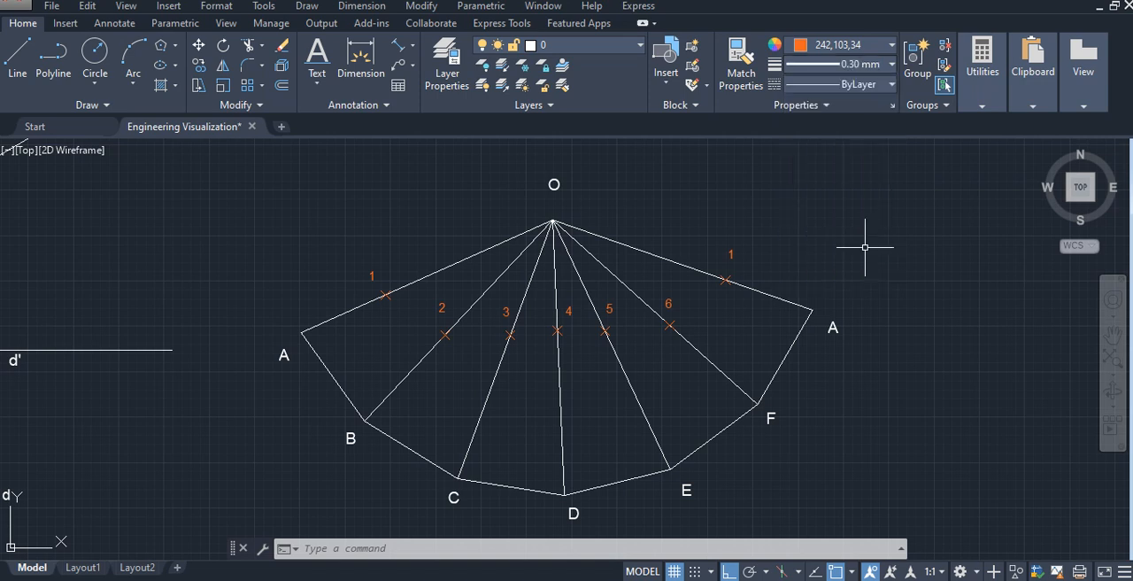
pyautogui.click(822, 55)
pyautogui.click(828, 64)
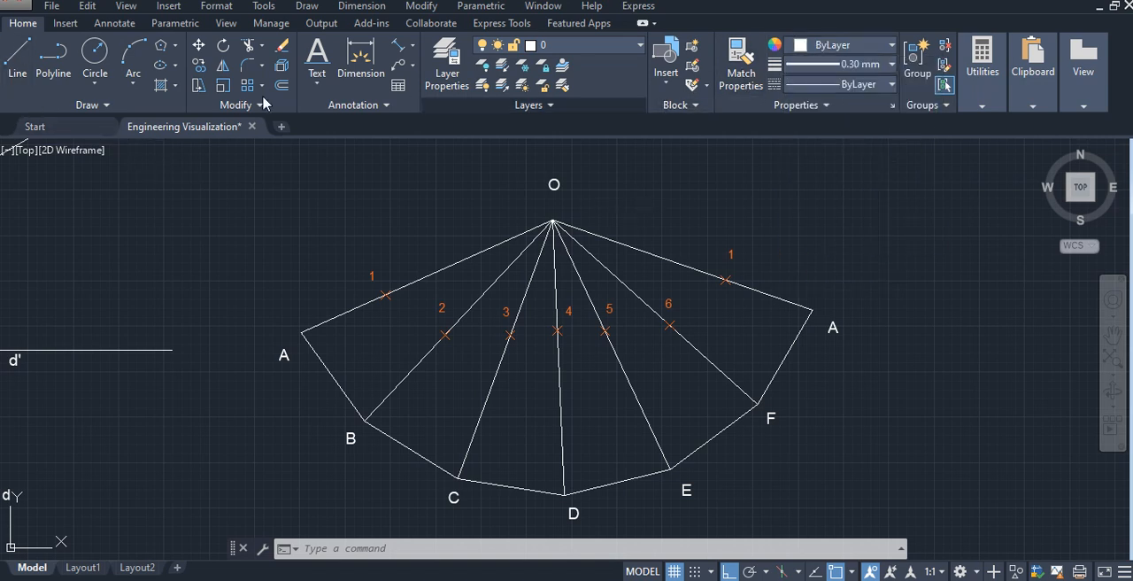
# - Draw a thick connected line through the development's cut points 1, 2, 3, 4, 5, 6 and 1
pyautogui.click(16, 59)
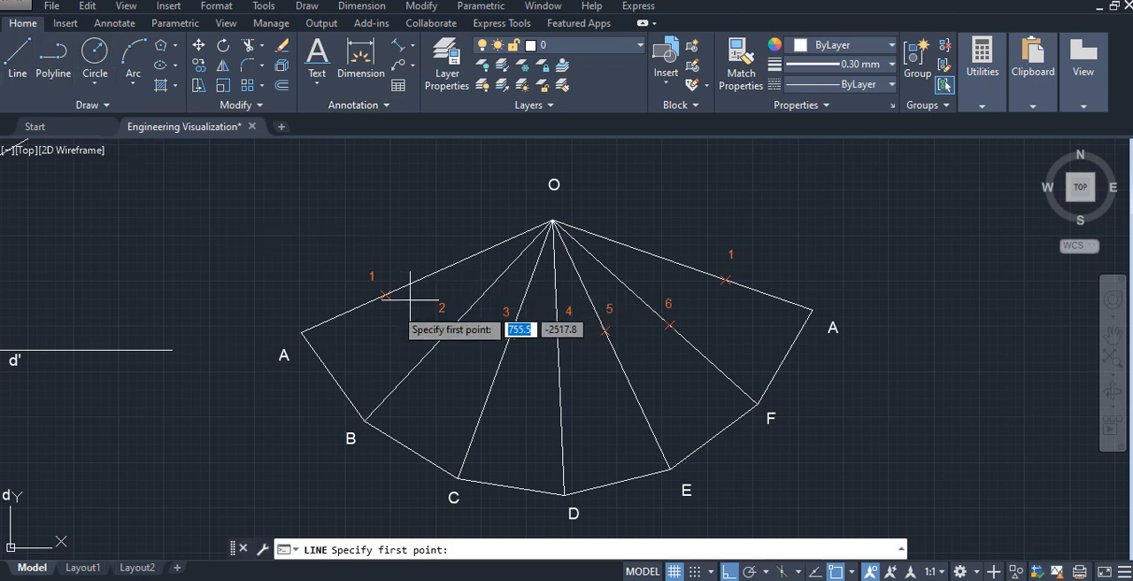
pyautogui.click(385, 295)
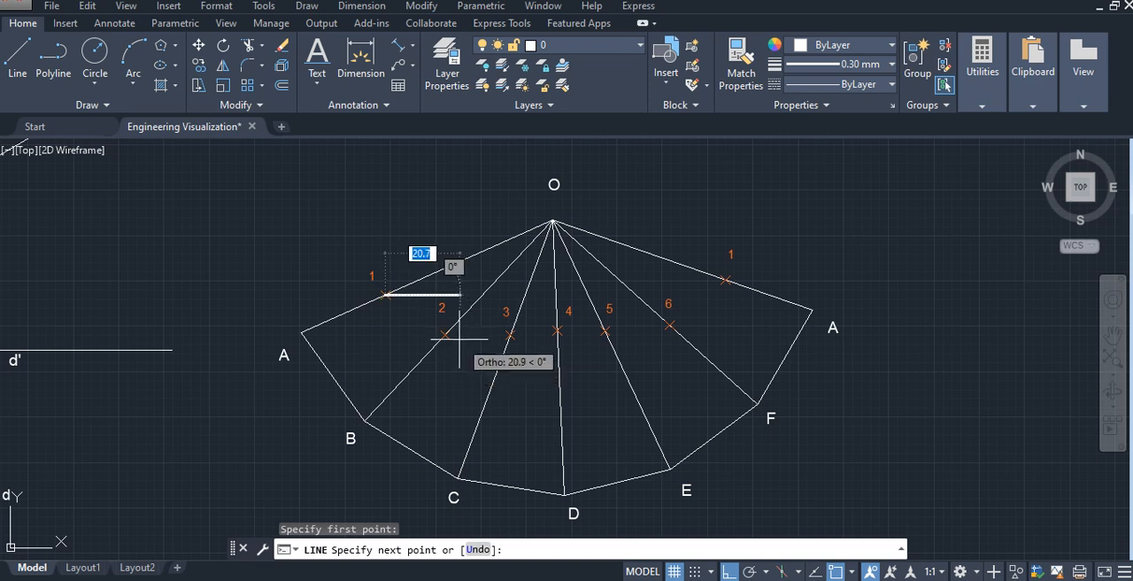
pyautogui.click(444, 334)
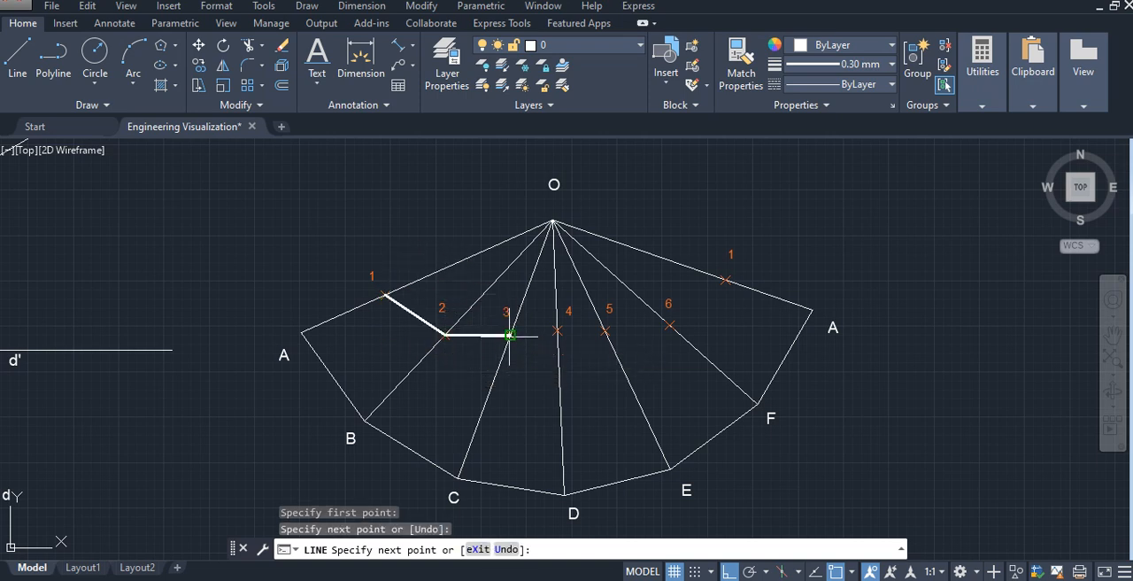
pyautogui.click(509, 336)
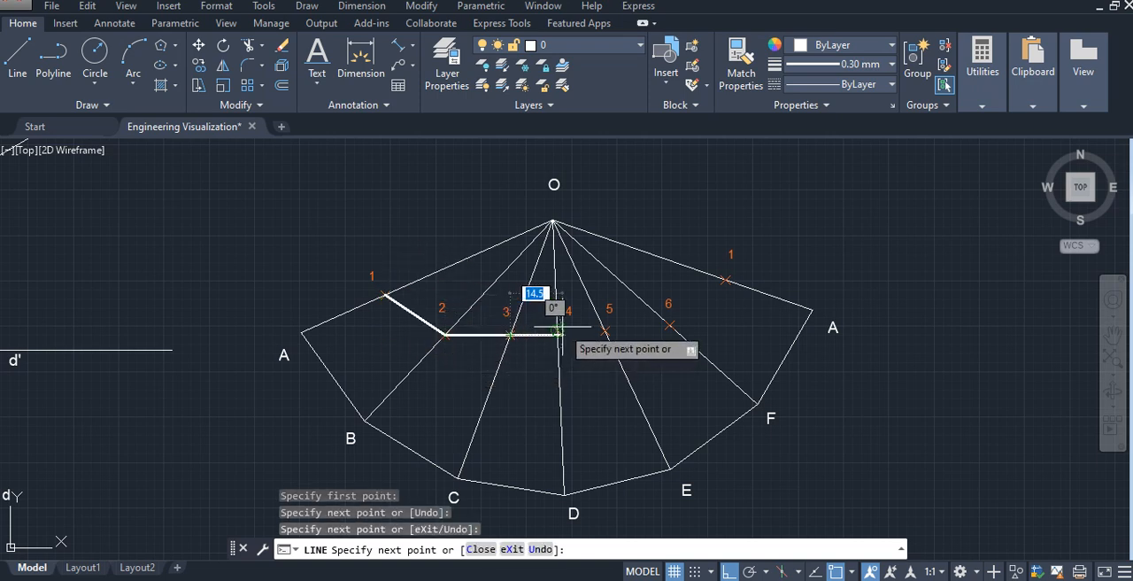
pyautogui.click(557, 330)
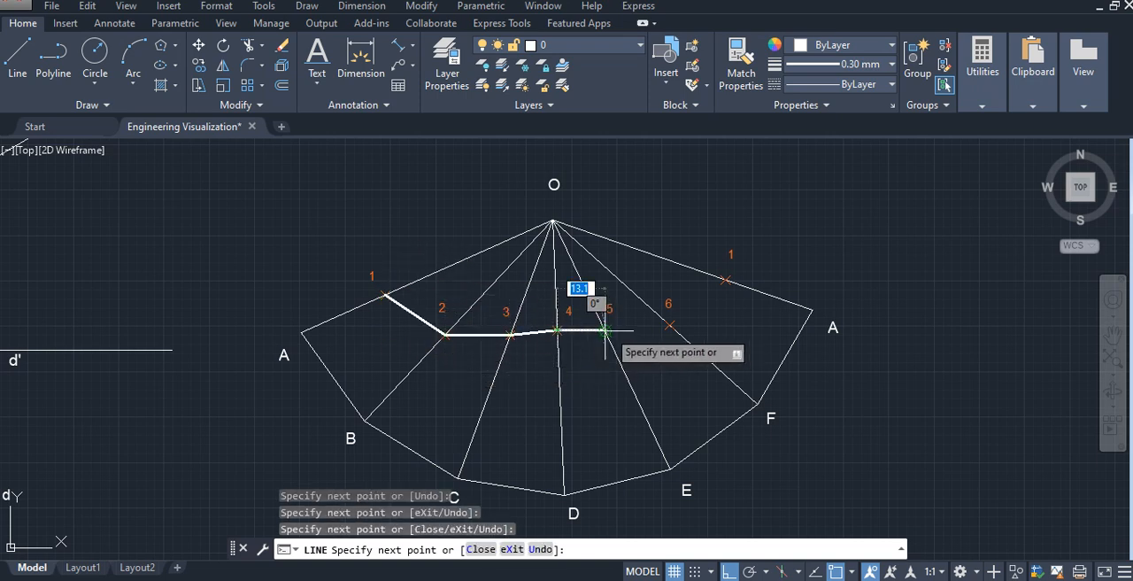
pyautogui.click(605, 330)
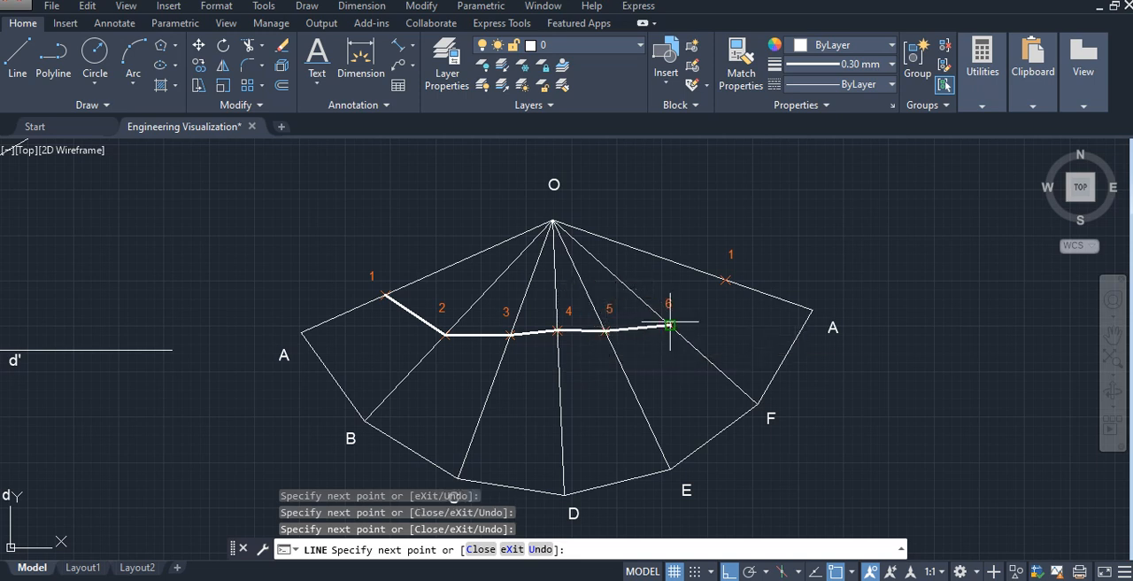
pyautogui.click(670, 326)
pyautogui.click(723, 280)
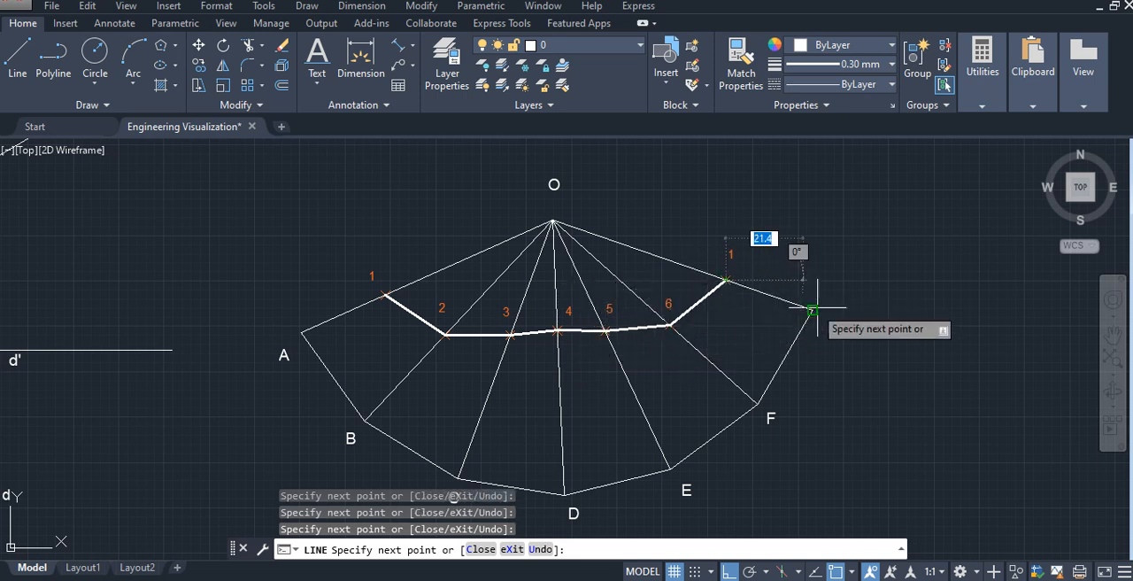
# - Continue the thick line from the last point 1 through A, F, E, D, C, B and A, closing it at the starting point 1
pyautogui.click(813, 310)
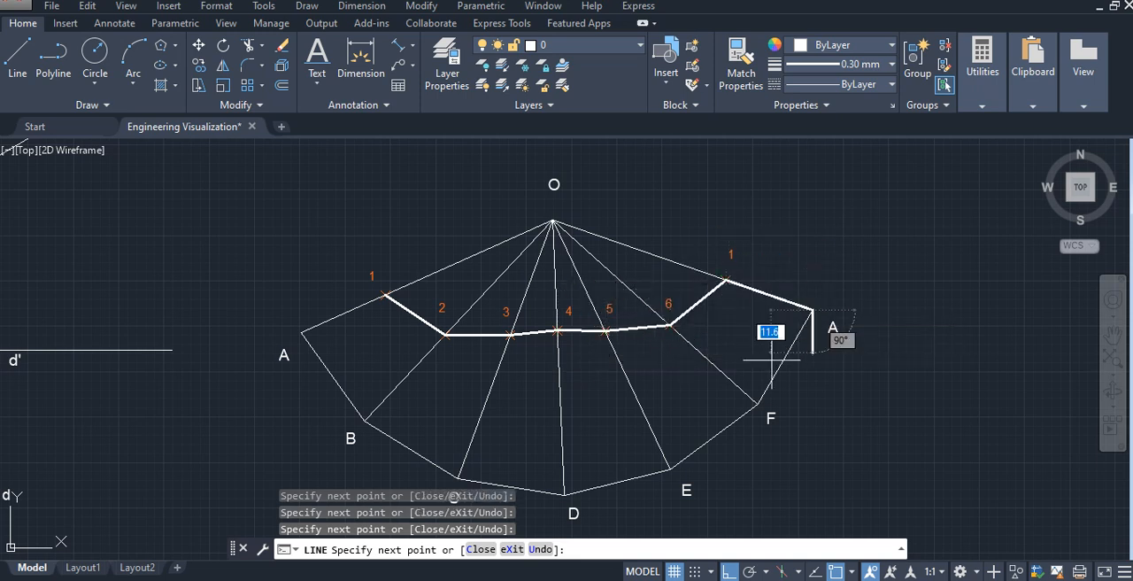
pyautogui.click(759, 404)
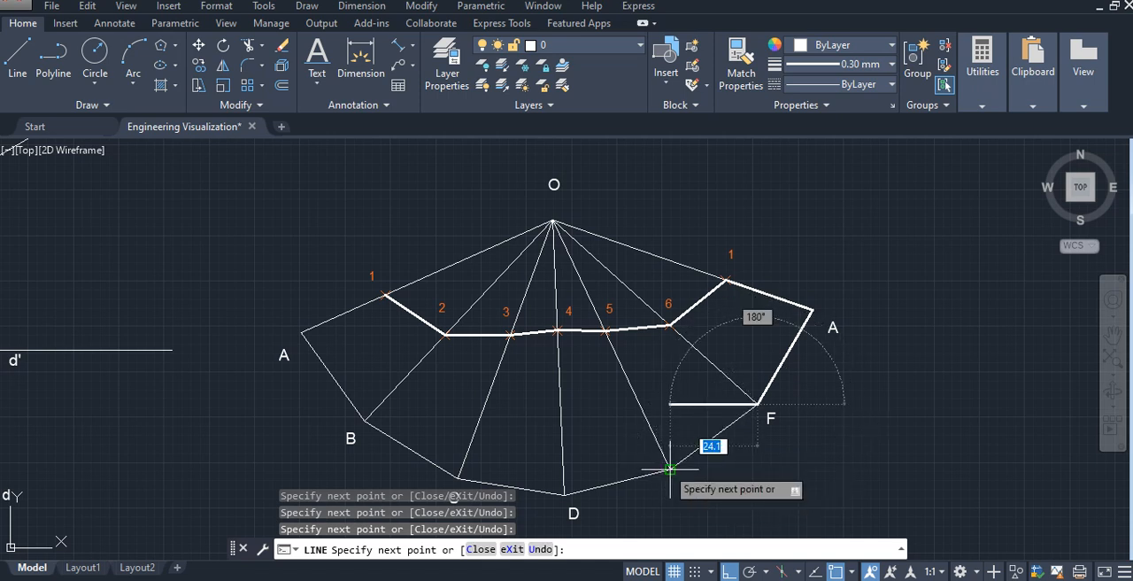
pyautogui.click(669, 469)
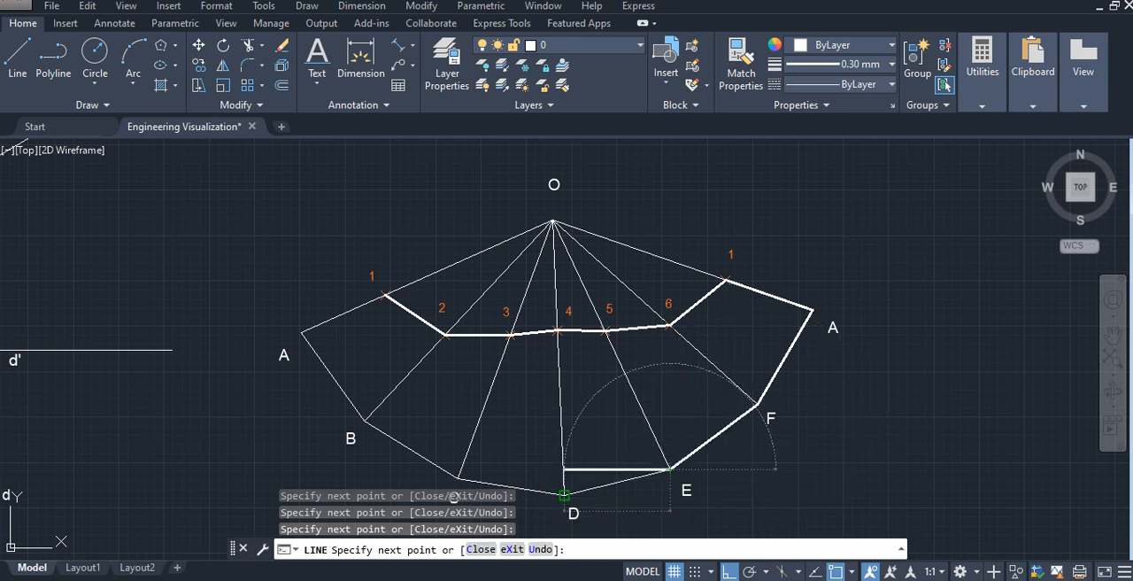
pyautogui.click(563, 494)
pyautogui.click(458, 478)
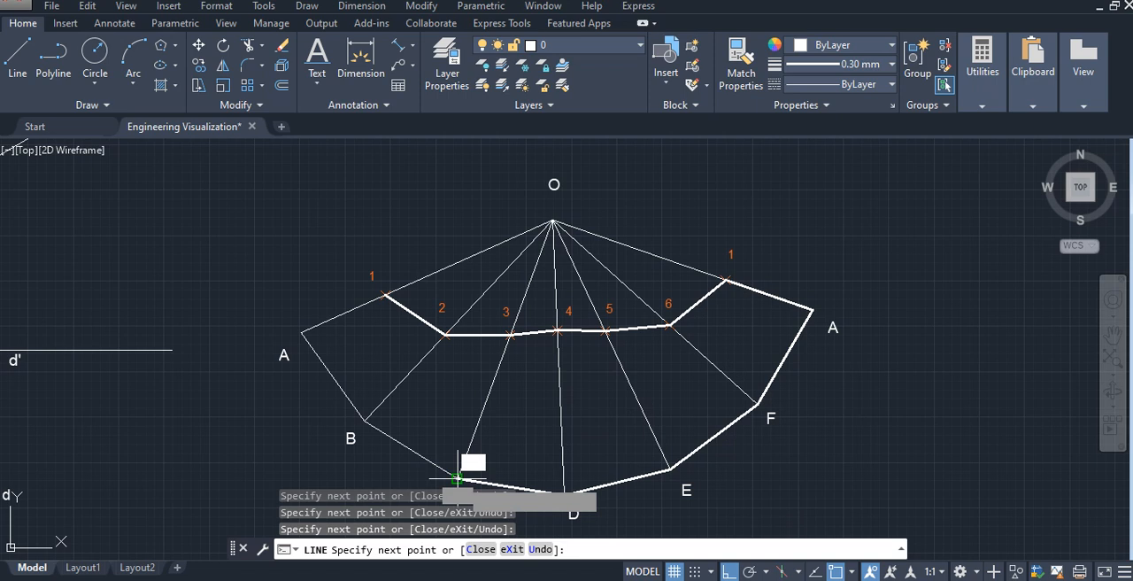
pyautogui.click(363, 422)
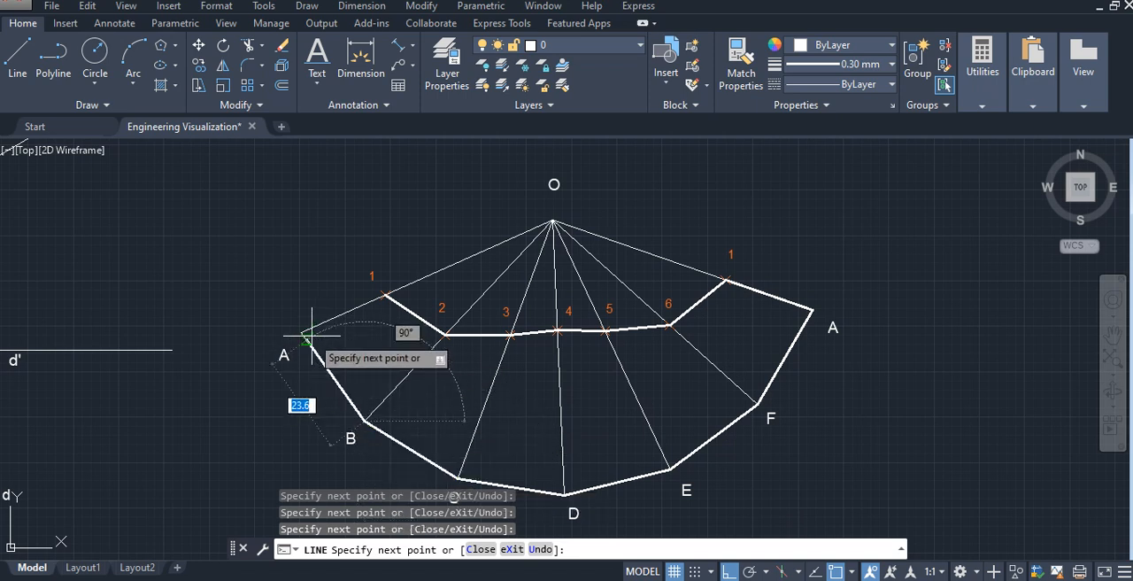
pyautogui.click(301, 332)
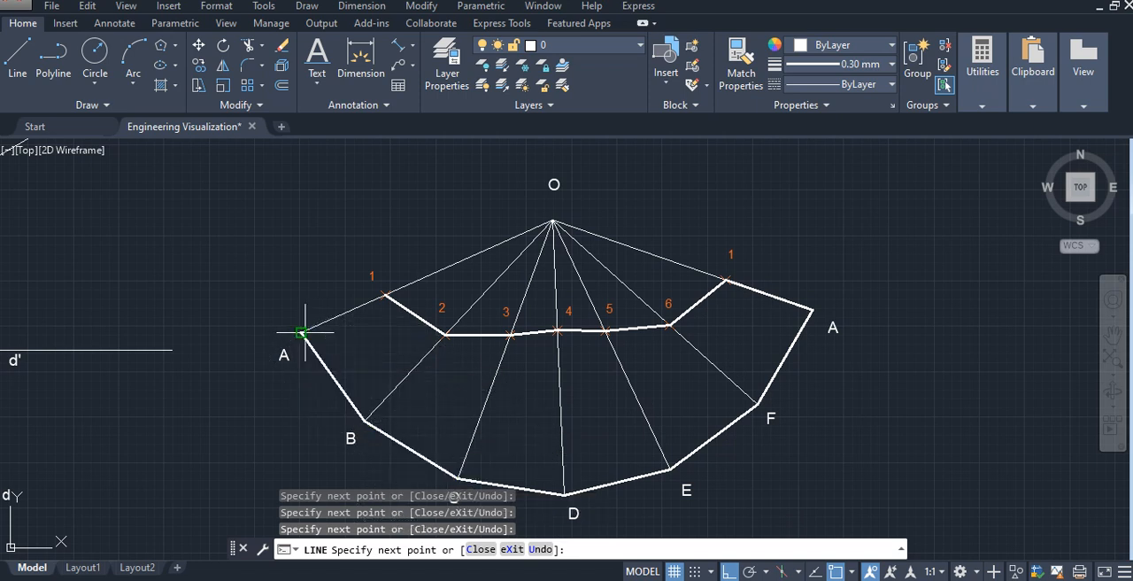
pyautogui.click(385, 295)
pyautogui.press('Escape')
# - Draw thick fold lines on the development from point 2 to B and from point 3 to C
pyautogui.rightClick(383, 236)
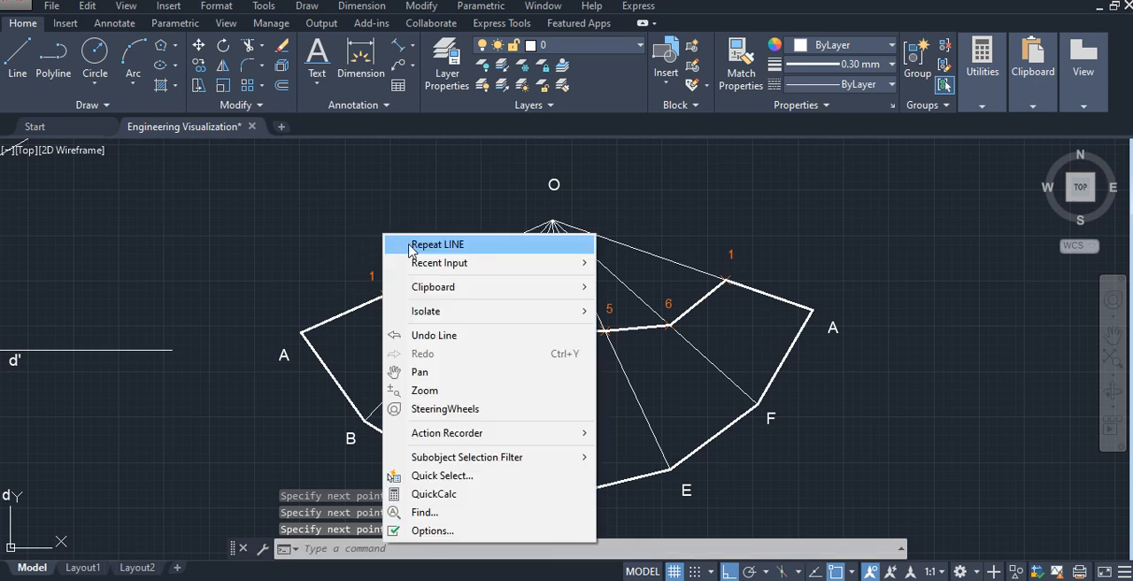
pyautogui.click(434, 245)
pyautogui.click(444, 334)
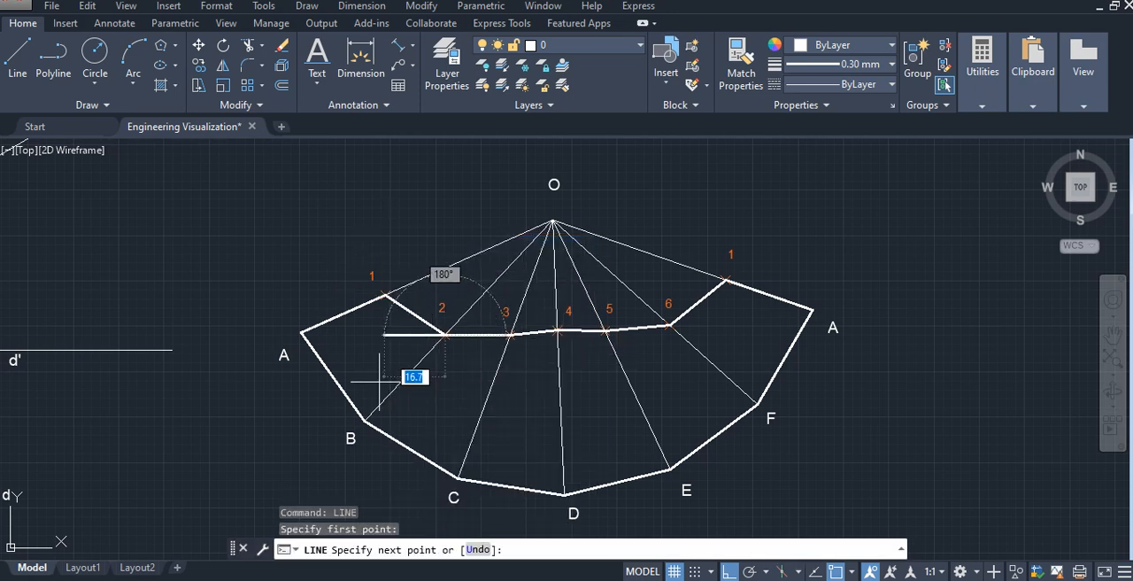
pyautogui.click(364, 419)
pyautogui.press('Escape')
pyautogui.rightClick(454, 398)
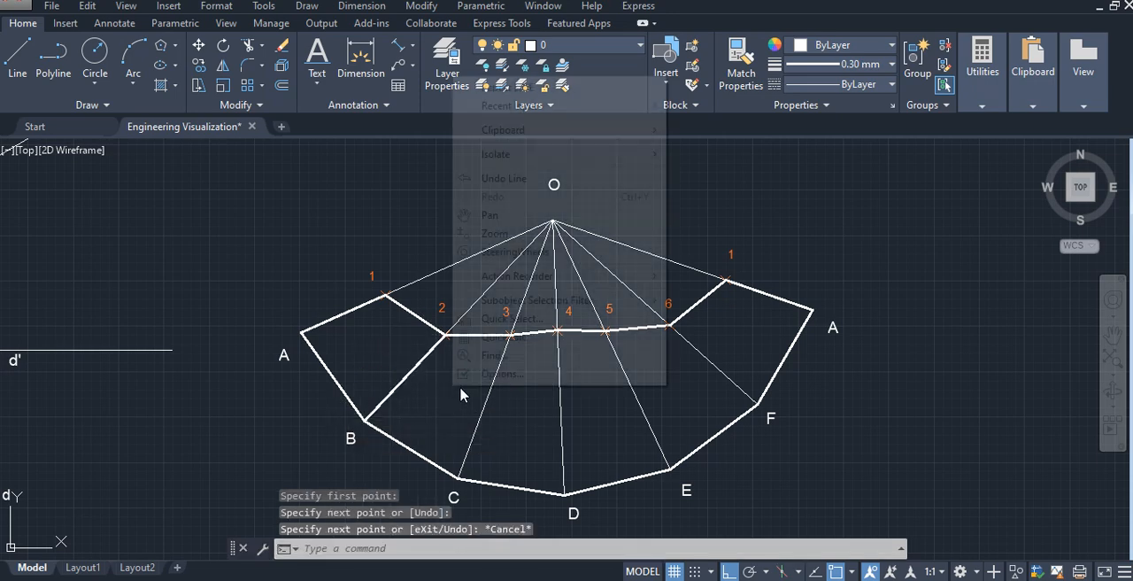
pyautogui.click(524, 90)
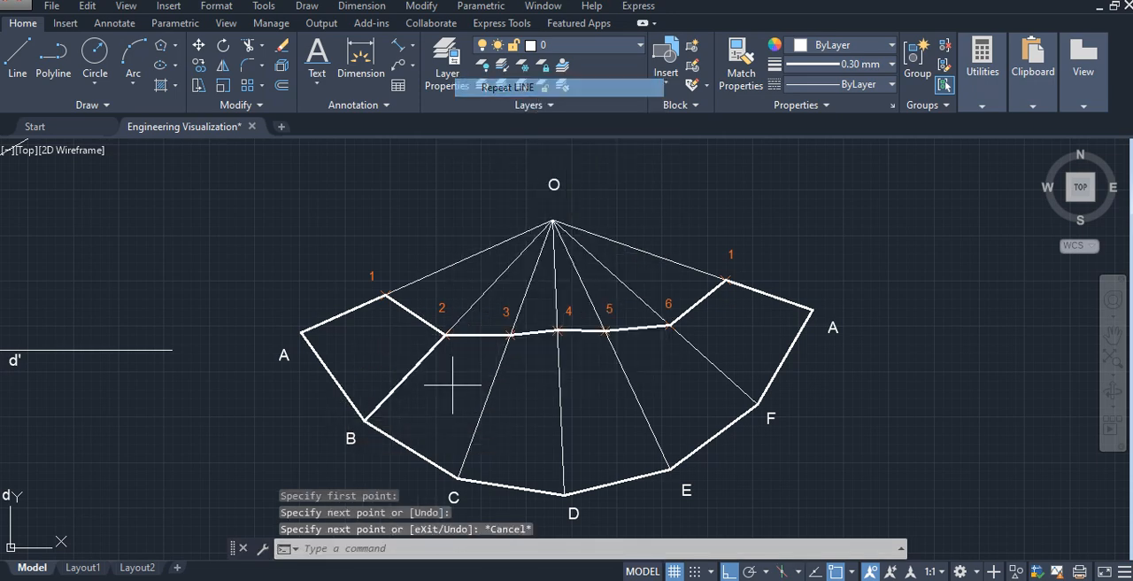
pyautogui.click(510, 334)
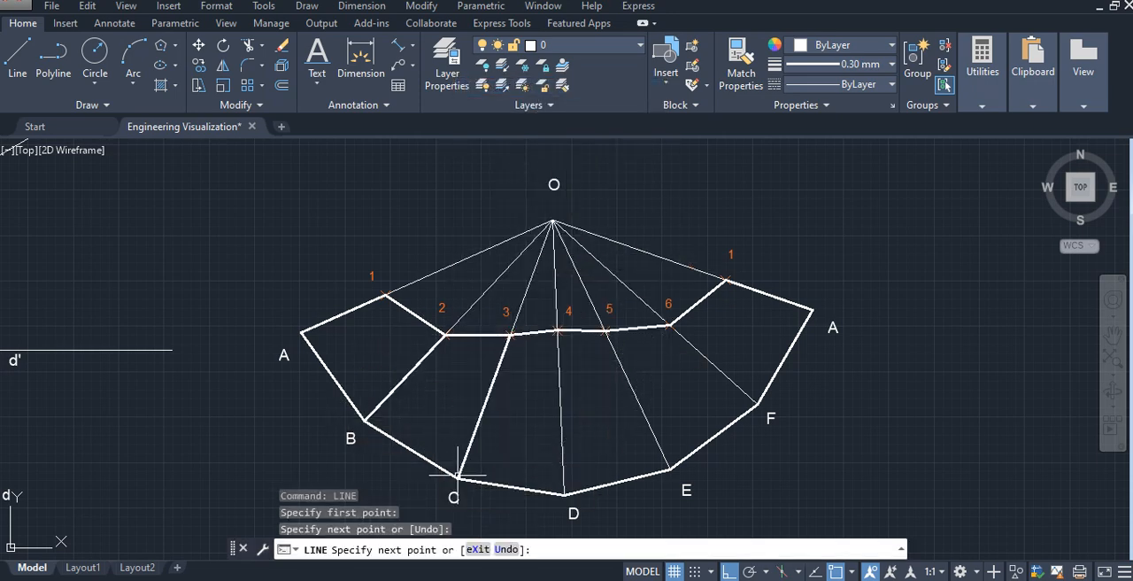
pyautogui.press('Escape')
# - Draw thick fold lines on the development from point 4 to D and from point 5 to E
pyautogui.rightClick(483, 457)
pyautogui.click(540, 126)
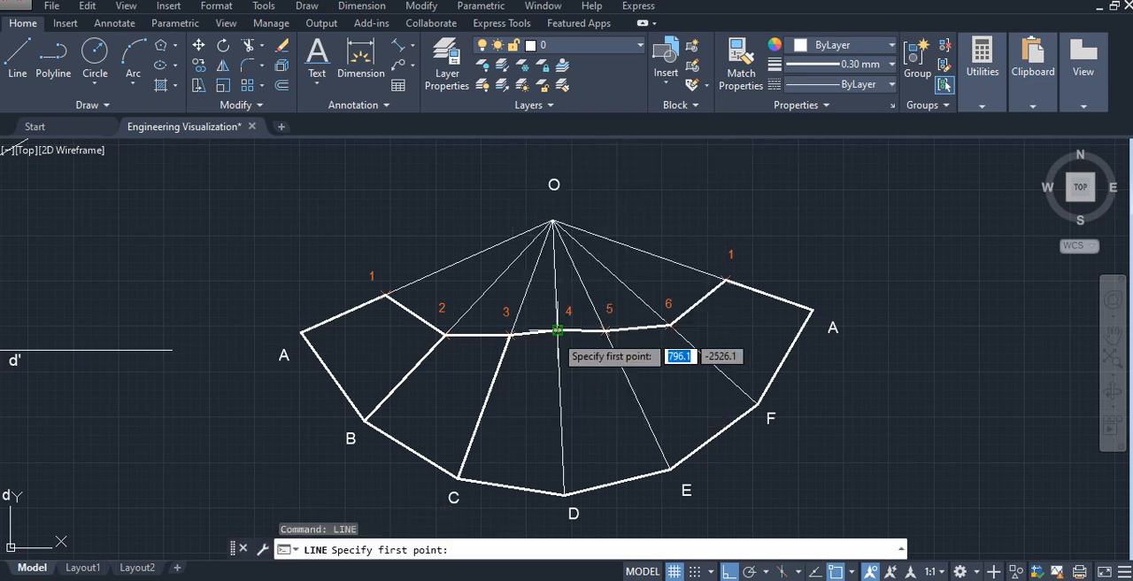
pyautogui.click(557, 330)
pyautogui.click(563, 494)
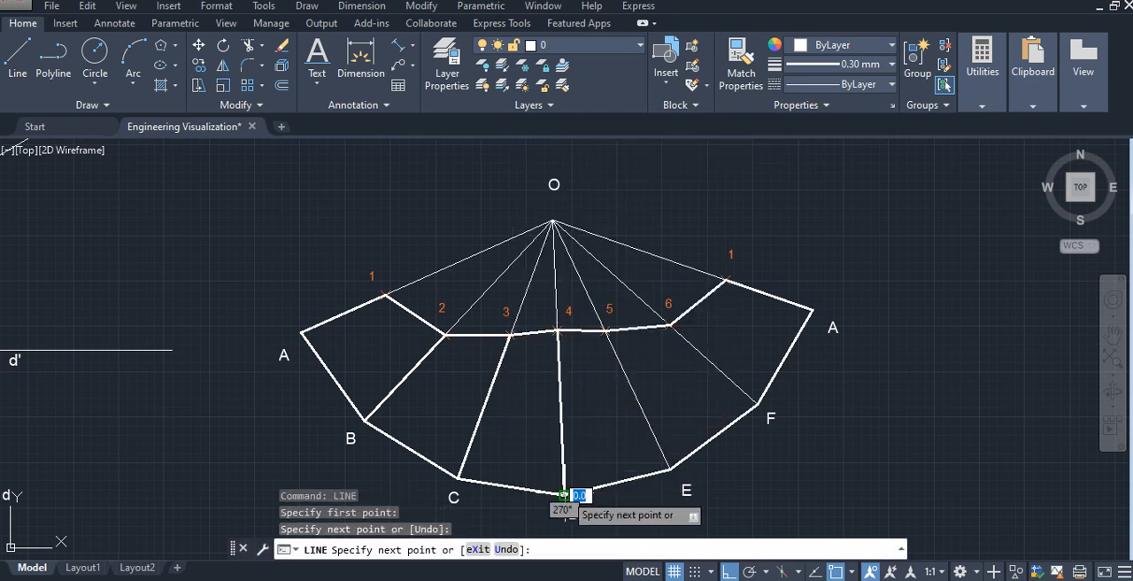
pyautogui.press('Escape')
pyautogui.rightClick(597, 420)
pyautogui.click(651, 119)
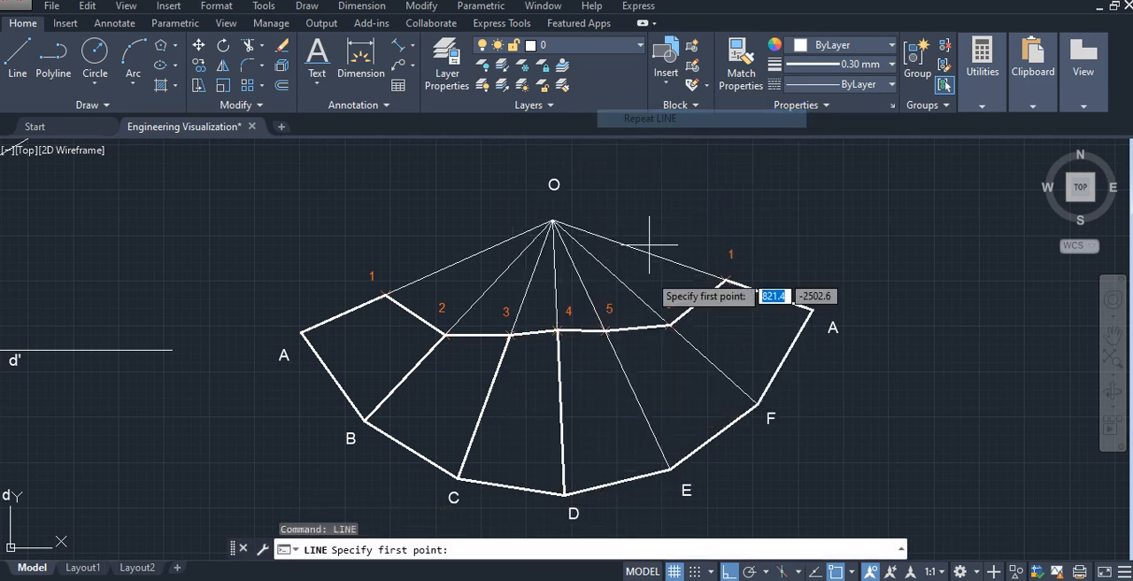
pyautogui.click(604, 330)
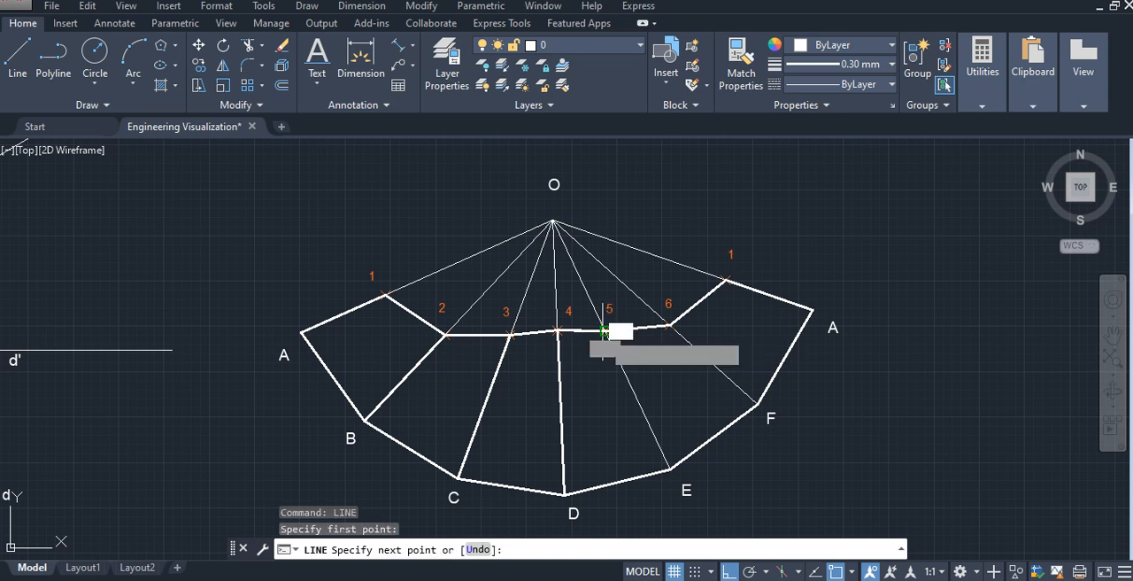
pyautogui.click(670, 467)
pyautogui.press('Escape')
# - Draw a thick fold line on the development from point 6 to F
pyautogui.rightClick(670, 413)
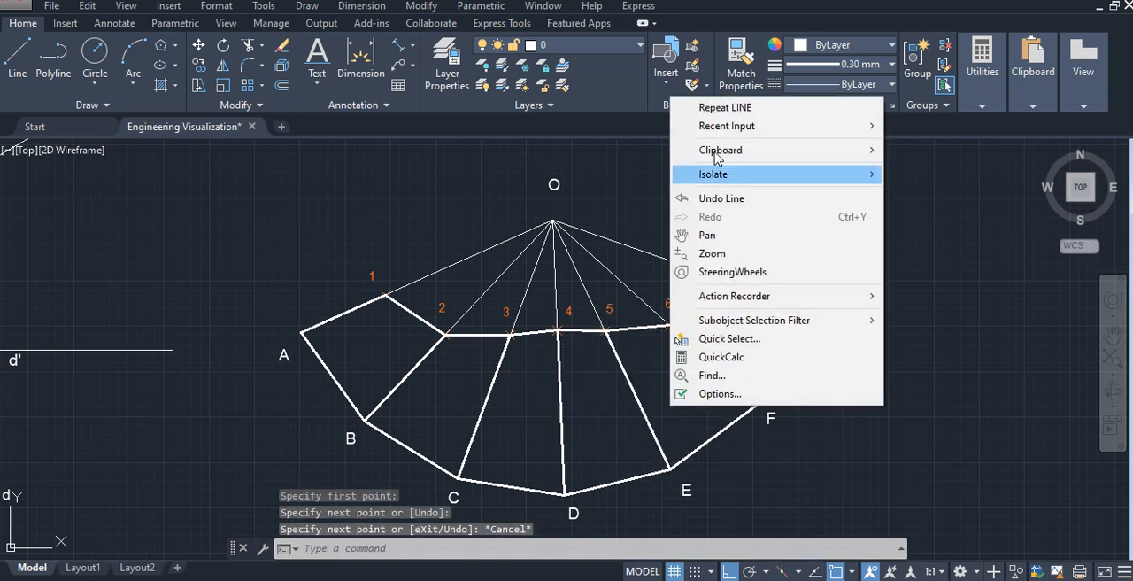
pyautogui.click(700, 105)
pyautogui.click(668, 326)
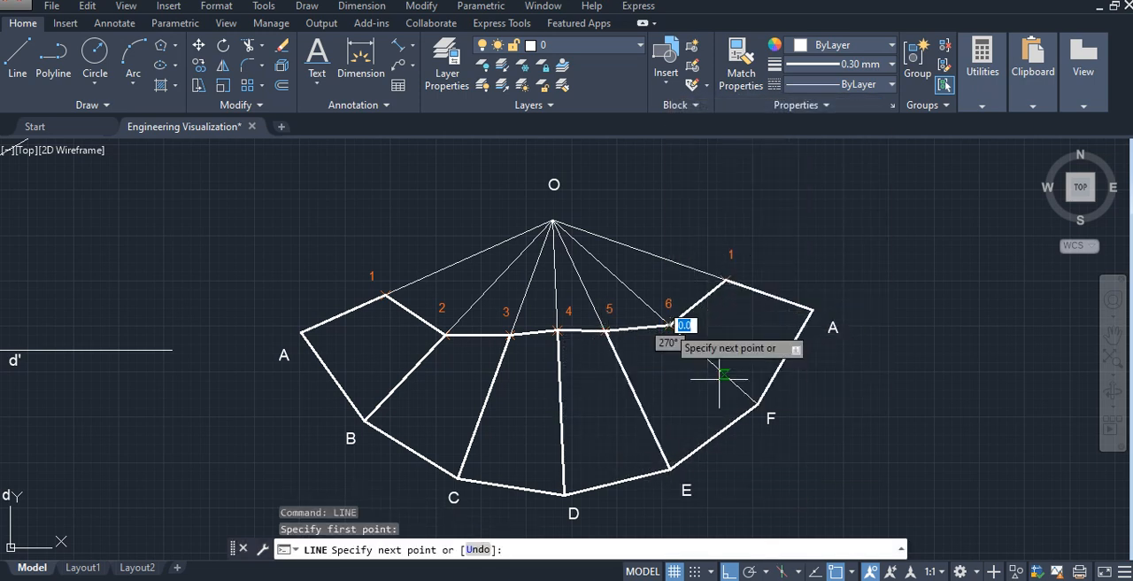
pyautogui.click(757, 404)
pyautogui.press('Escape')
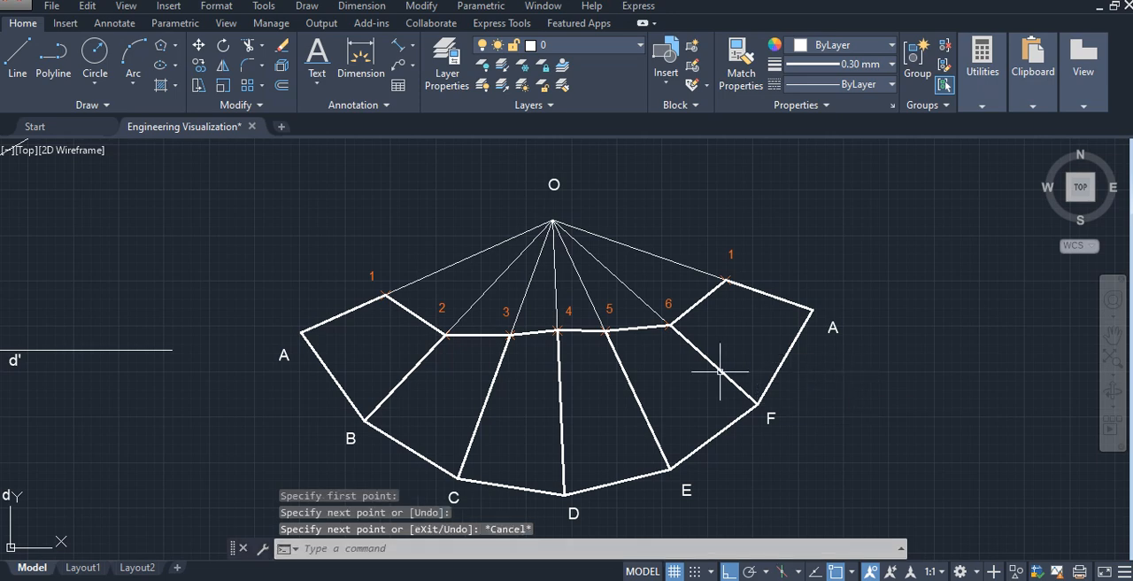
pyautogui.scroll(-3, 602, 455)
pyautogui.moveTo(601, 455)
pyautogui.mouseDown(button='middle')
pyautogui.moveTo(620, 412)
pyautogui.moveTo(663, 380)
pyautogui.moveTo(751, 399)
pyautogui.mouseUp(button='middle')
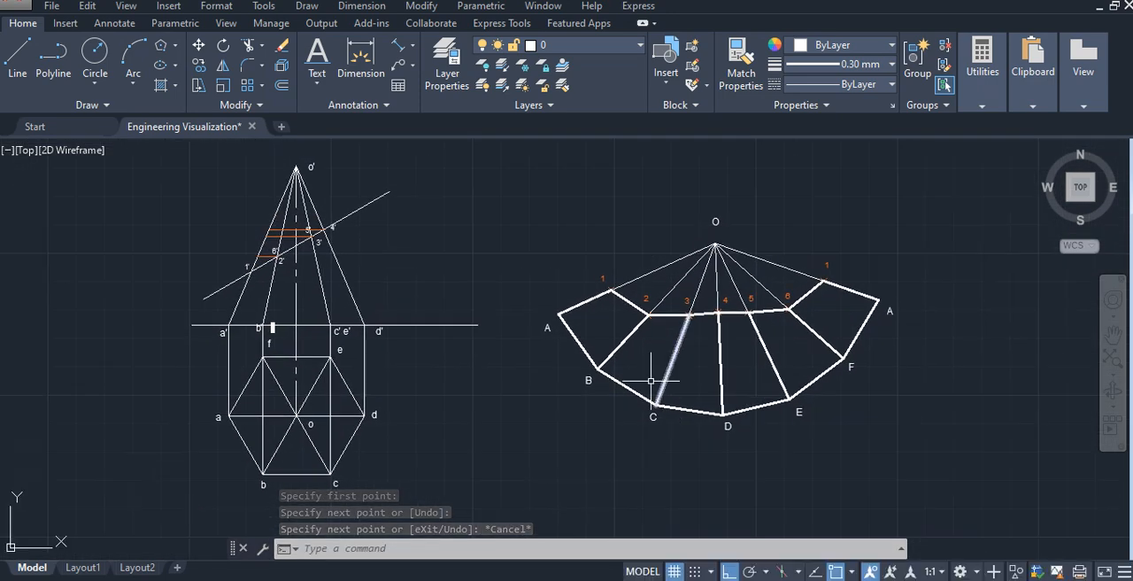